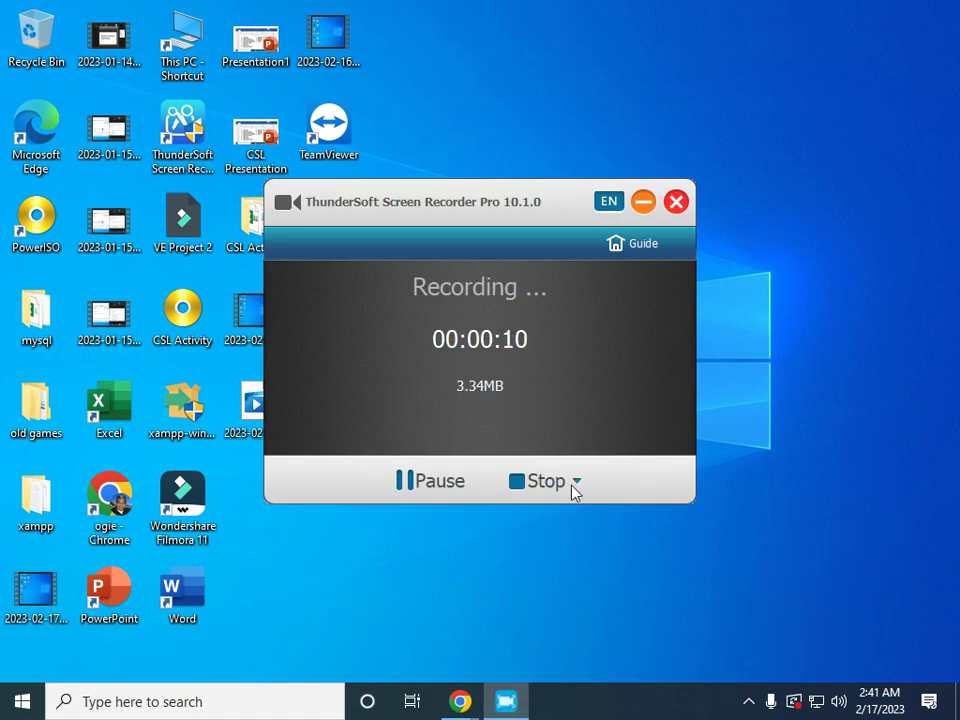
Step: Minimize the recorder, open Chrome in a maximized window and search Google for "what is secure boot in bios"
{"action": "left_click", "coordinate": [641, 204]}
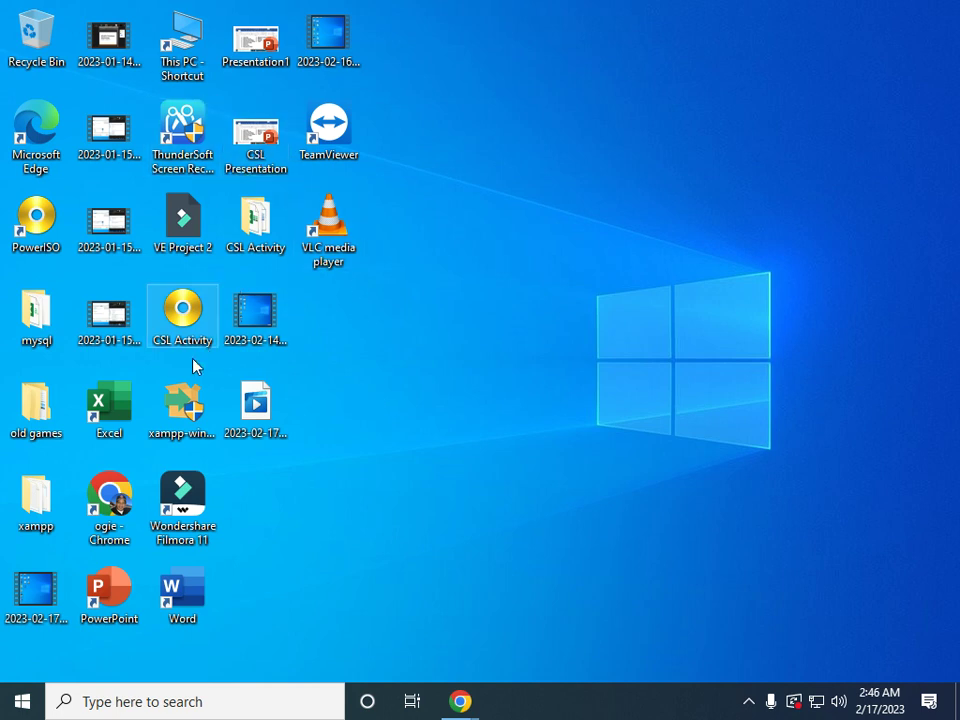
{"action": "double_click", "coordinate": [103, 497]}
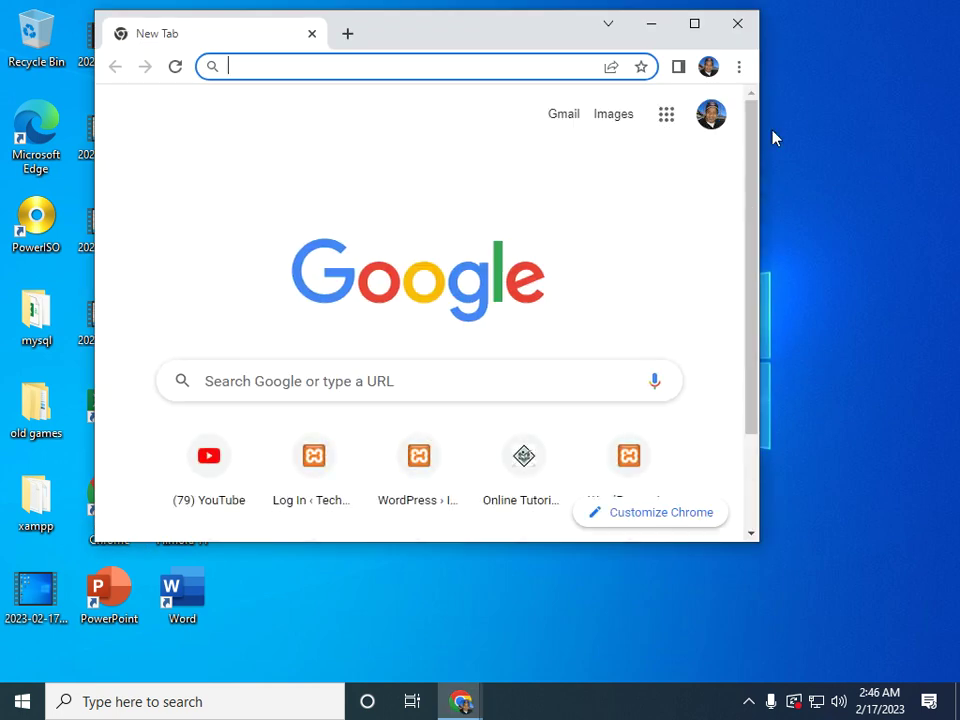
{"action": "left_click", "coordinate": [694, 33]}
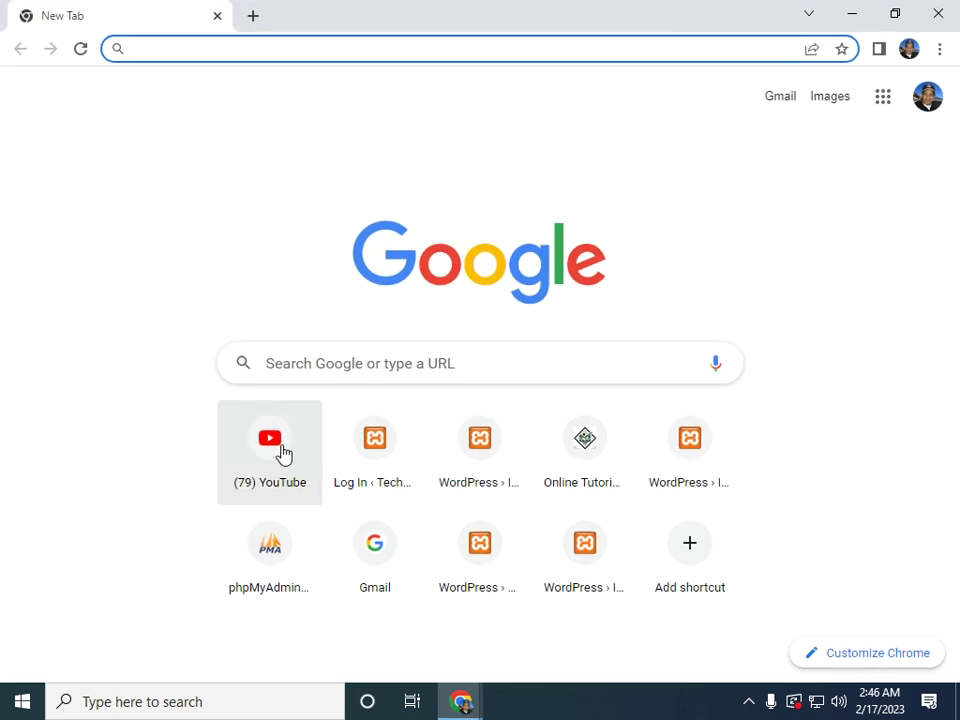
{"action": "left_click", "coordinate": [350, 369]}
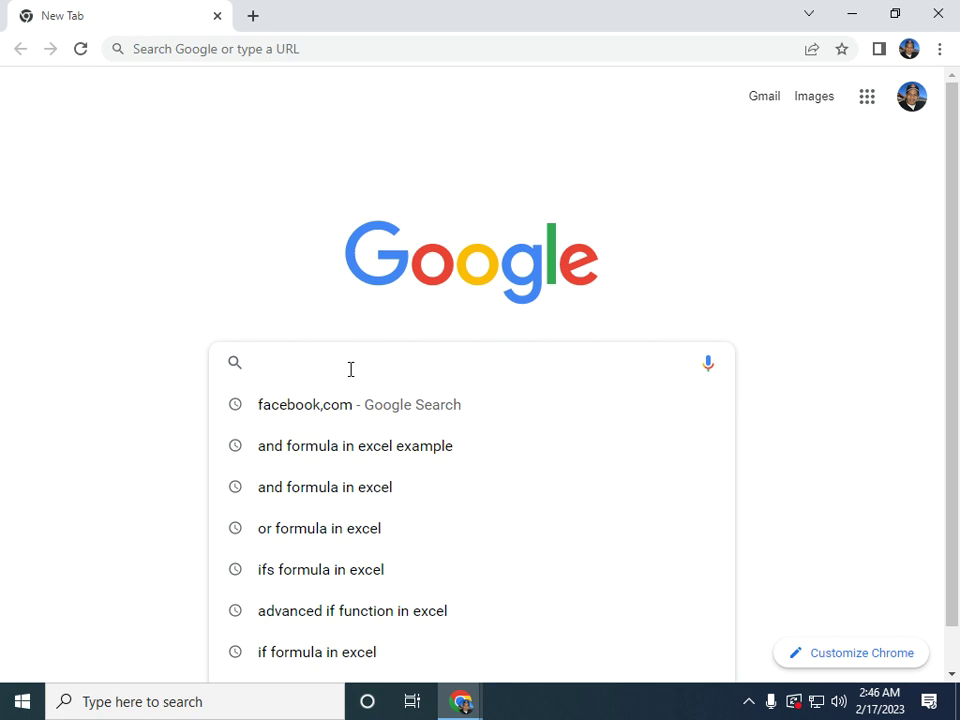
{"action": "type", "text": "what is secure"}
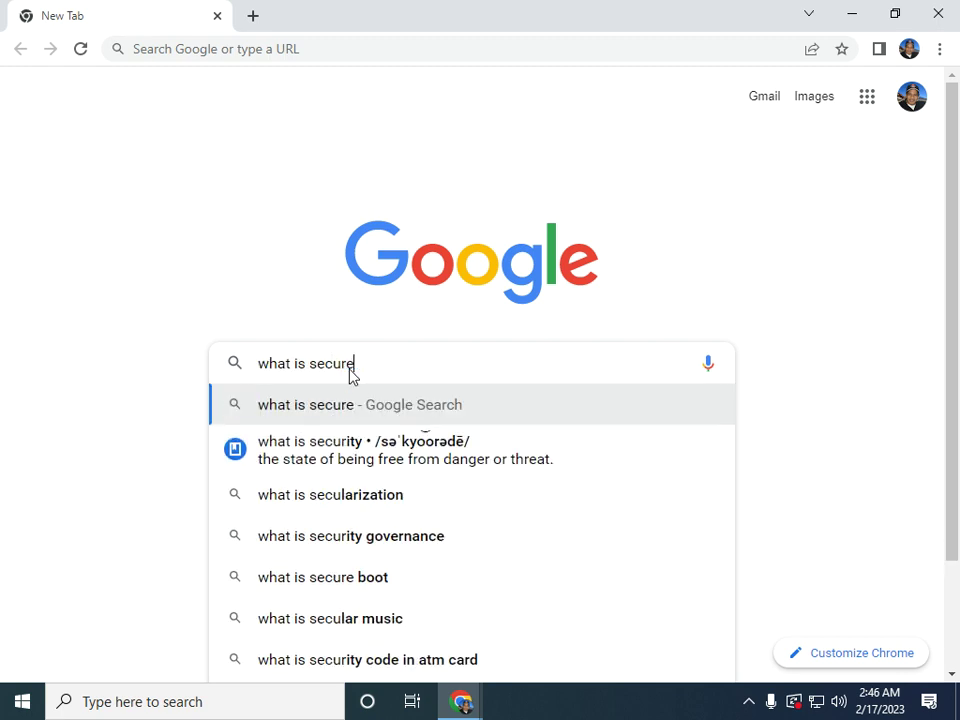
{"action": "type", "text": " boot"}
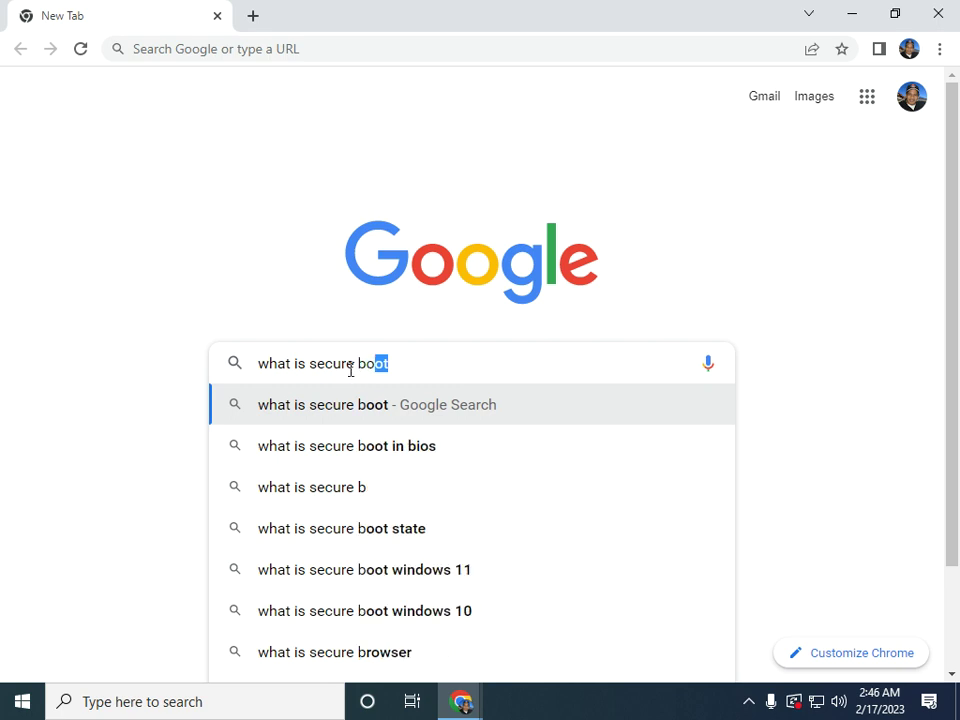
{"action": "left_click", "coordinate": [373, 456]}
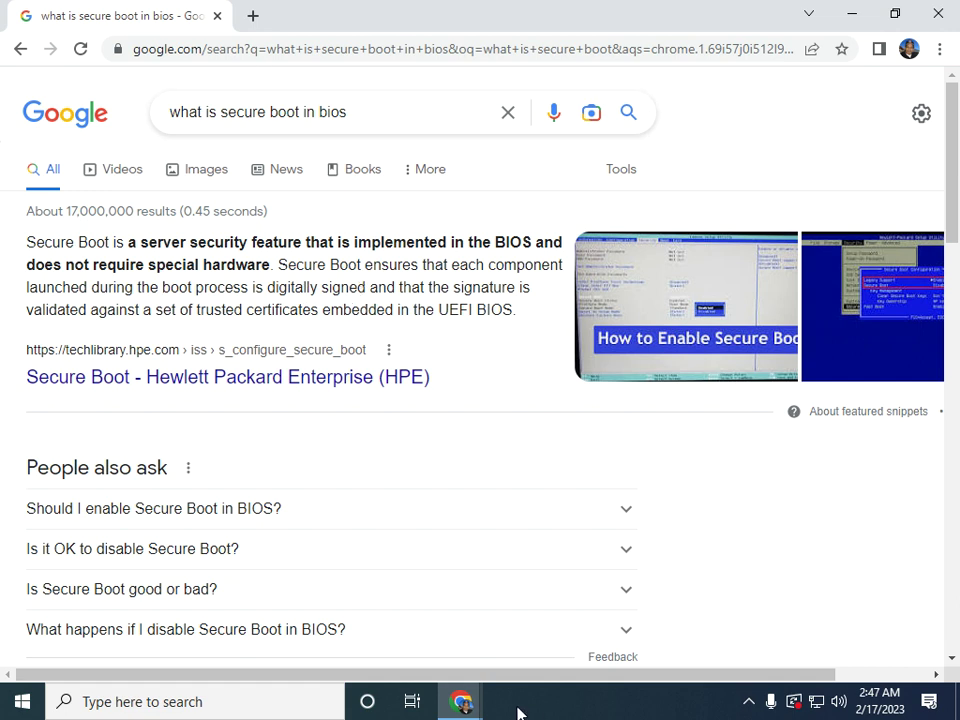
{"action": "left_click", "coordinate": [463, 703]}
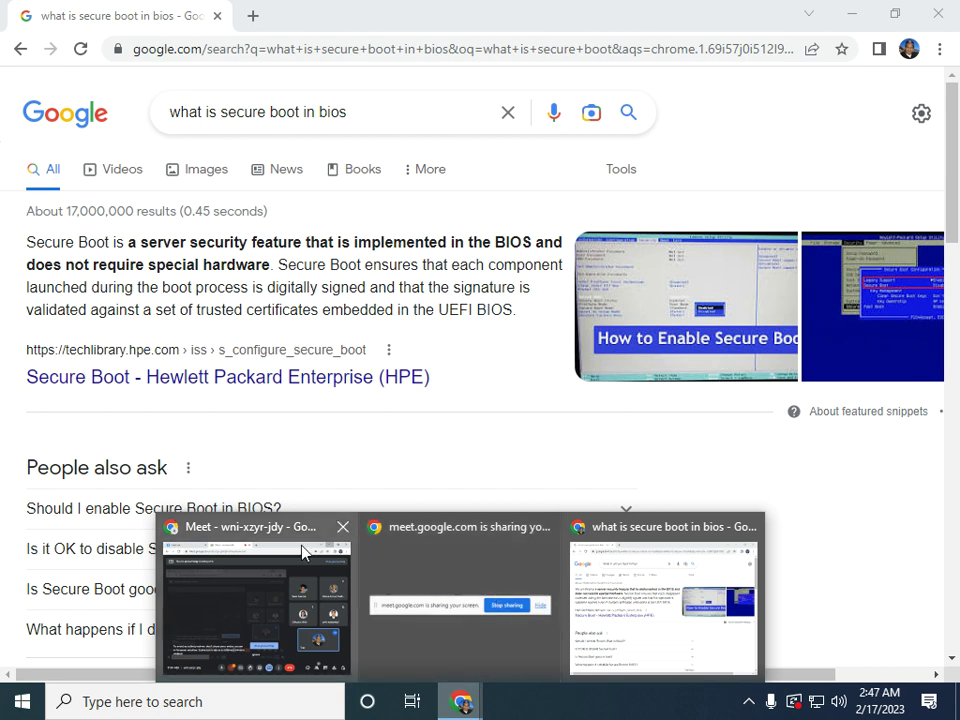
{"action": "mouse_move", "coordinate": [251, 539]}
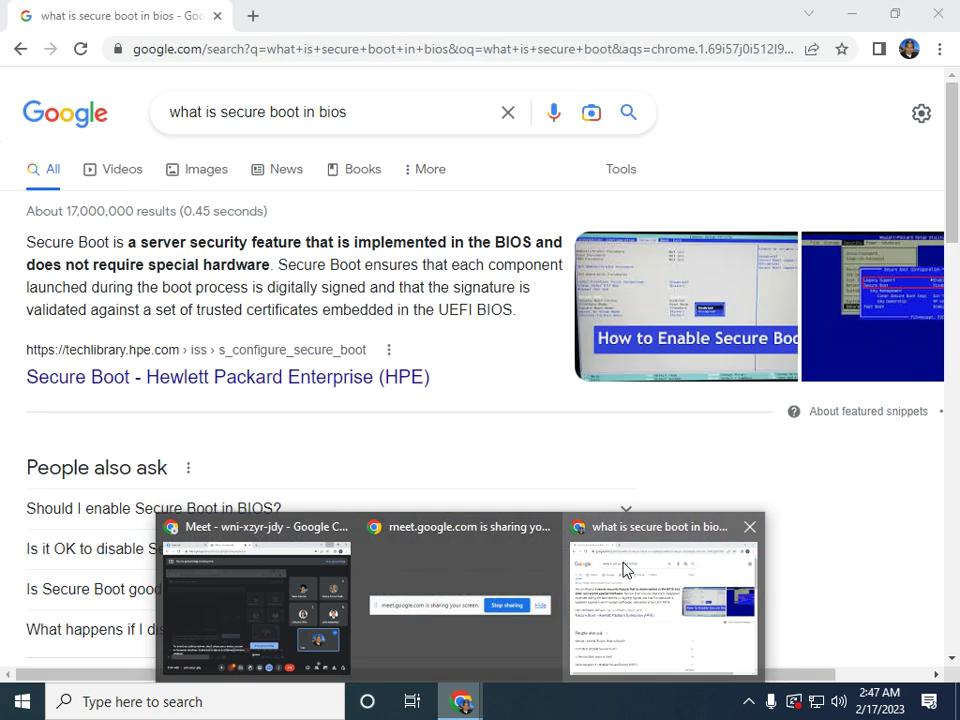
{"action": "left_click", "coordinate": [621, 570]}
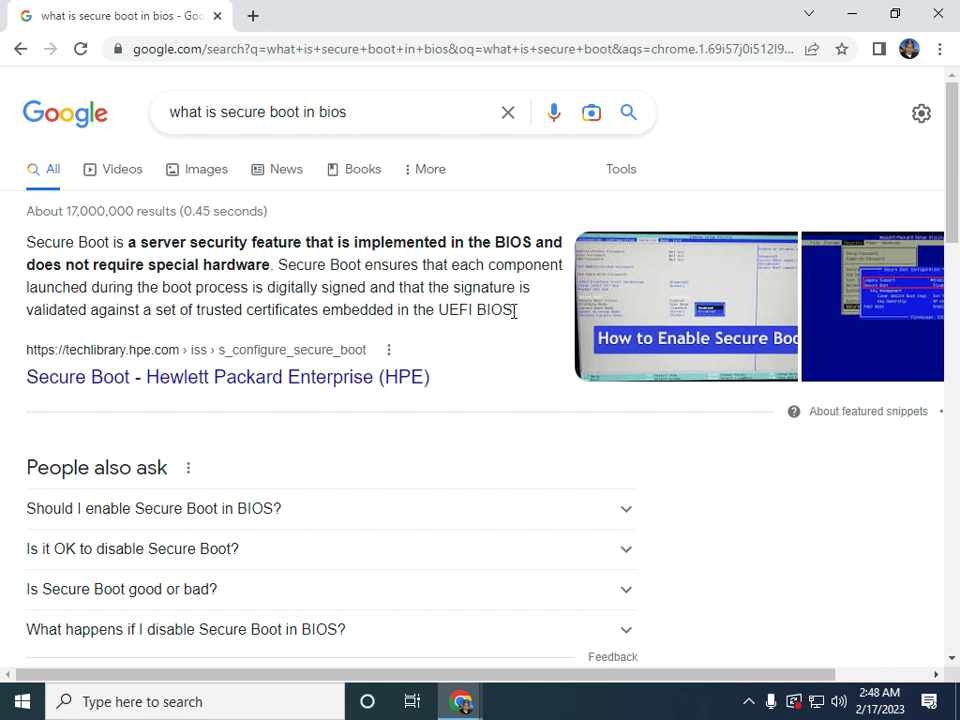
Step: Expand the question "Should I enable Secure Boot in BIOS?" and highlight "rootkits" and "The Managed Workstation" in its answer
{"action": "left_click", "coordinate": [160, 512]}
{"action": "scroll", "coordinate": [184, 544], "scroll_direction": "down", "scroll_amount": 2}
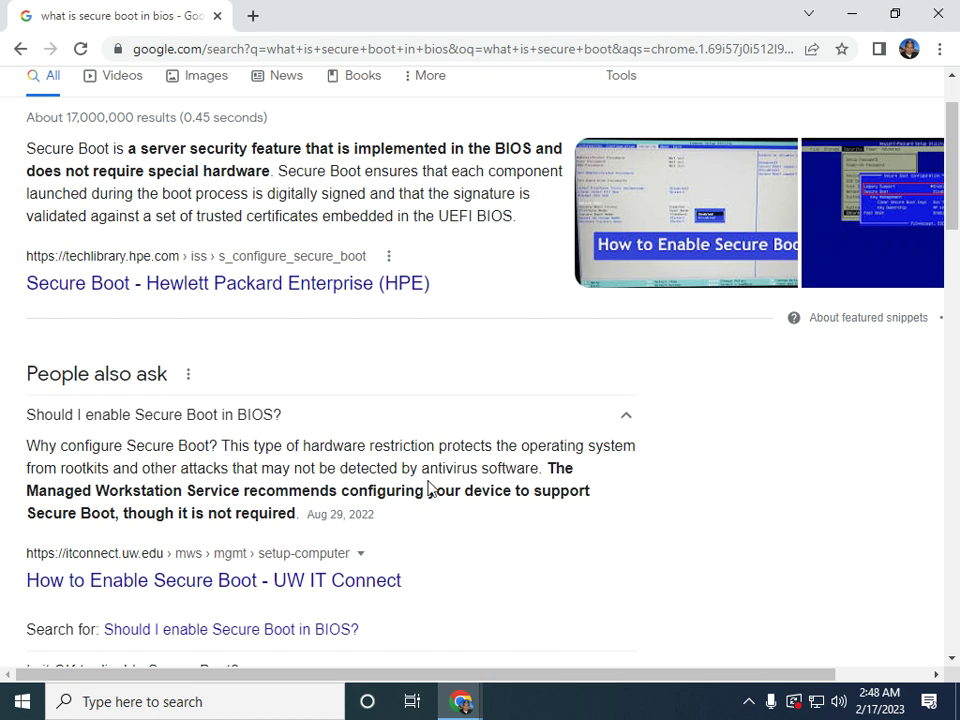
{"action": "left_click_drag", "start_coordinate": [479, 472], "coordinate": [318, 469]}
{"action": "left_click", "coordinate": [113, 465]}
{"action": "left_click_drag", "start_coordinate": [104, 468], "coordinate": [53, 476]}
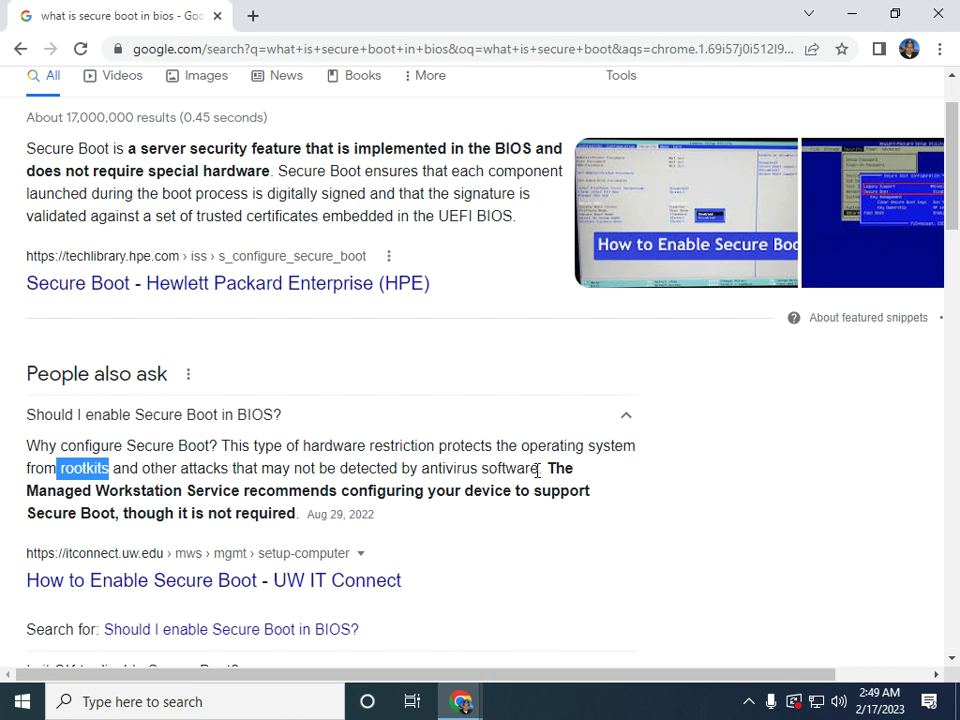
{"action": "left_click_drag", "start_coordinate": [539, 468], "coordinate": [192, 490]}
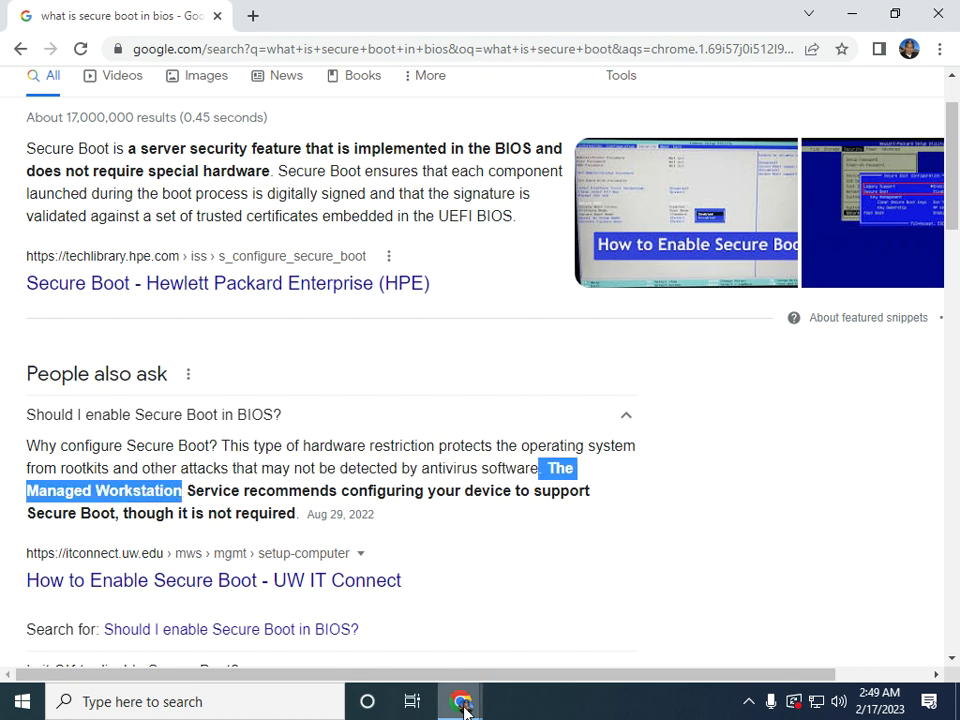
Step: Switch to the Google Meet call, admit the waiting guest and show the participant list before returning to the search results
{"action": "left_click", "coordinate": [465, 706]}
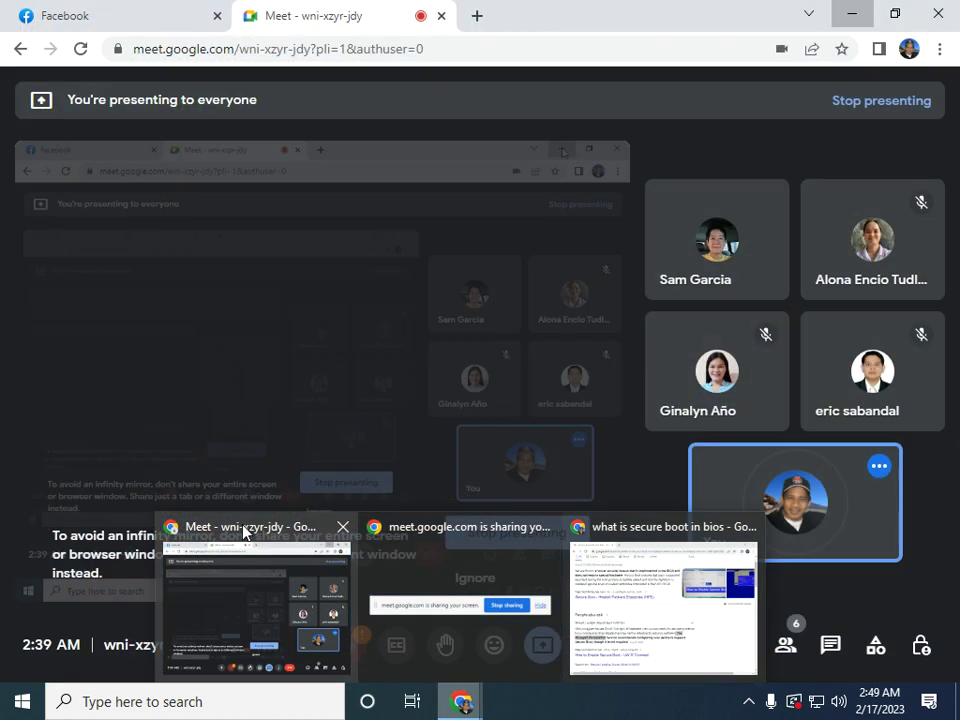
{"action": "left_click", "coordinate": [243, 531]}
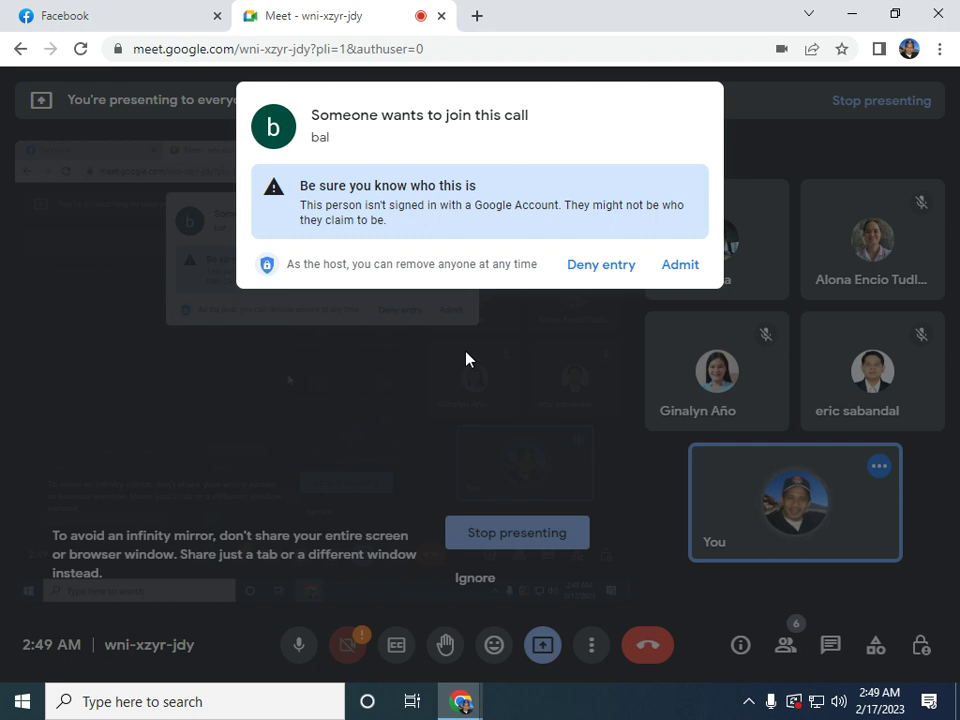
{"action": "left_click", "coordinate": [671, 266]}
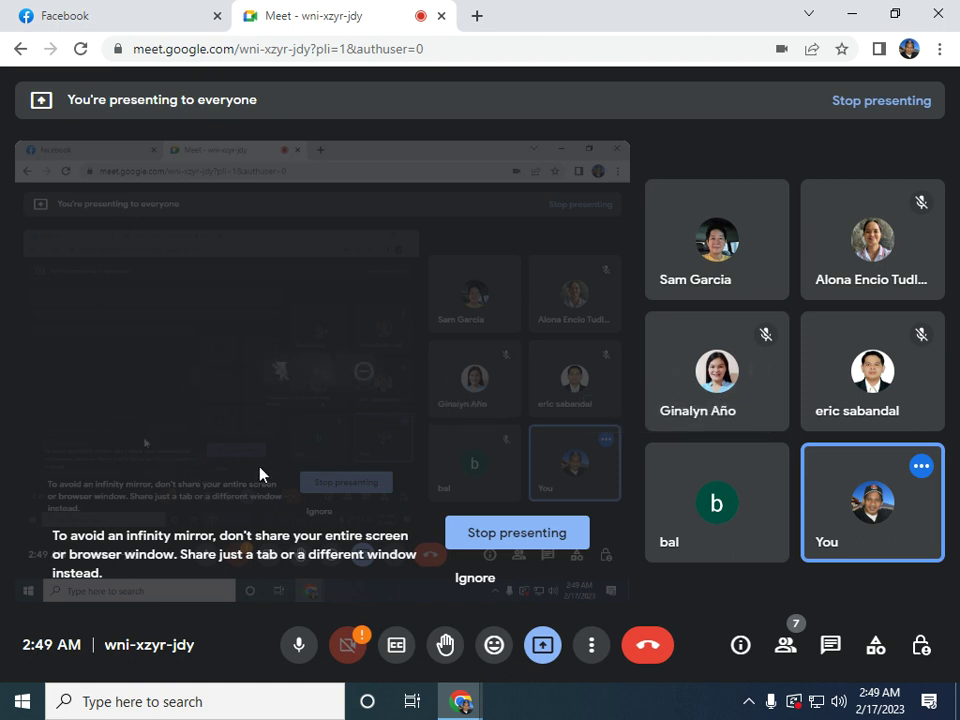
{"action": "left_click", "coordinate": [787, 652]}
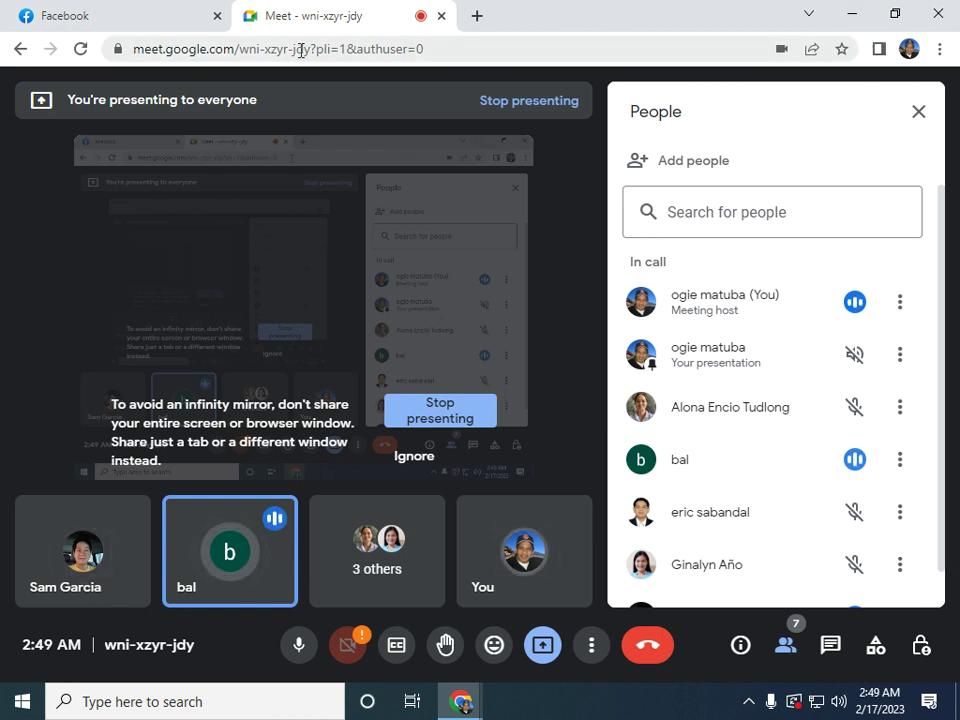
{"action": "left_click", "coordinate": [849, 15]}
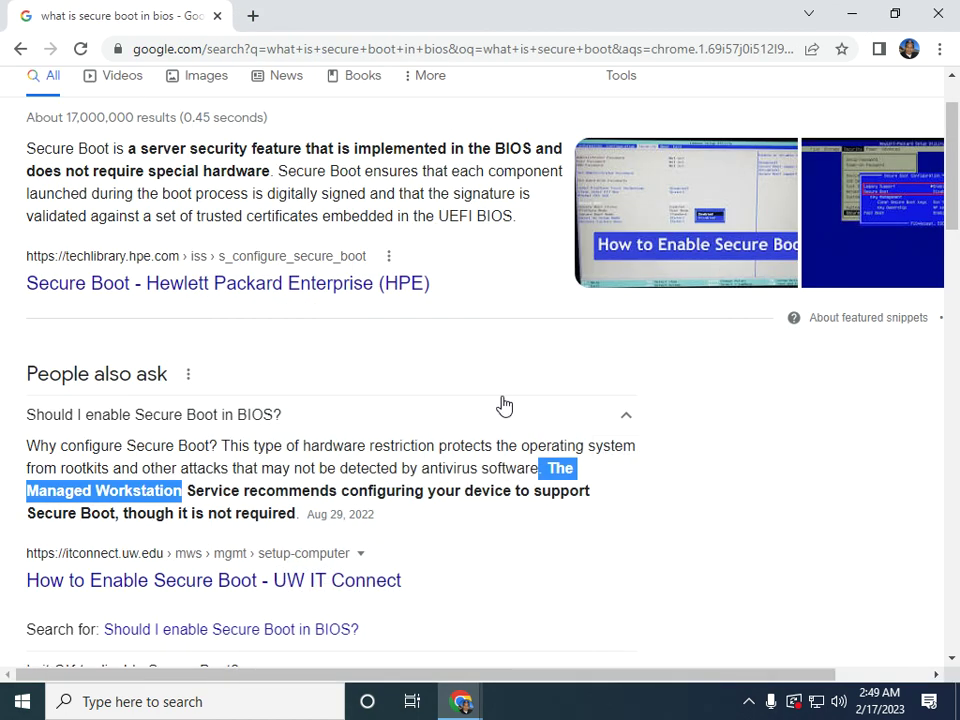
Step: Highlight "Why configure Secure Boot?", "restriction protects the operating system" and "rootkits" in the expanded answer, then clear the selection
{"action": "left_click", "coordinate": [383, 464]}
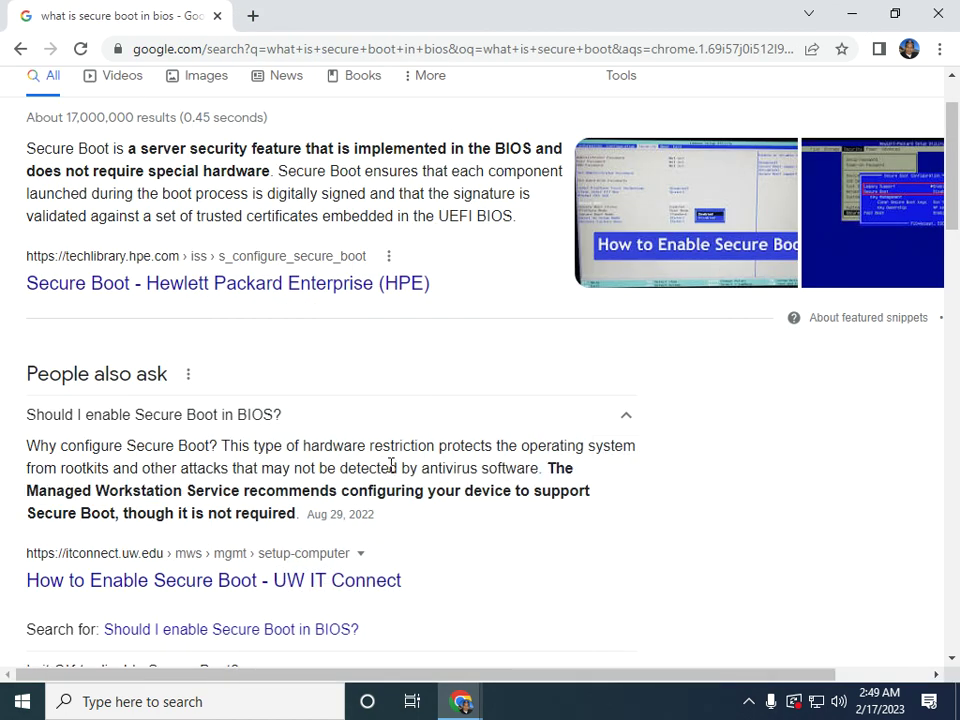
{"action": "scroll", "coordinate": [390, 474], "scroll_direction": "down", "scroll_amount": 1}
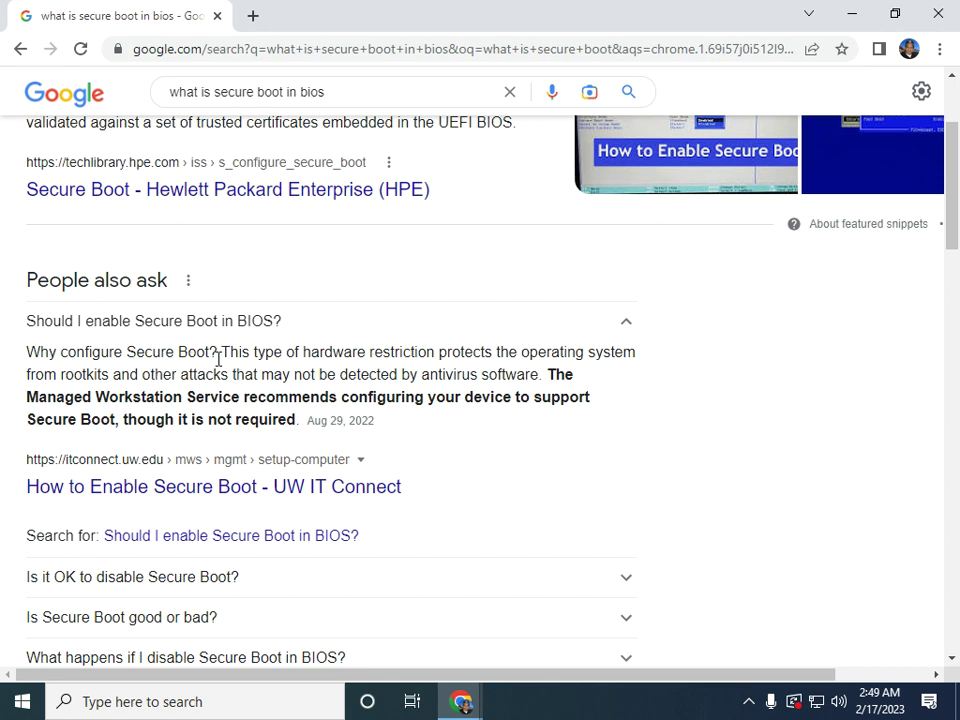
{"action": "left_click_drag", "start_coordinate": [217, 352], "coordinate": [27, 350]}
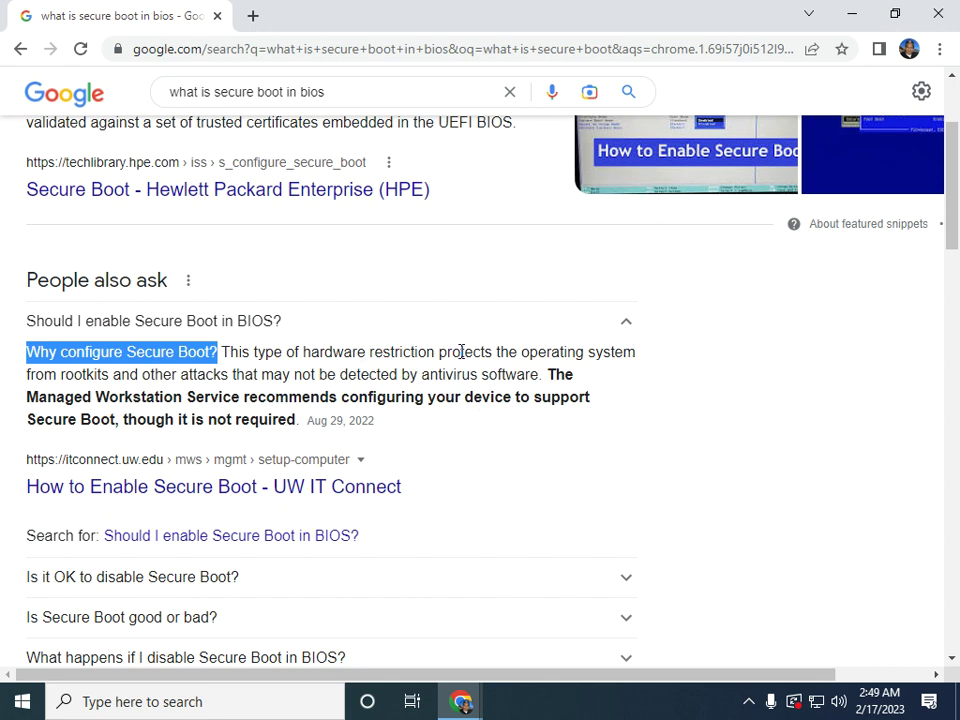
{"action": "left_click_drag", "start_coordinate": [369, 352], "coordinate": [634, 350]}
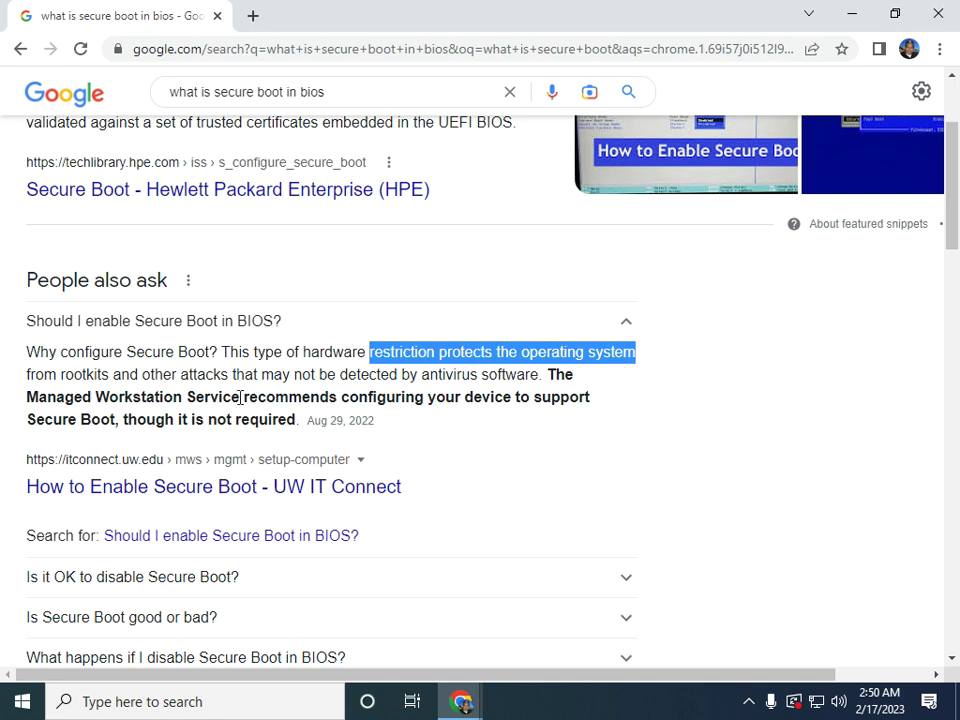
{"action": "left_click_drag", "start_coordinate": [59, 375], "coordinate": [106, 375]}
{"action": "left_click", "coordinate": [123, 390]}
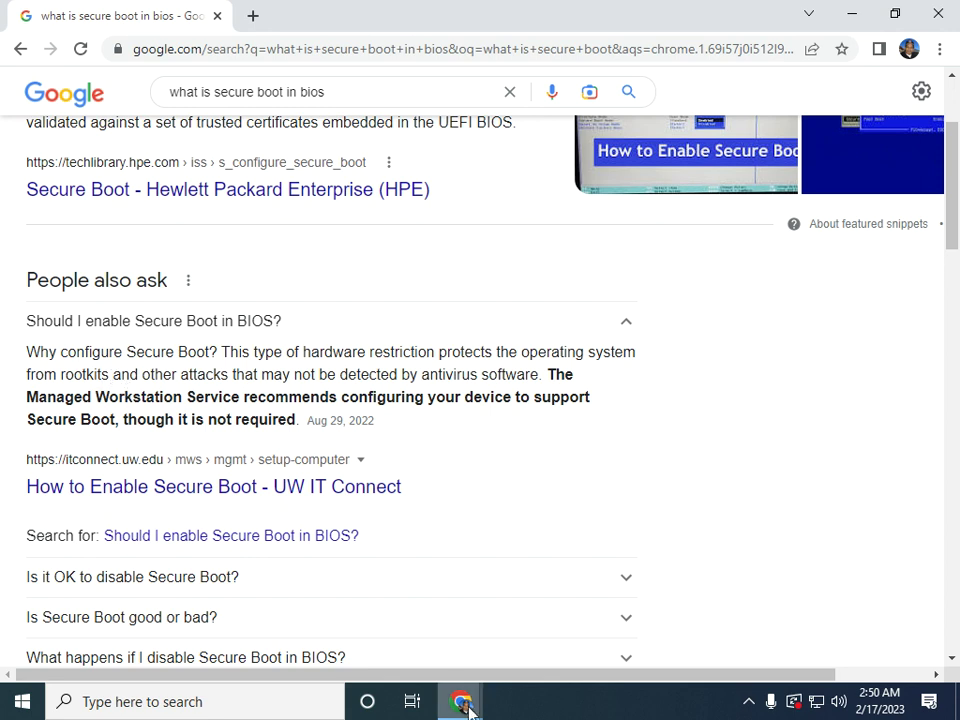
Step: Admit the next waiting participant to the Google Meet call and return to the Secure Boot answer in the search results
{"action": "mouse_move", "coordinate": [463, 704]}
{"action": "left_click", "coordinate": [275, 533]}
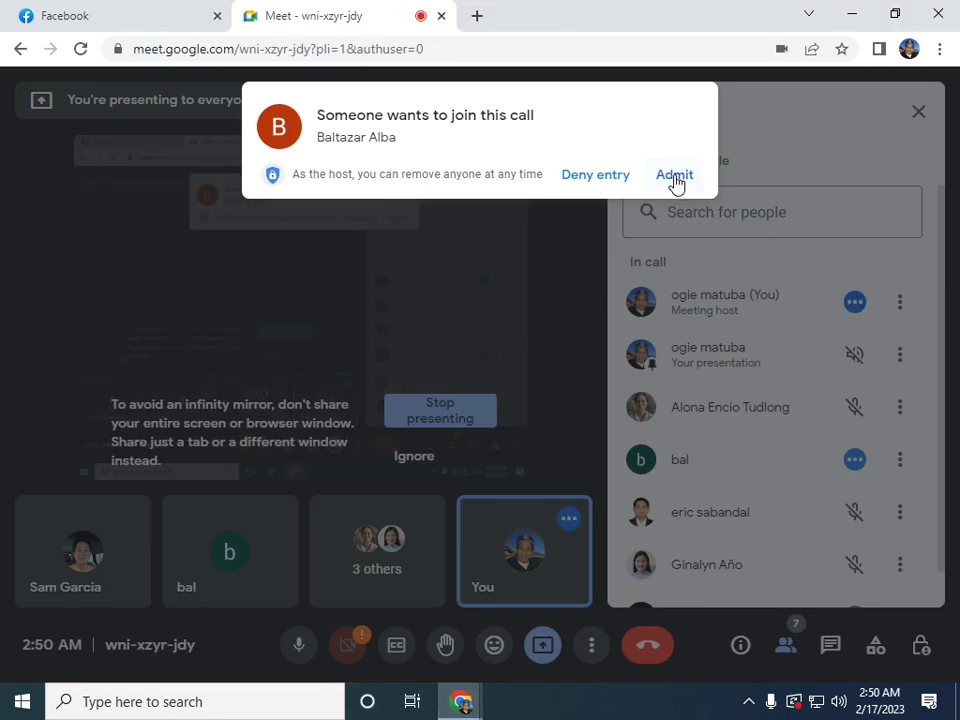
{"action": "left_click", "coordinate": [674, 176]}
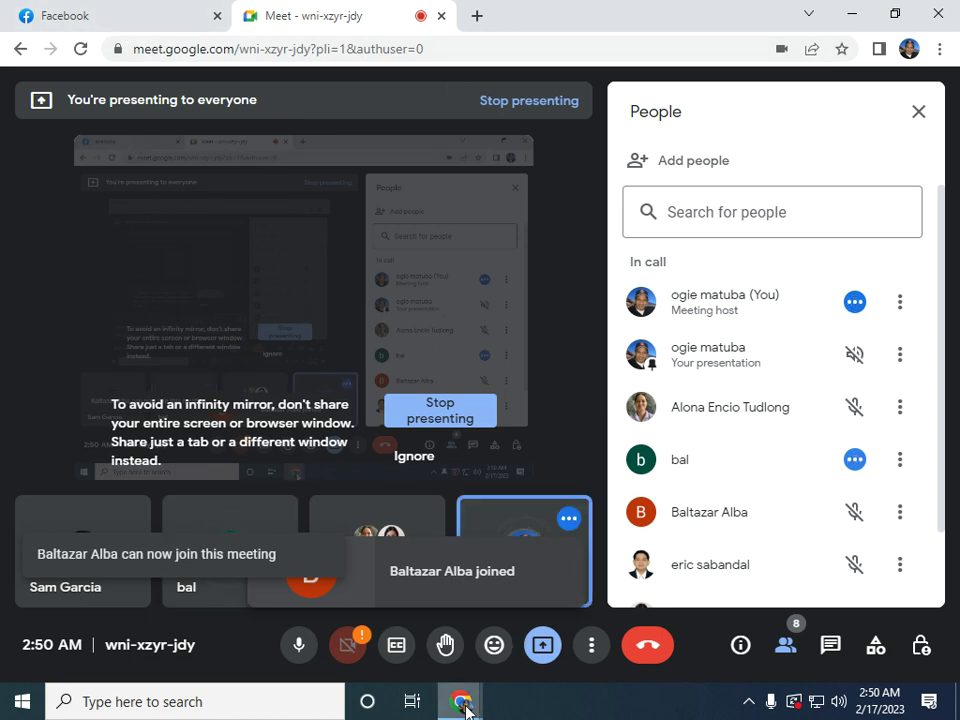
{"action": "mouse_move", "coordinate": [463, 700]}
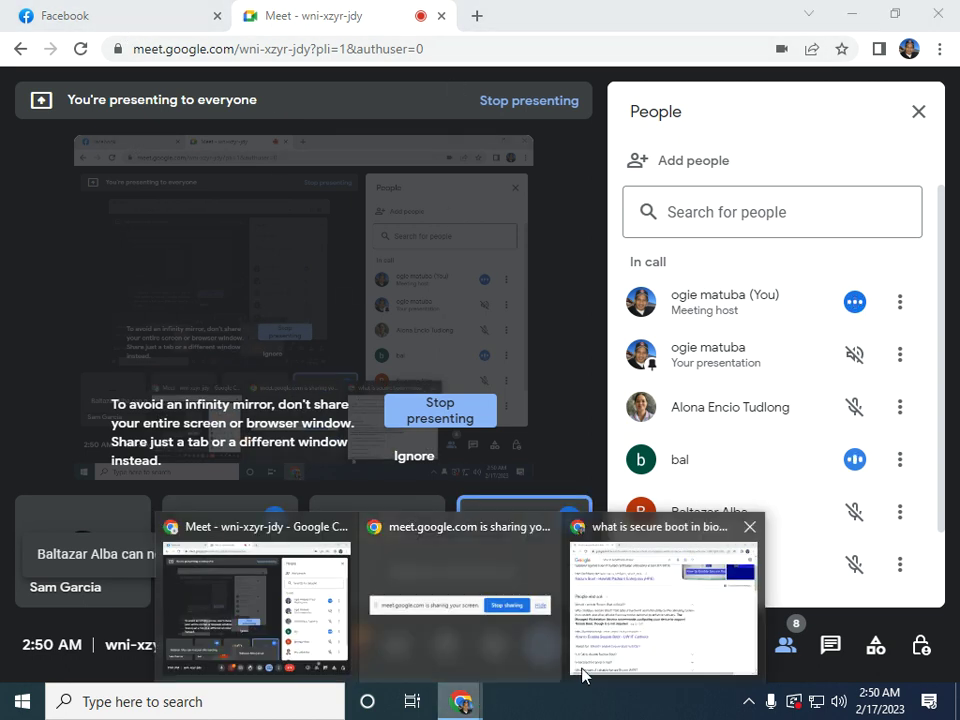
{"action": "left_click", "coordinate": [634, 528]}
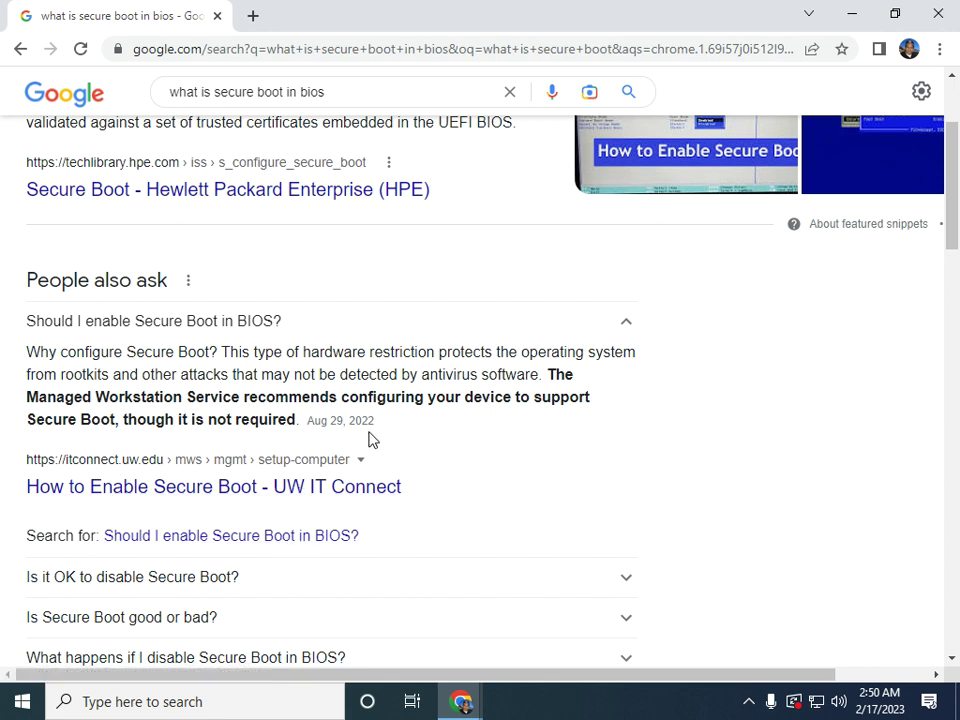
{"action": "scroll", "coordinate": [370, 440], "scroll_direction": "down", "scroll_amount": 1}
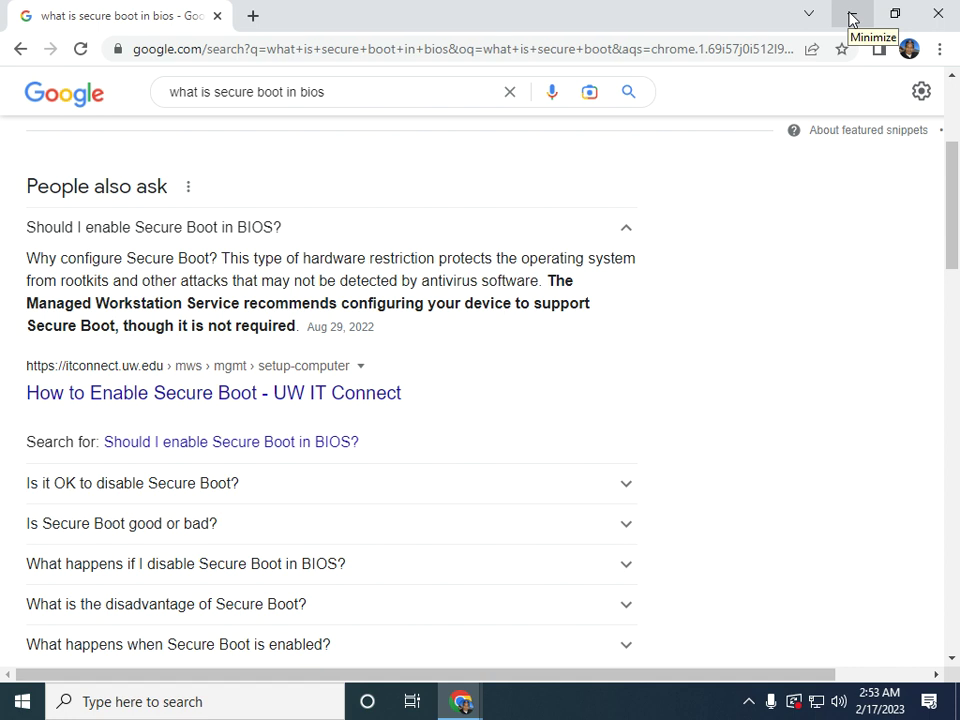
Step: Minimize the search results and review the full list of participants in the Google Meet call
{"action": "left_click", "coordinate": [851, 17]}
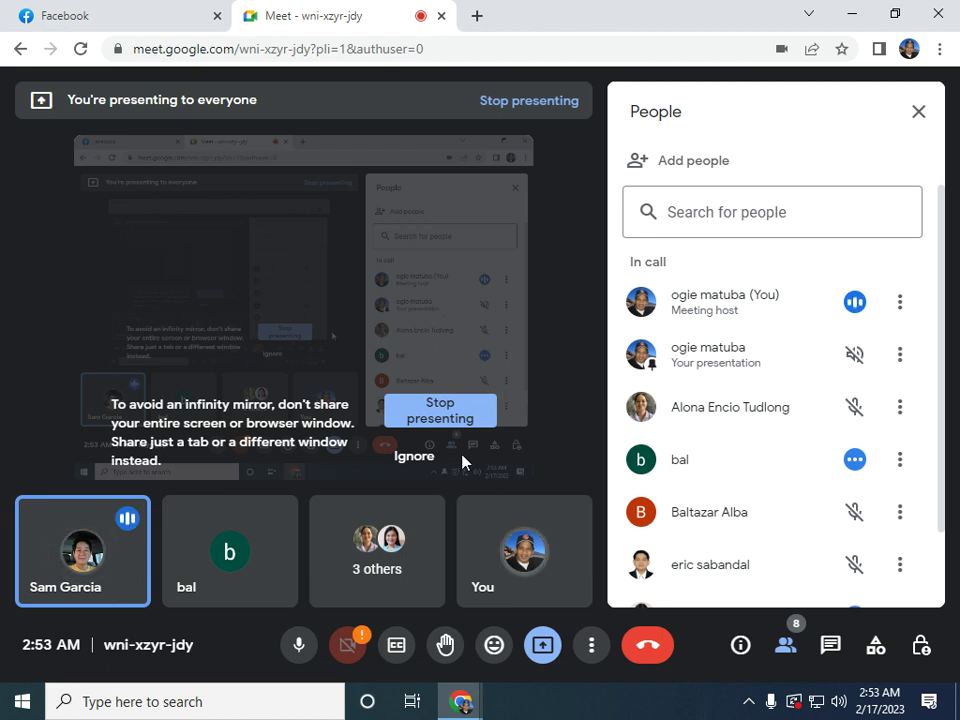
{"action": "mouse_move", "coordinate": [240, 560]}
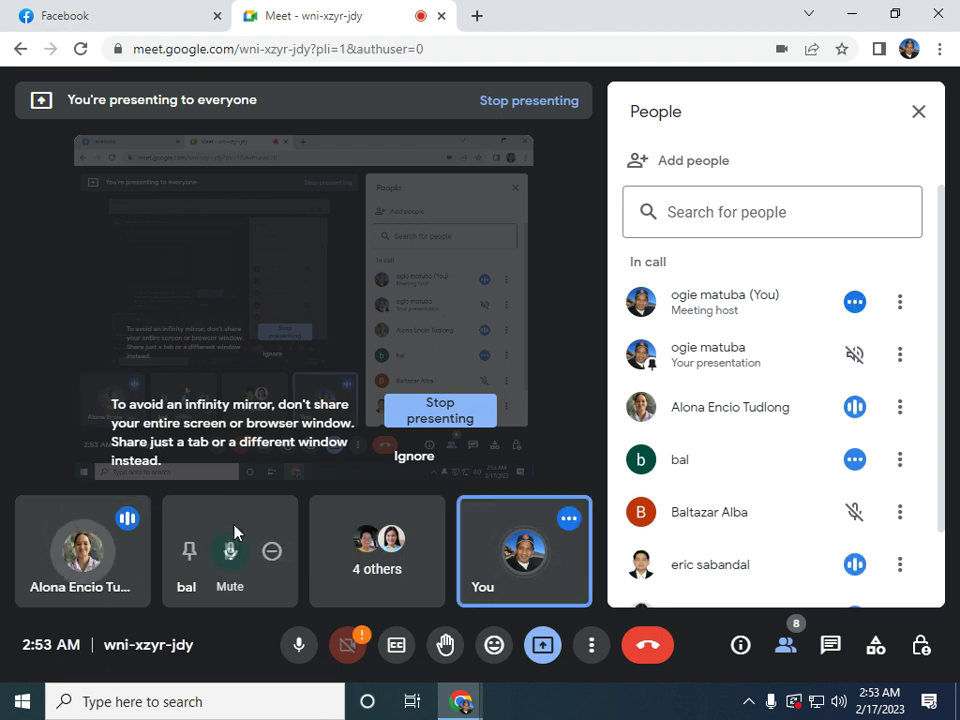
{"action": "mouse_move", "coordinate": [506, 572]}
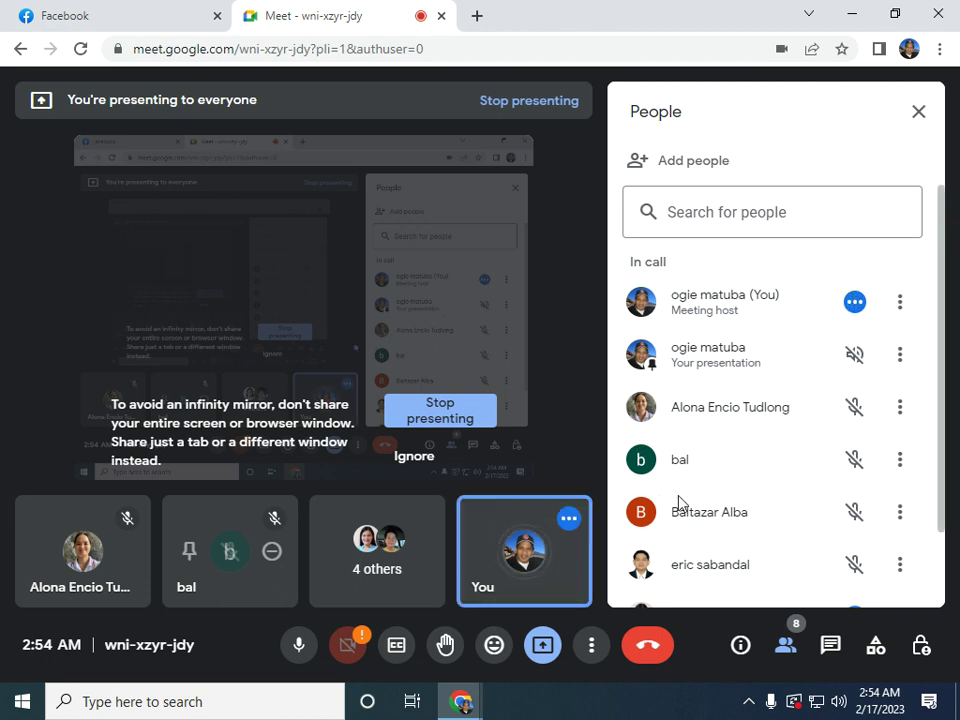
{"action": "scroll", "coordinate": [765, 517], "scroll_direction": "down", "scroll_amount": 1}
{"action": "scroll", "coordinate": [765, 517], "scroll_direction": "down", "scroll_amount": 1}
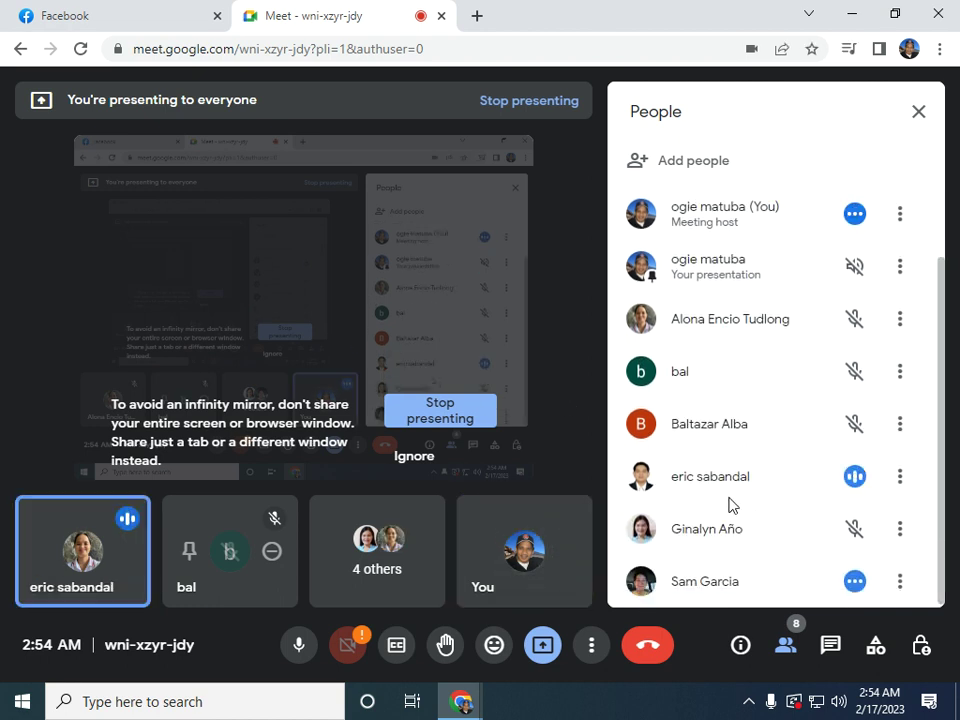
Step: Minimize the Google Meet window and open This PC from the desktop to show the computer's folders and drives
{"action": "left_click", "coordinate": [852, 14]}
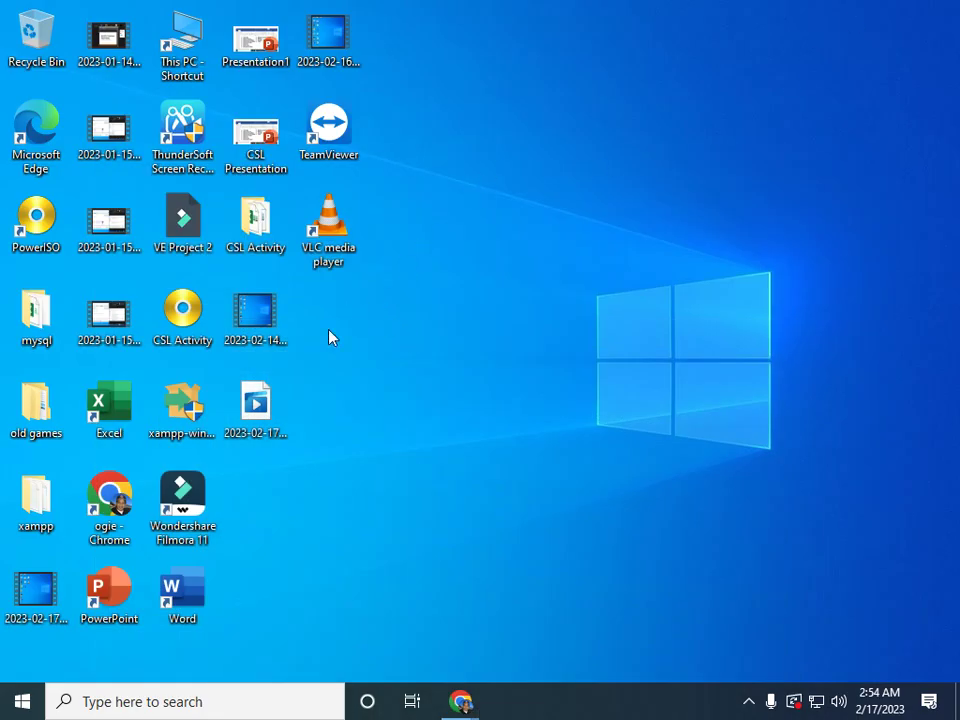
{"action": "double_click", "coordinate": [174, 40]}
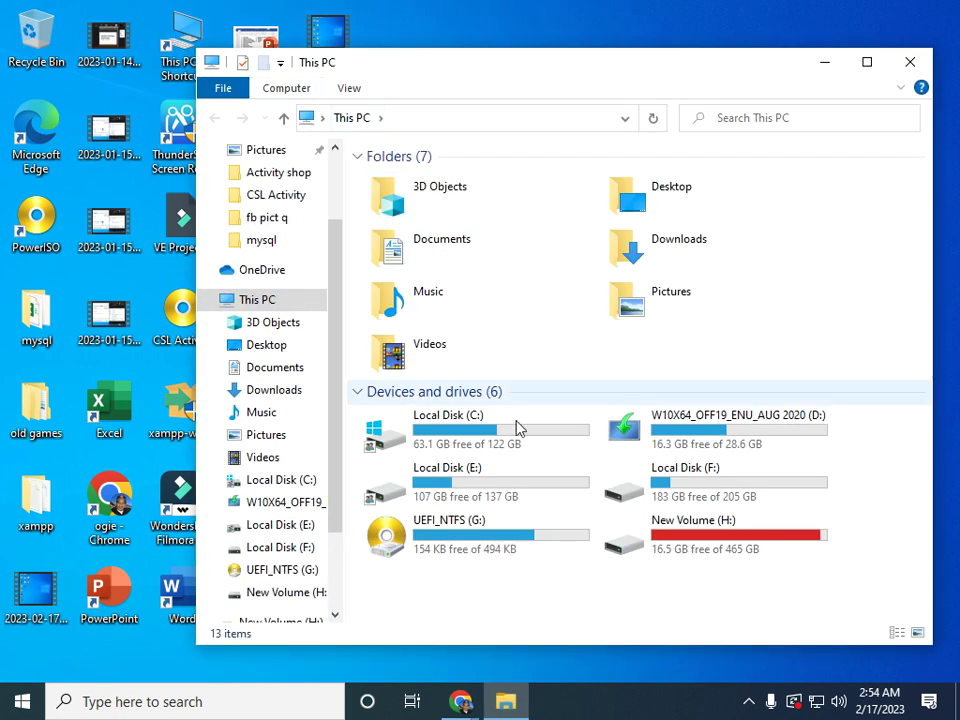
{"action": "left_click", "coordinate": [502, 705]}
{"action": "left_click", "coordinate": [503, 707]}
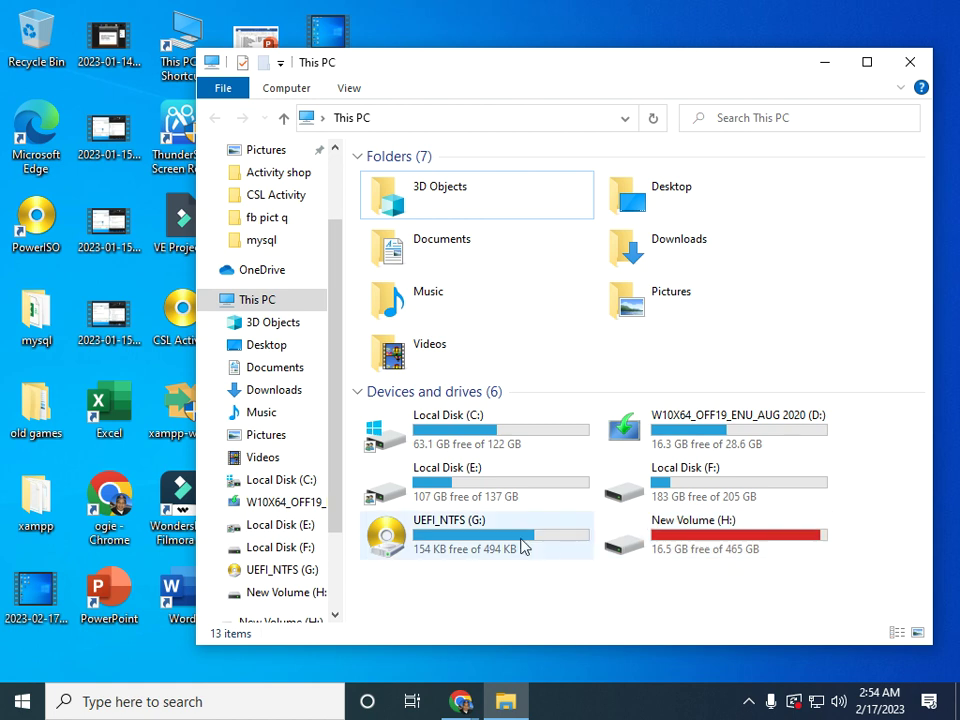
Step: Open the komtek_tools Orig folder inside Over all Program Installers on New Volume (H:) and maximize the window
{"action": "double_click", "coordinate": [650, 553]}
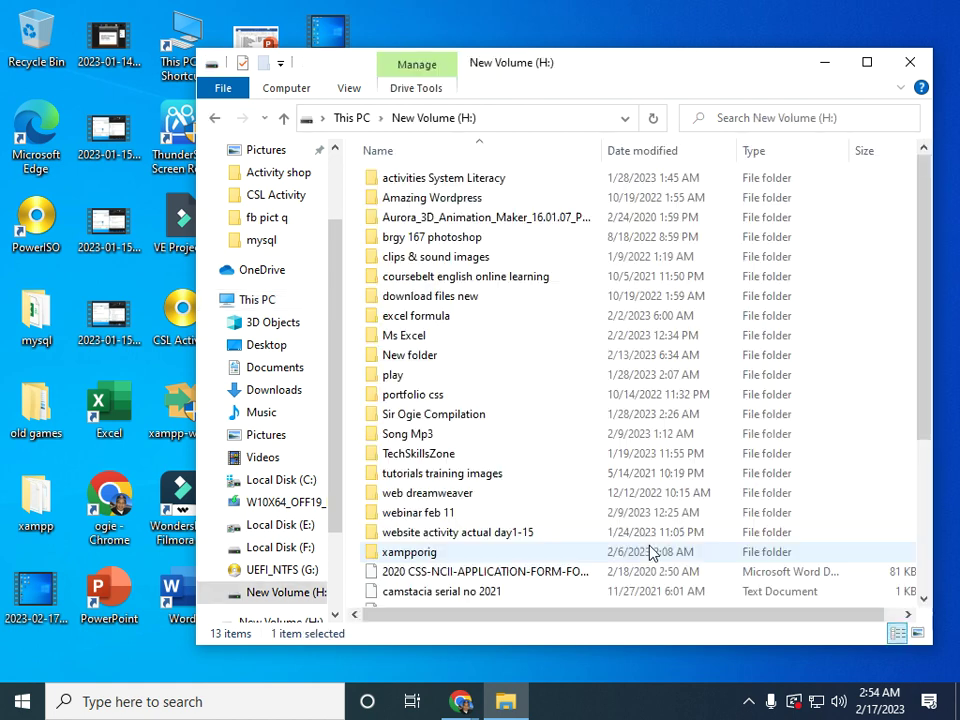
{"action": "left_click", "coordinate": [458, 423]}
{"action": "double_click", "coordinate": [458, 423]}
{"action": "double_click", "coordinate": [460, 392]}
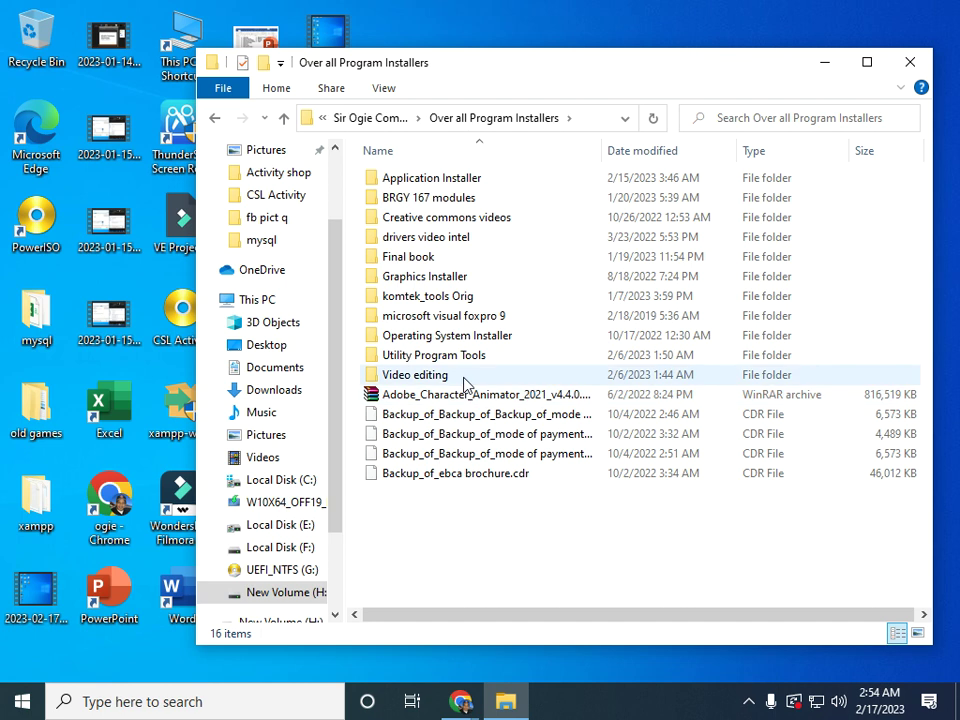
{"action": "left_click", "coordinate": [455, 302]}
{"action": "double_click", "coordinate": [455, 299]}
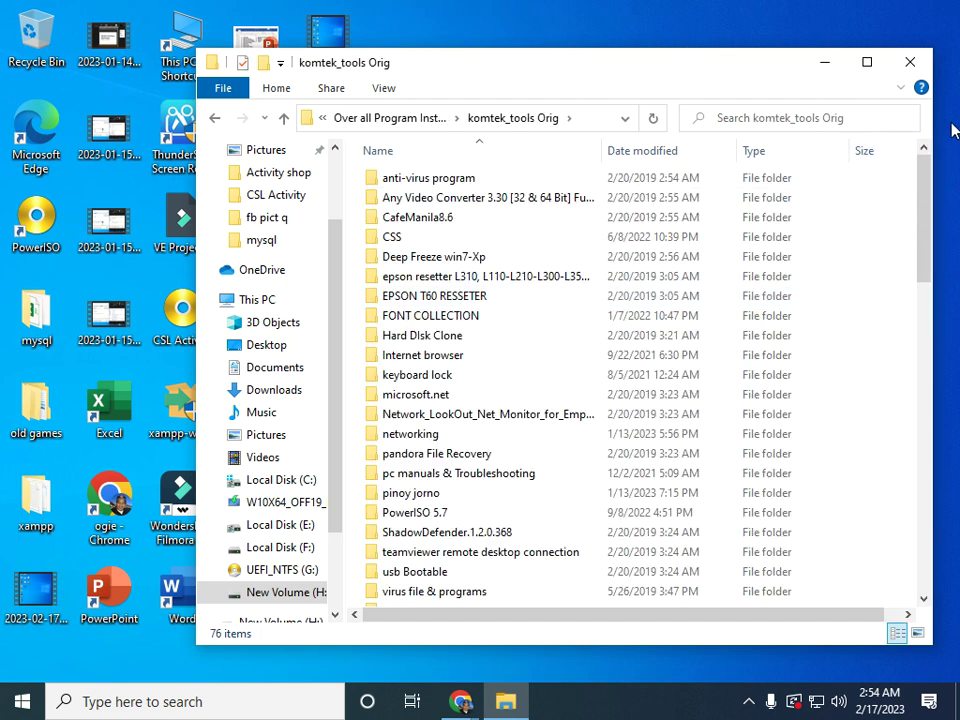
{"action": "left_click", "coordinate": [867, 62]}
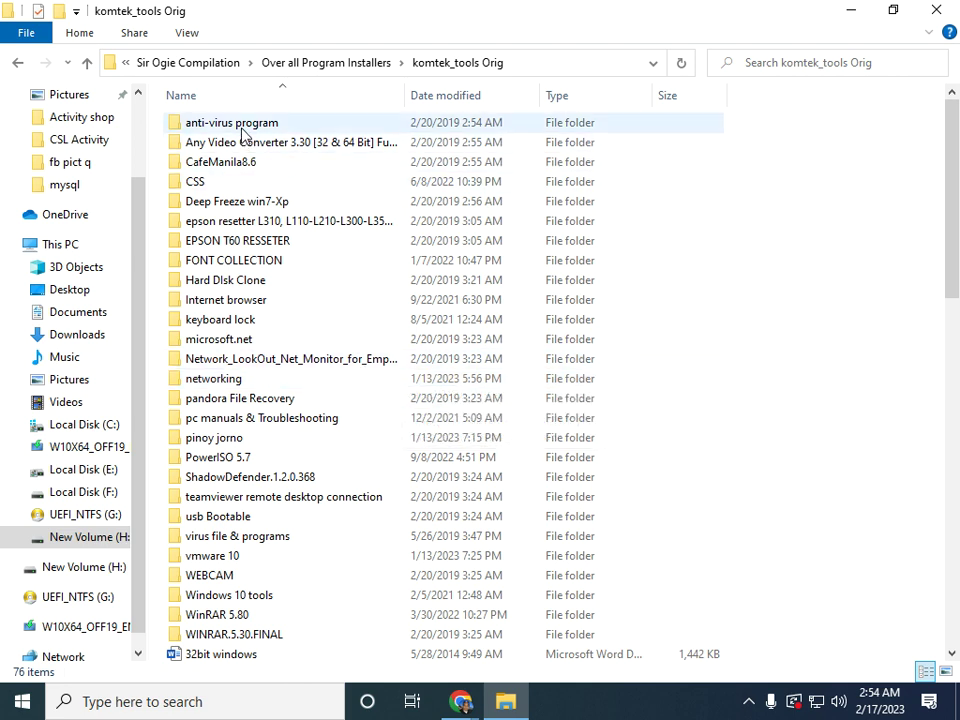
Step: Point out the anti-virus program folder, show the installer in the Any Video Converter 3.30 folder, and return to komtek_tools Orig
{"action": "left_click", "coordinate": [255, 129]}
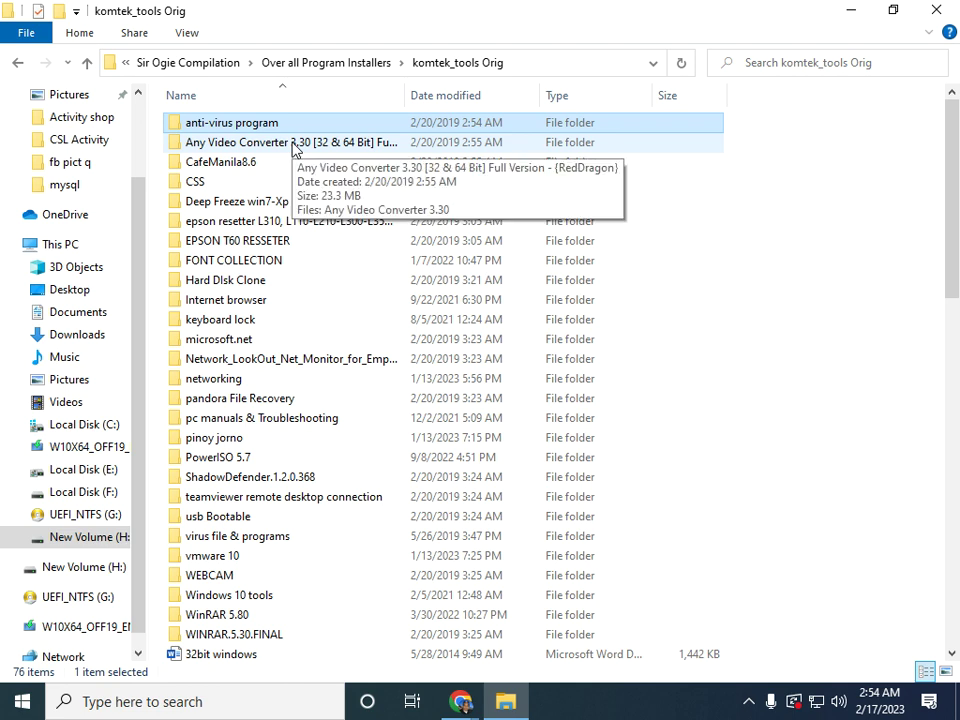
{"action": "left_click", "coordinate": [292, 144]}
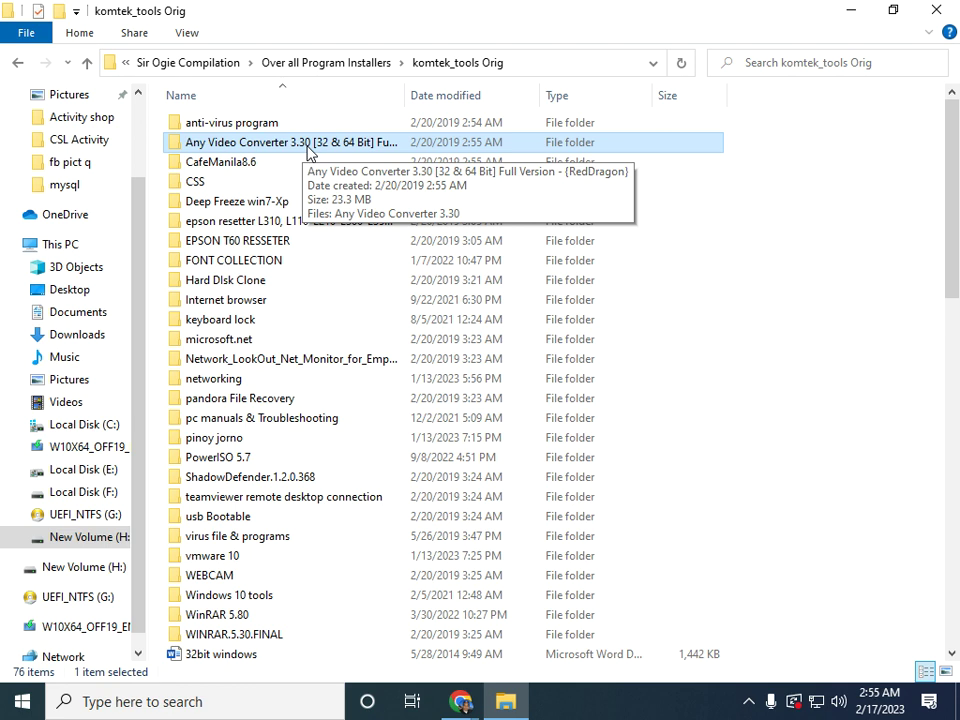
{"action": "double_click", "coordinate": [310, 148]}
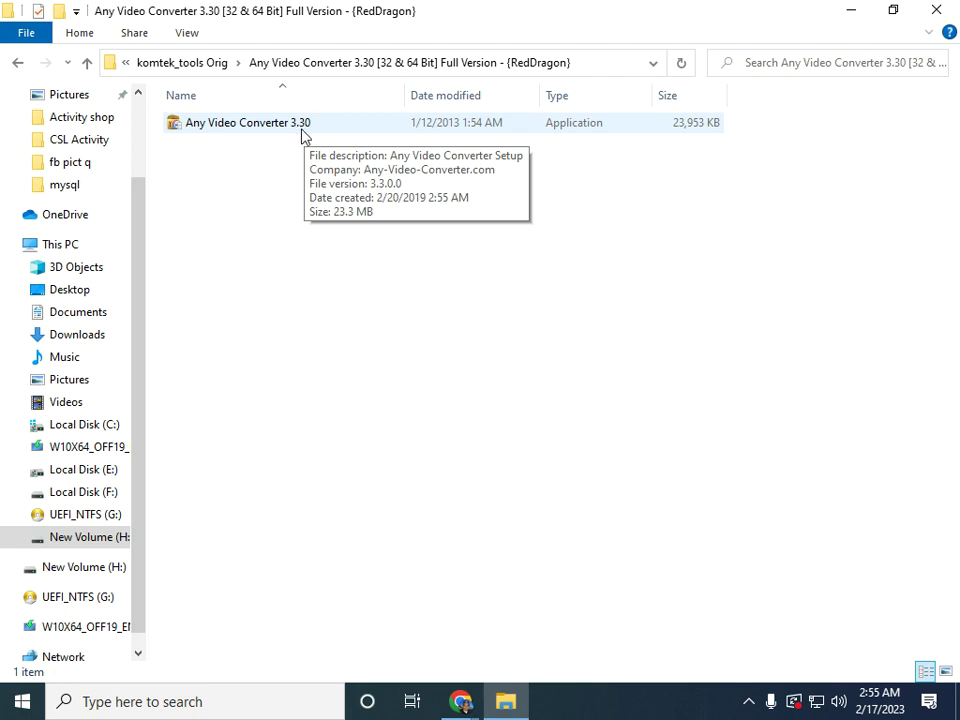
{"action": "left_click", "coordinate": [305, 136]}
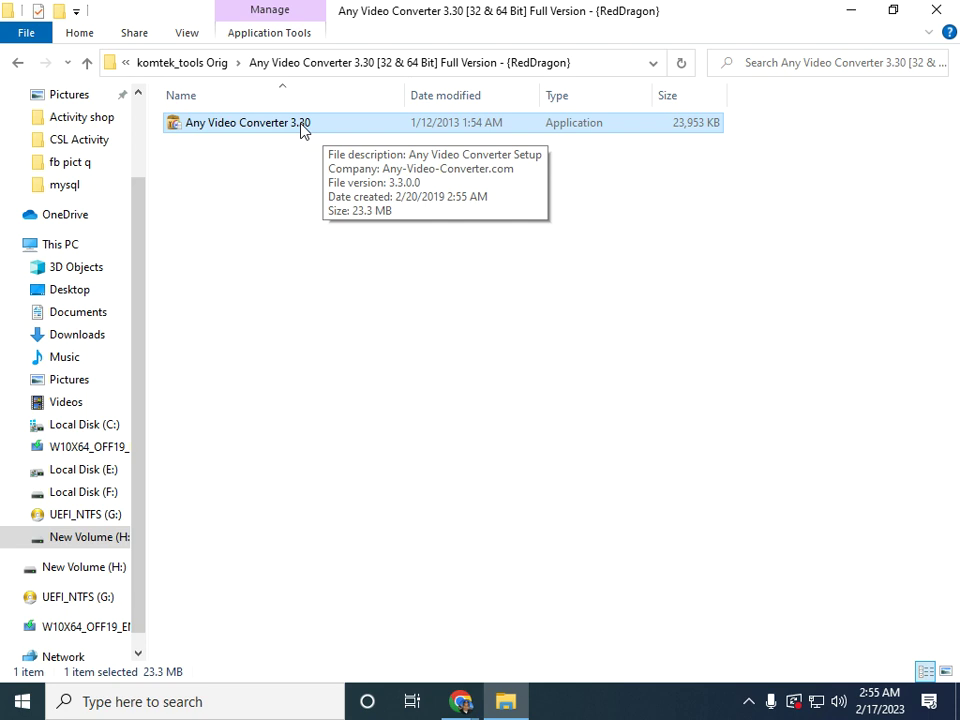
{"action": "left_click", "coordinate": [19, 65]}
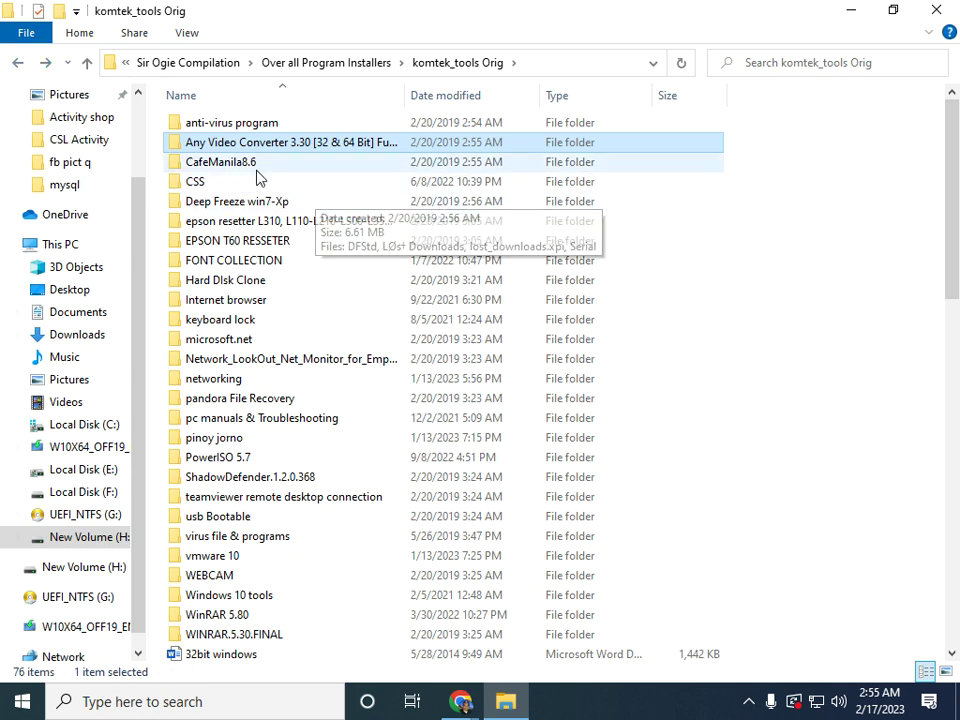
Step: Point out the CafeManila8.6 folder, show the contents of the CSS folder, and return to komtek_tools Orig
{"action": "left_click", "coordinate": [252, 168]}
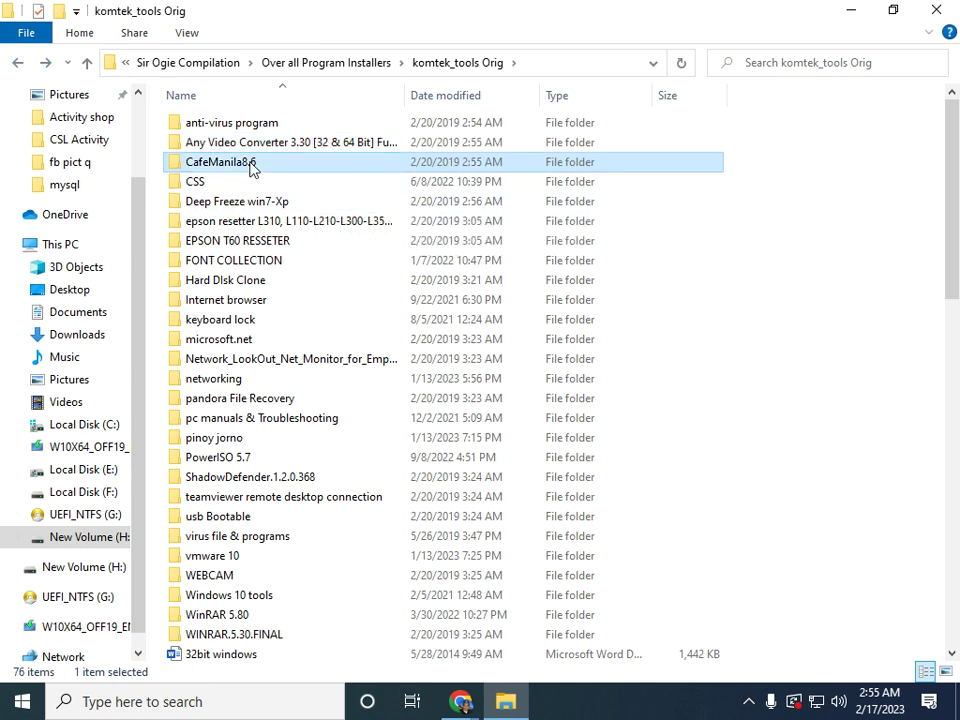
{"action": "mouse_move", "coordinate": [293, 168]}
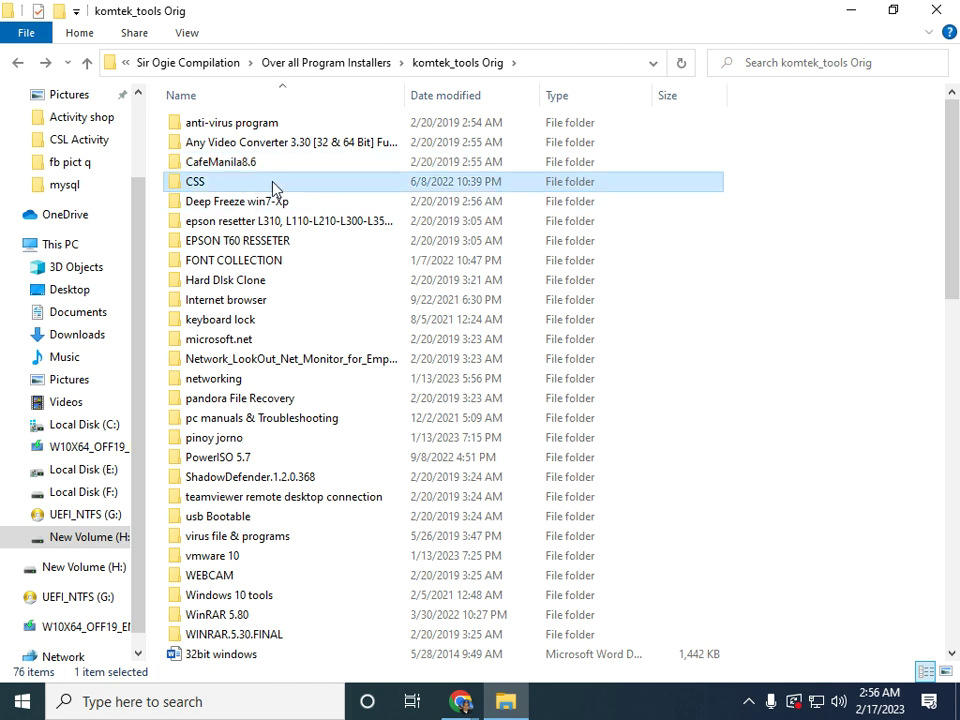
{"action": "double_click", "coordinate": [274, 183]}
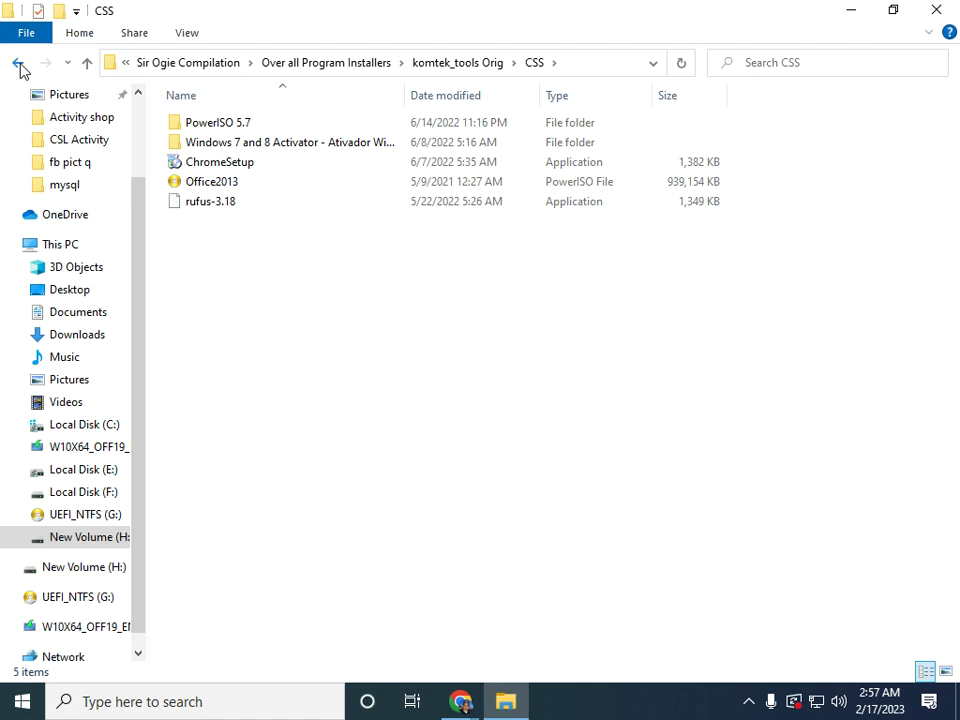
{"action": "left_click", "coordinate": [19, 63]}
Step: Highlight the Deep Freeze win7-Xp folder and the two Epson resetter folders one after another
{"action": "left_click", "coordinate": [272, 203]}
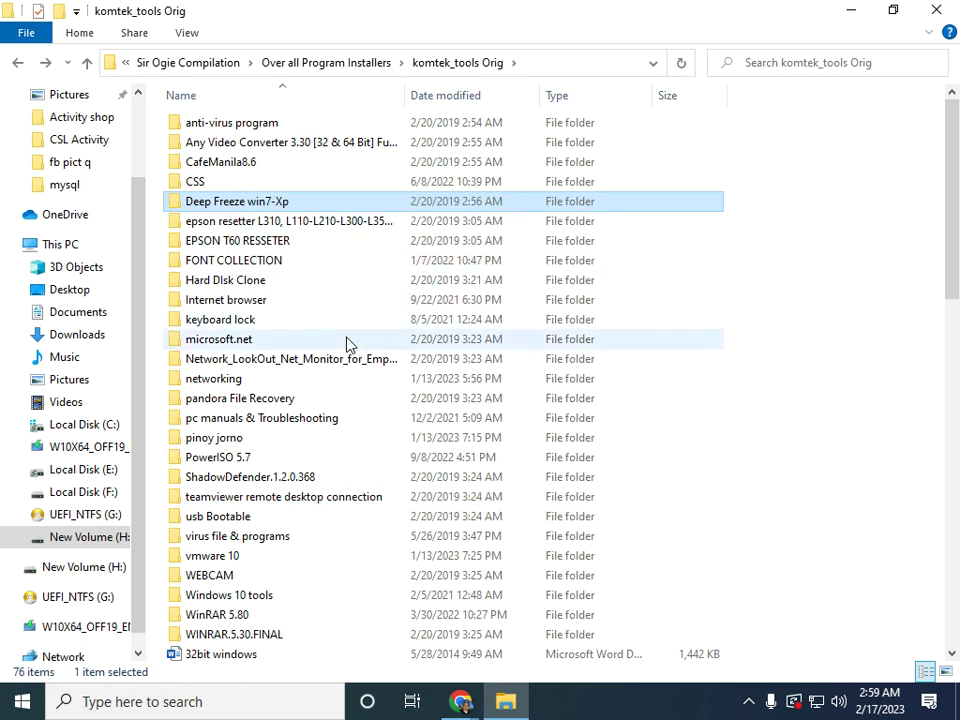
{"action": "left_click", "coordinate": [311, 230]}
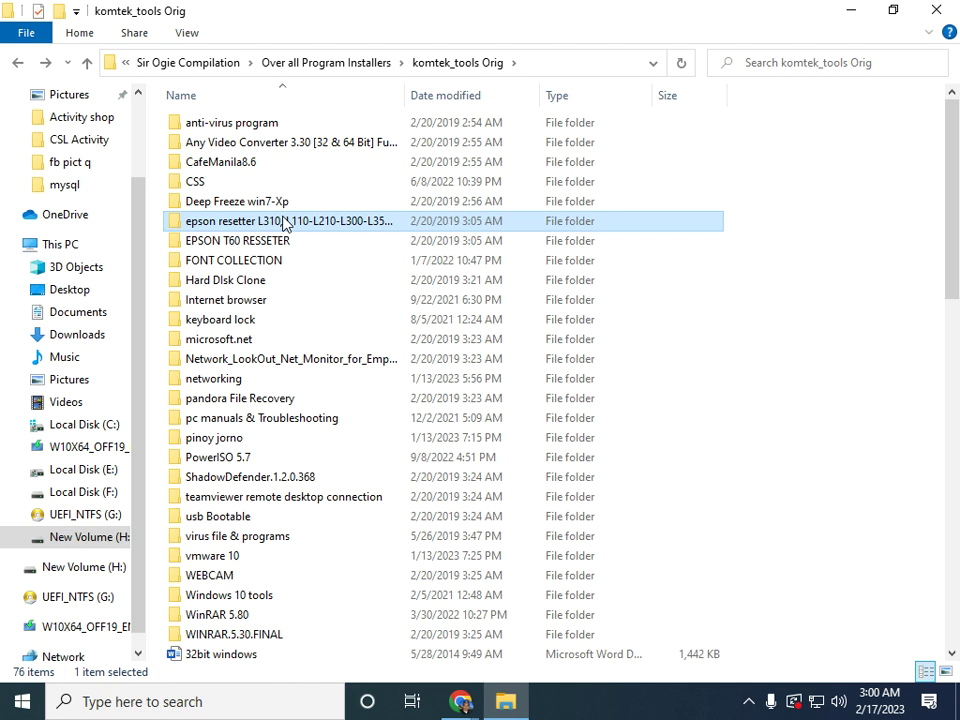
{"action": "left_click", "coordinate": [229, 244]}
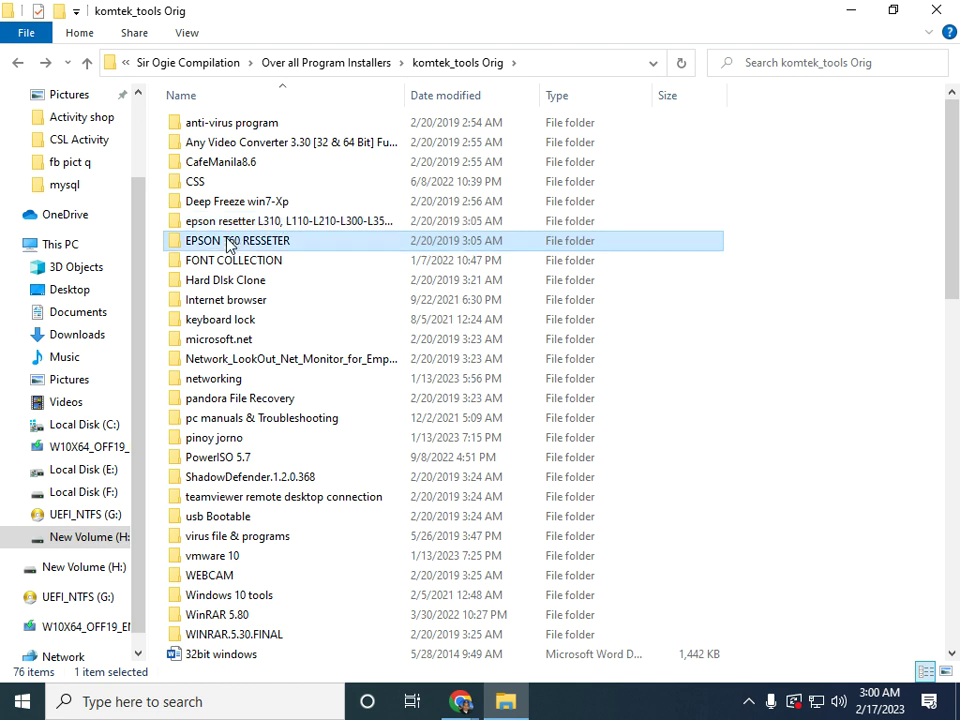
{"action": "left_click", "coordinate": [303, 228]}
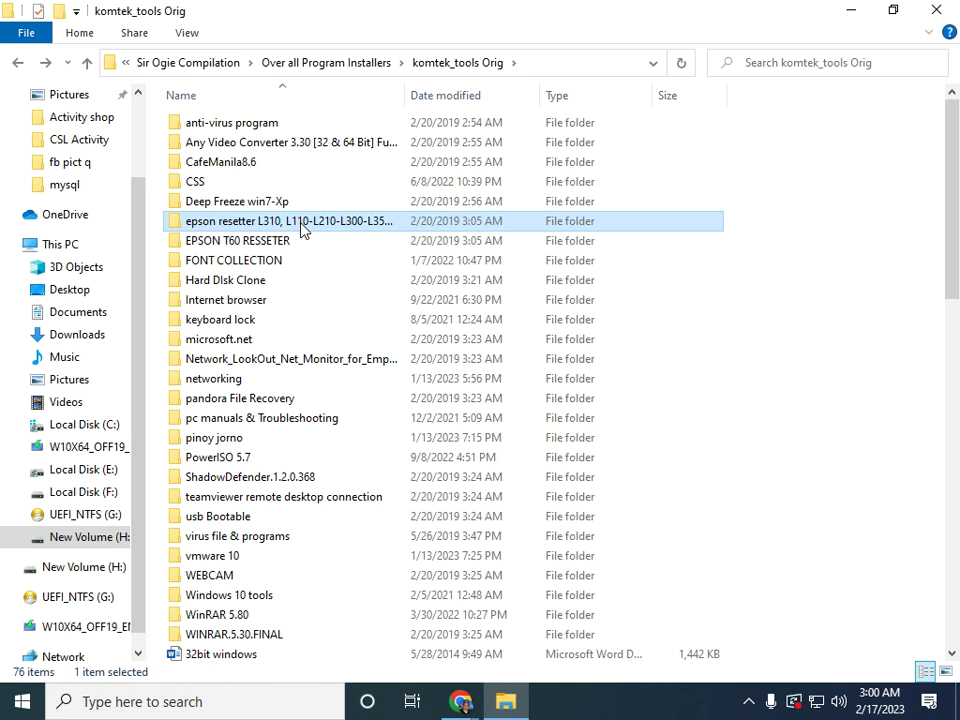
Step: Open the FONT COLLECTION folder in komtek_tools Orig to show its TrueType font files
{"action": "left_click", "coordinate": [241, 268]}
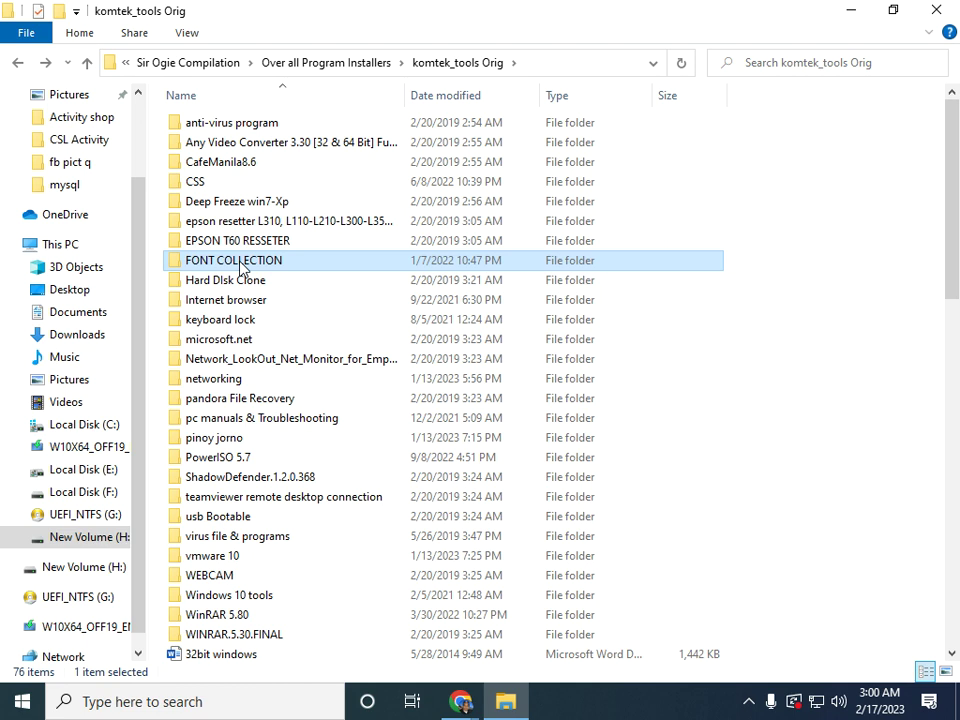
{"action": "double_click", "coordinate": [240, 266]}
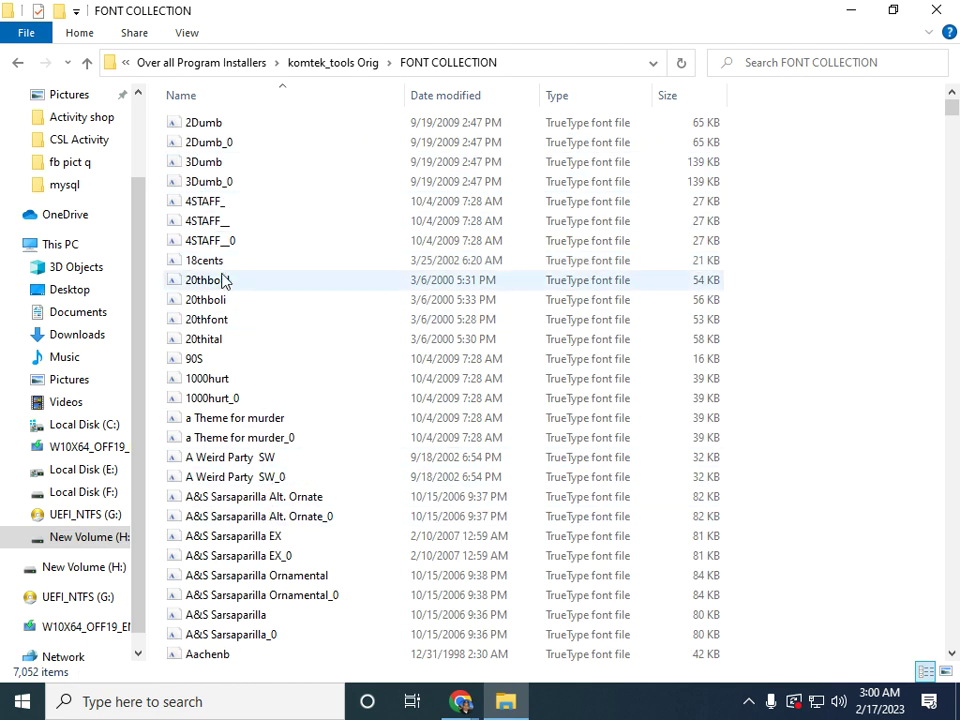
{"action": "left_click", "coordinate": [17, 62]}
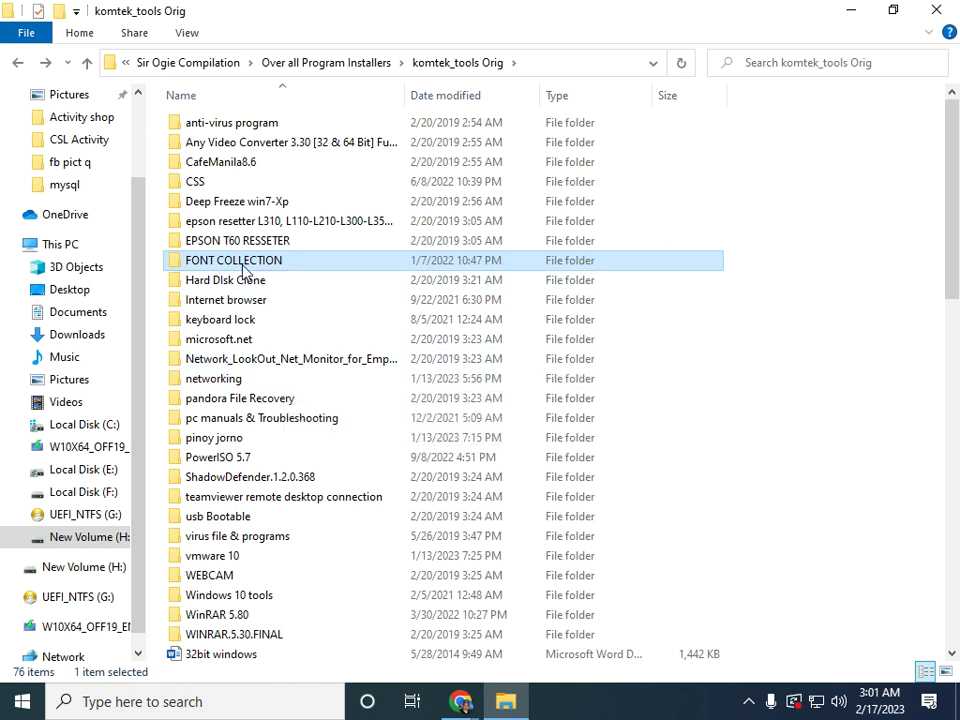
{"action": "mouse_move", "coordinate": [242, 270]}
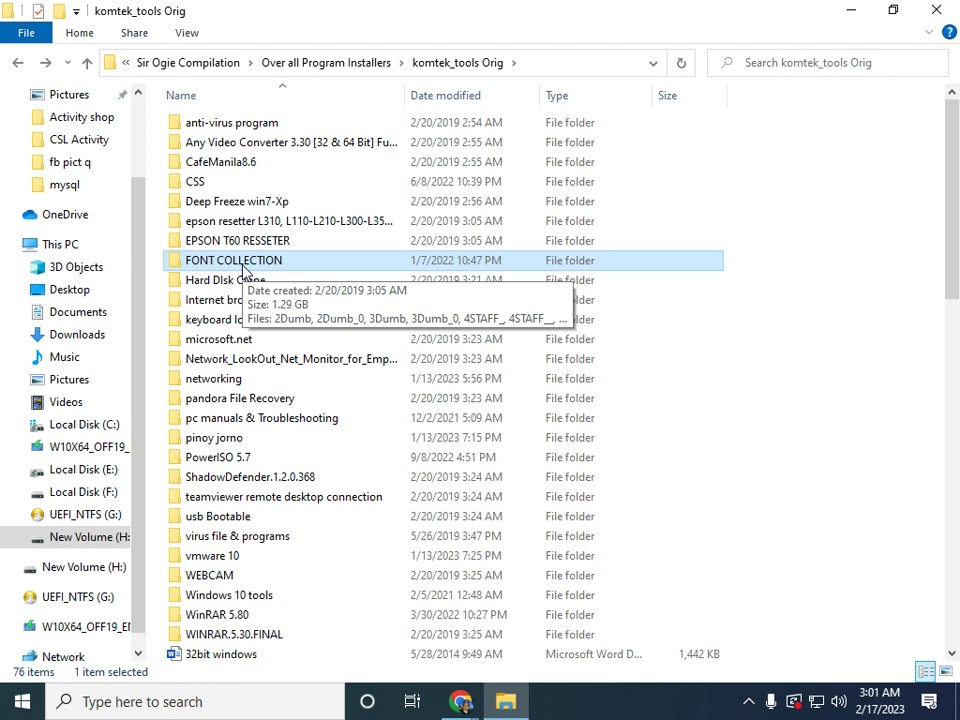
{"action": "double_click", "coordinate": [244, 268]}
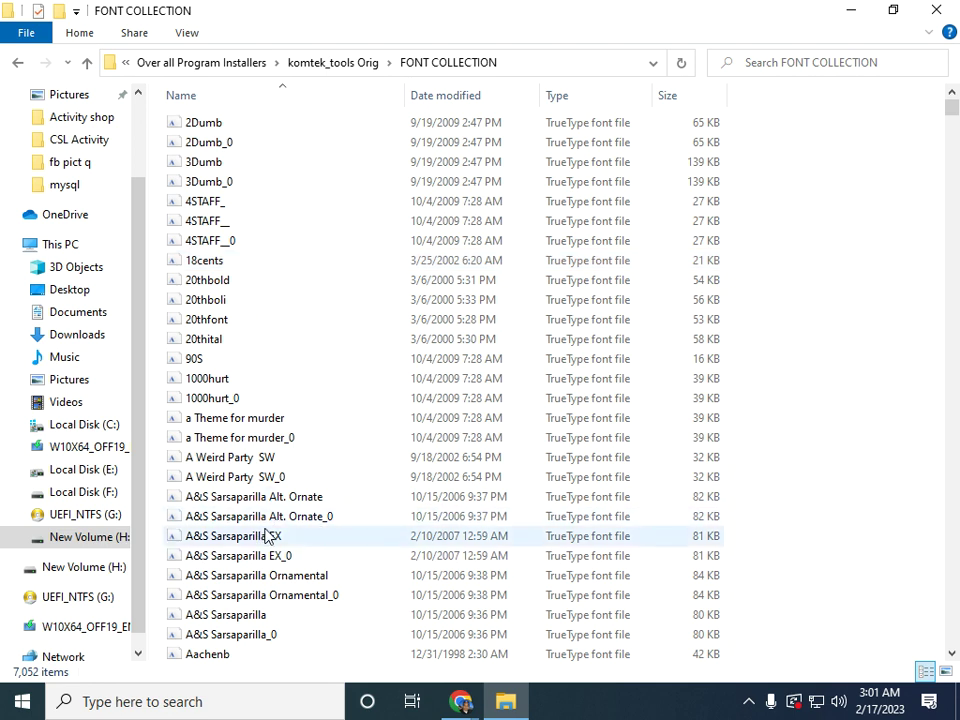
Step: Preview the A Weird Party SW font file and close the preview
{"action": "left_click", "coordinate": [248, 462]}
{"action": "double_click", "coordinate": [248, 460]}
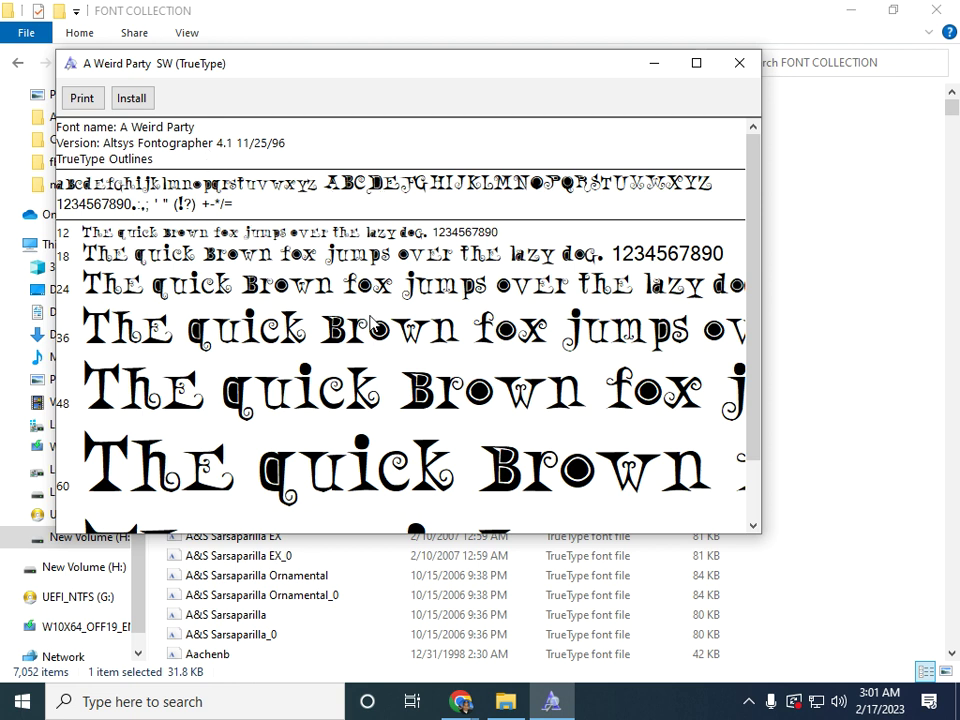
{"action": "left_click", "coordinate": [742, 66]}
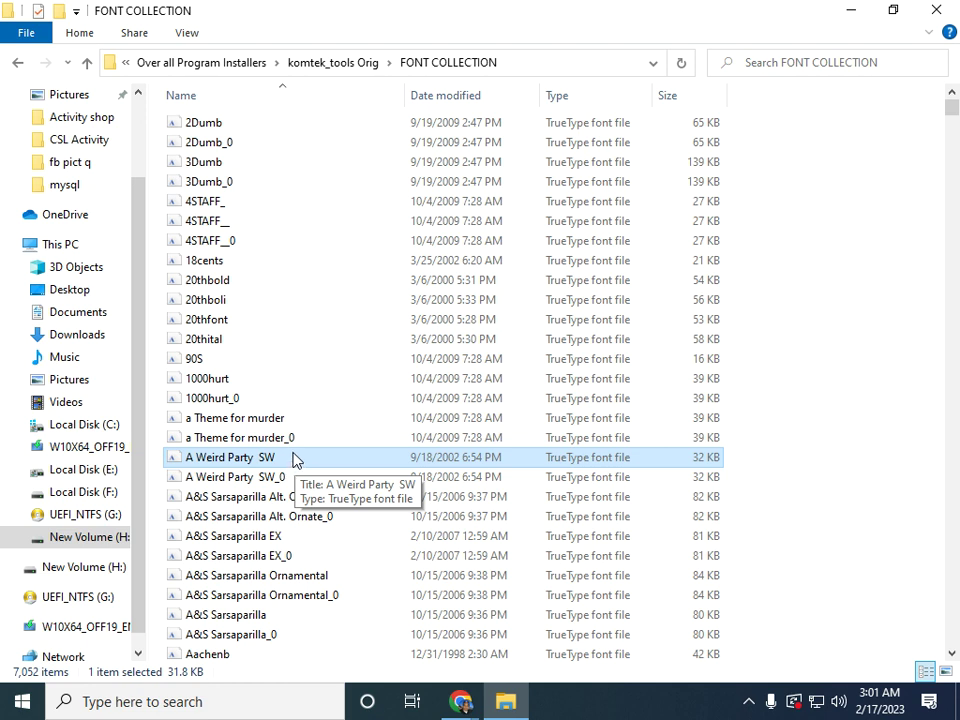
Step: Highlight the a Theme for murder_0 and 90S font files in the font collection
{"action": "mouse_move", "coordinate": [461, 701]}
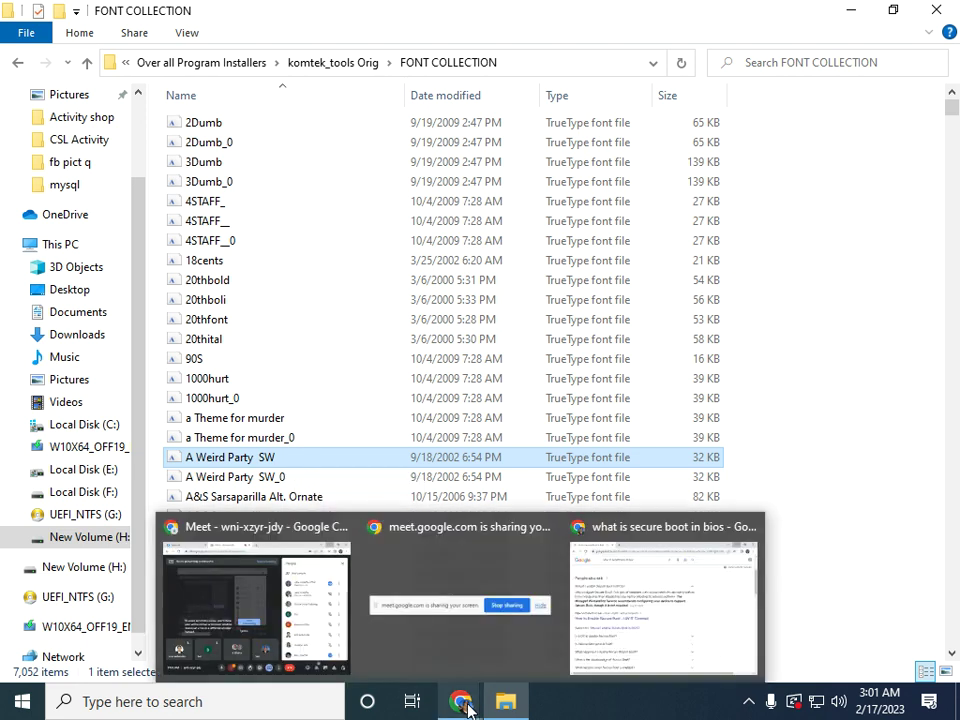
{"action": "left_click", "coordinate": [277, 441]}
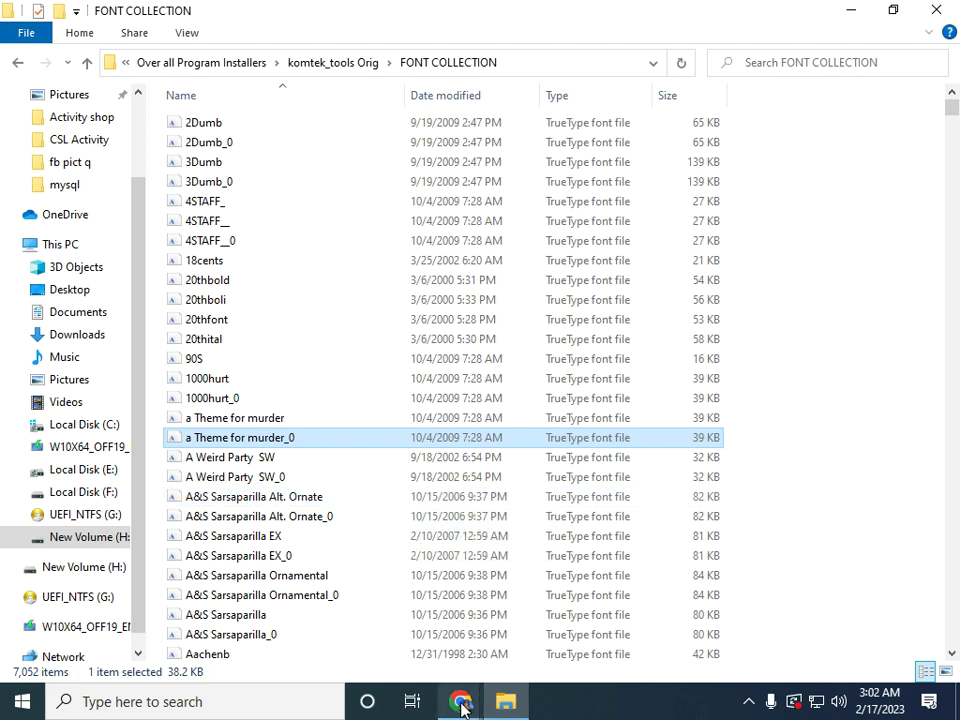
{"action": "mouse_move", "coordinate": [461, 706]}
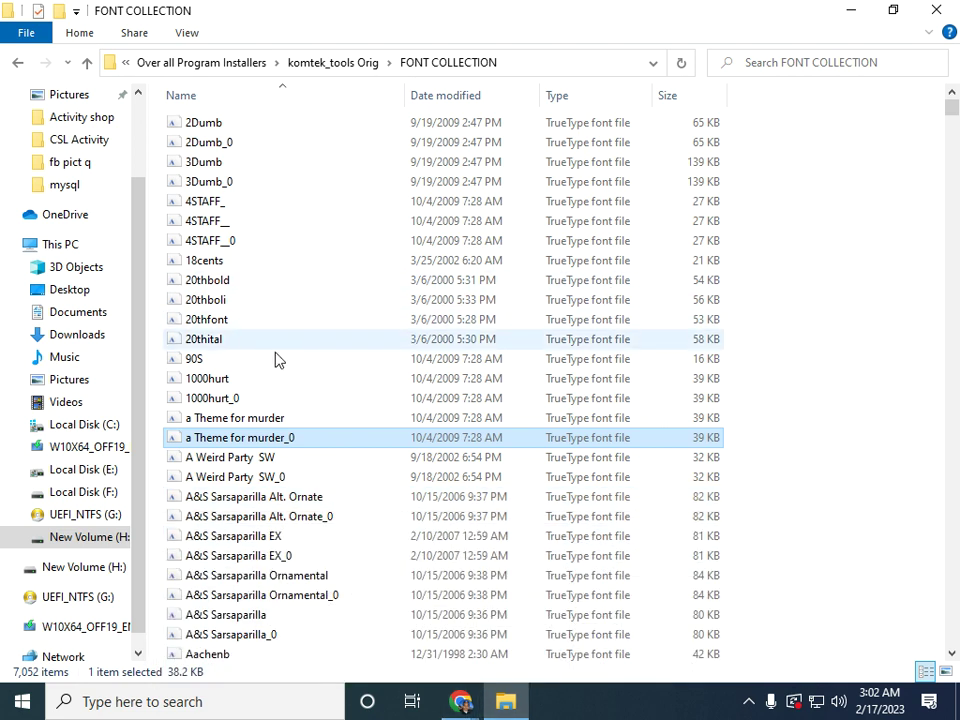
{"action": "left_click", "coordinate": [270, 362]}
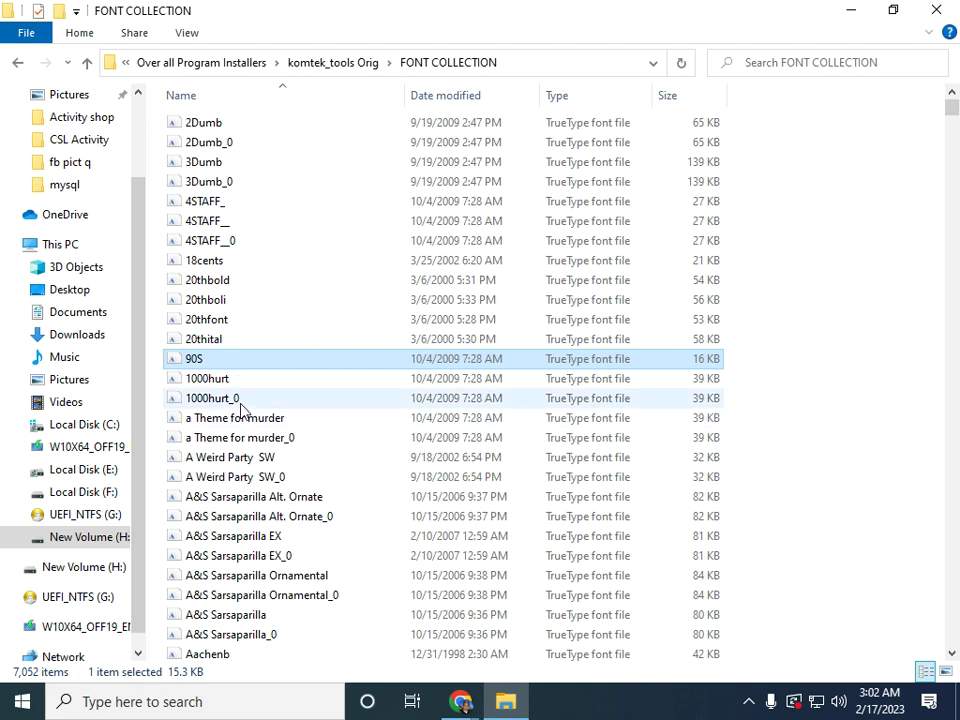
{"action": "left_click", "coordinate": [273, 441]}
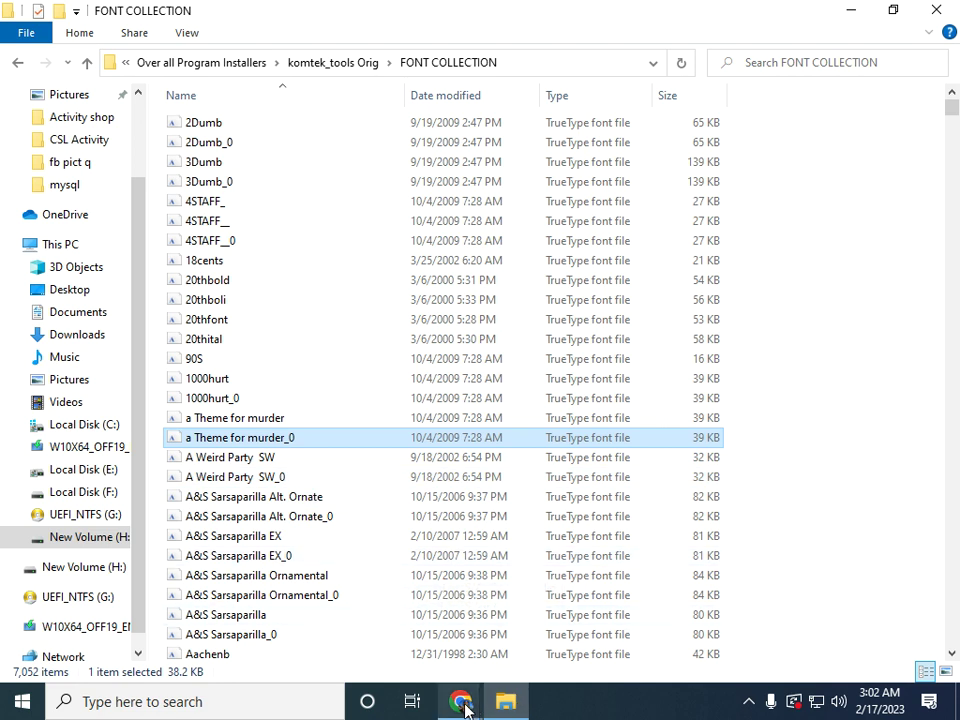
Step: Switch to the Google Meet window in Chrome
{"action": "mouse_move", "coordinate": [463, 705]}
{"action": "left_click", "coordinate": [463, 705]}
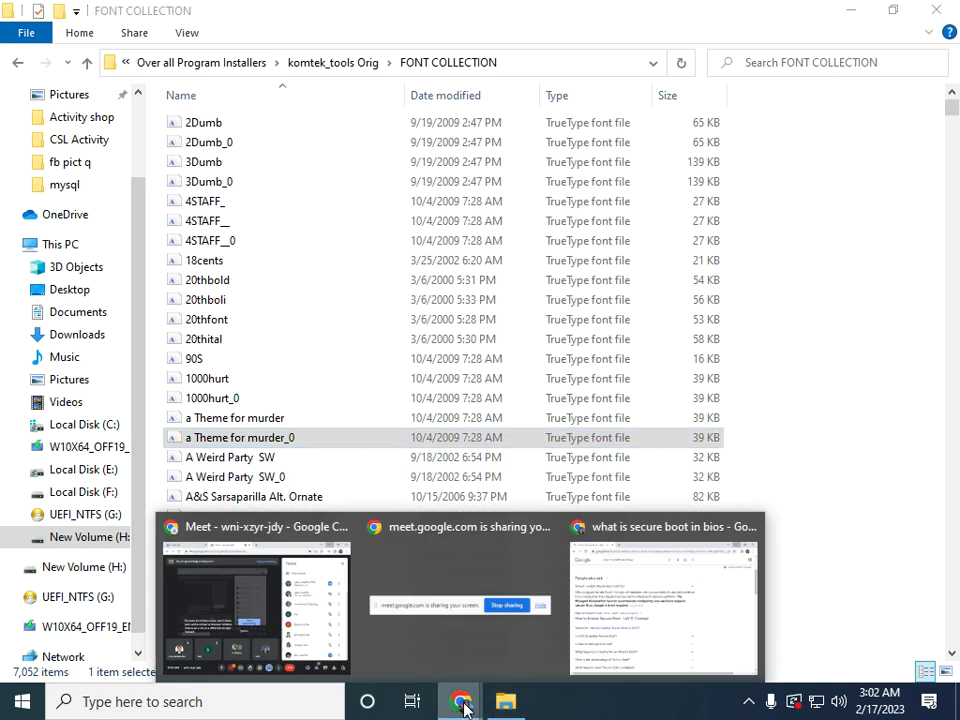
{"action": "left_click", "coordinate": [463, 705]}
{"action": "left_click", "coordinate": [463, 705]}
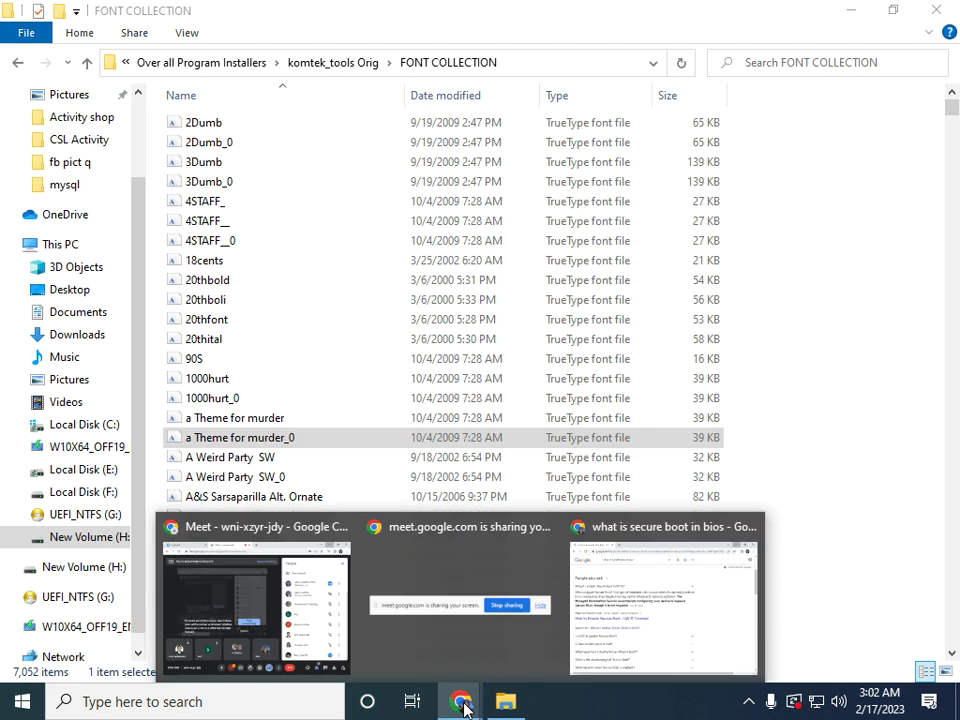
{"action": "left_click", "coordinate": [271, 528]}
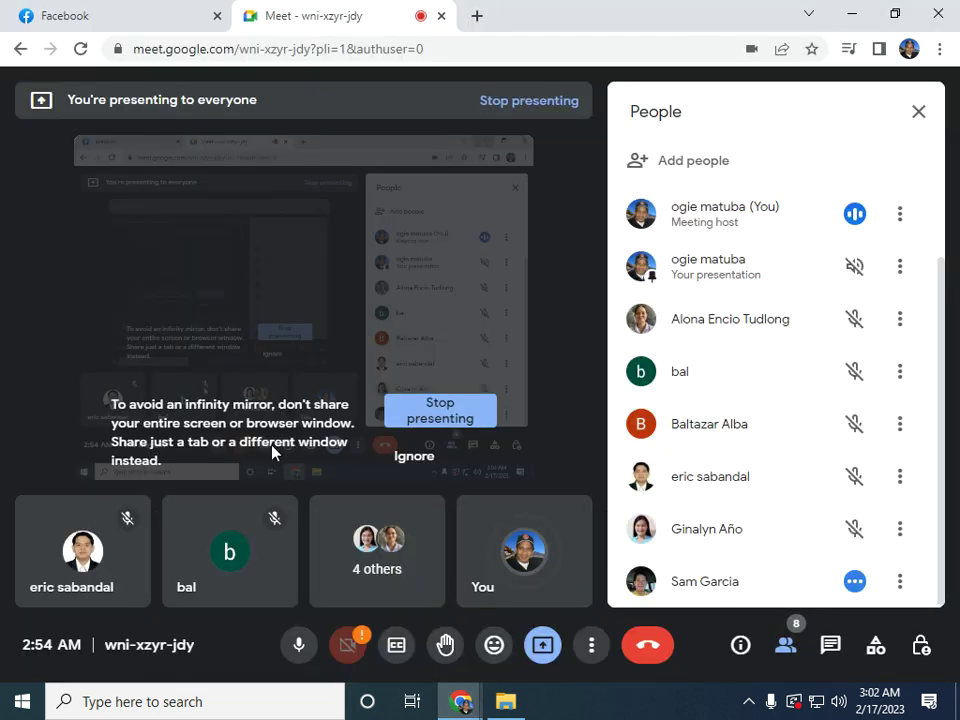
Step: Search the web for "fonts" in a new browser tab
{"action": "left_click", "coordinate": [478, 18]}
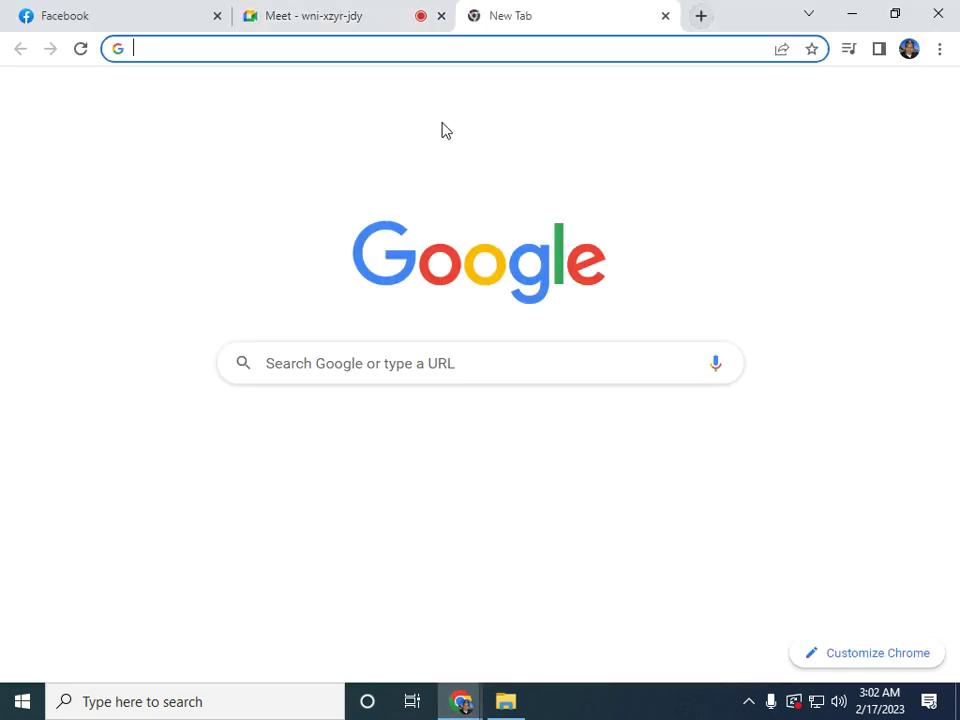
{"action": "left_click", "coordinate": [285, 366]}
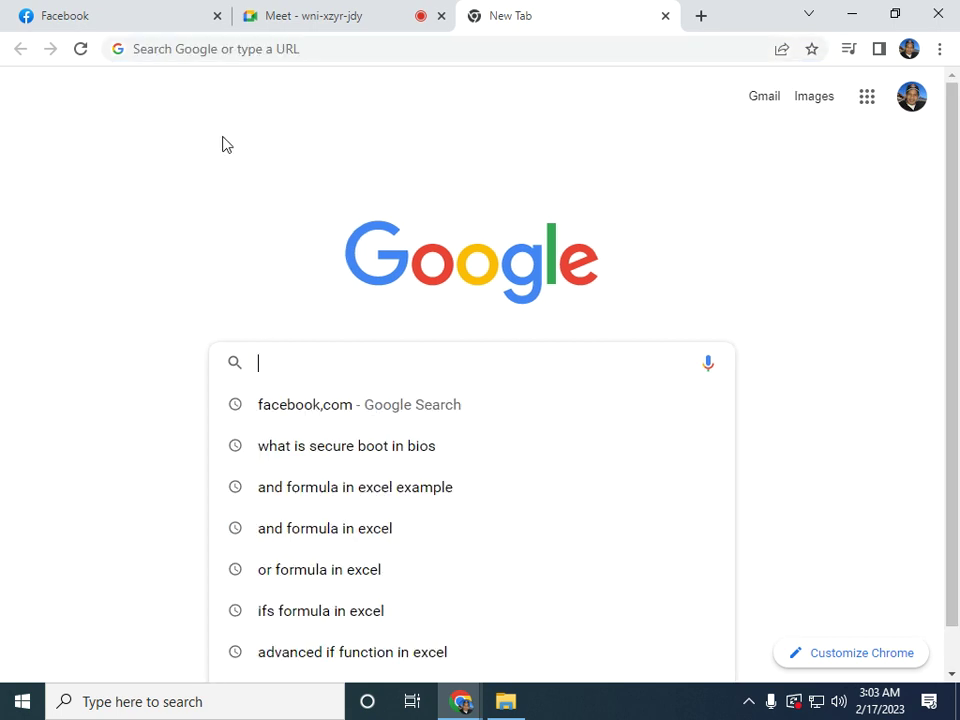
{"action": "left_click", "coordinate": [222, 44]}
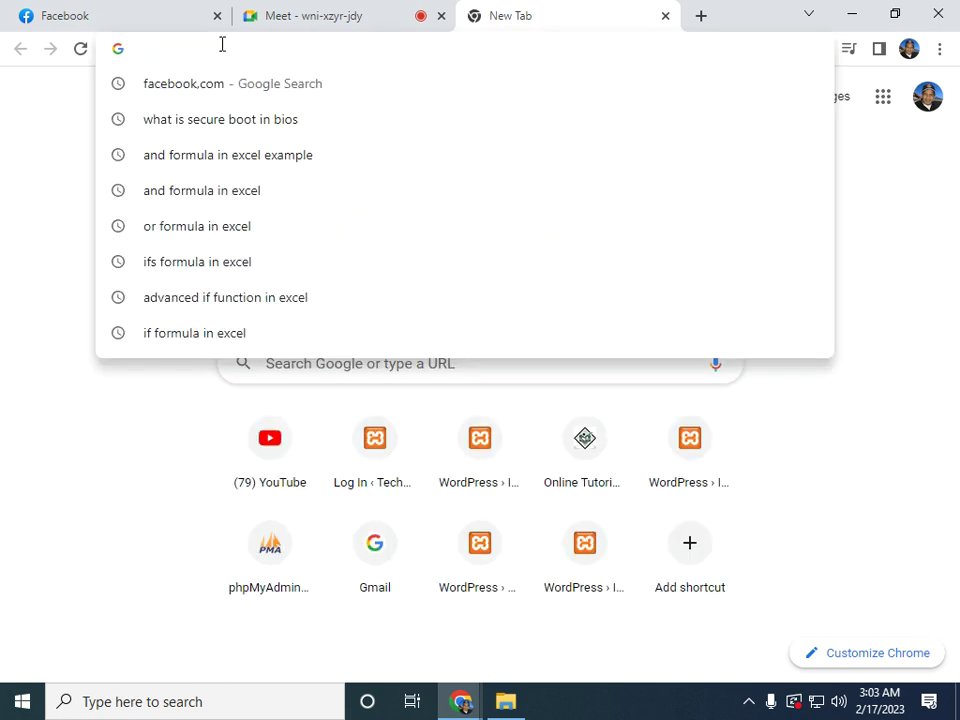
{"action": "type", "text": "font"}
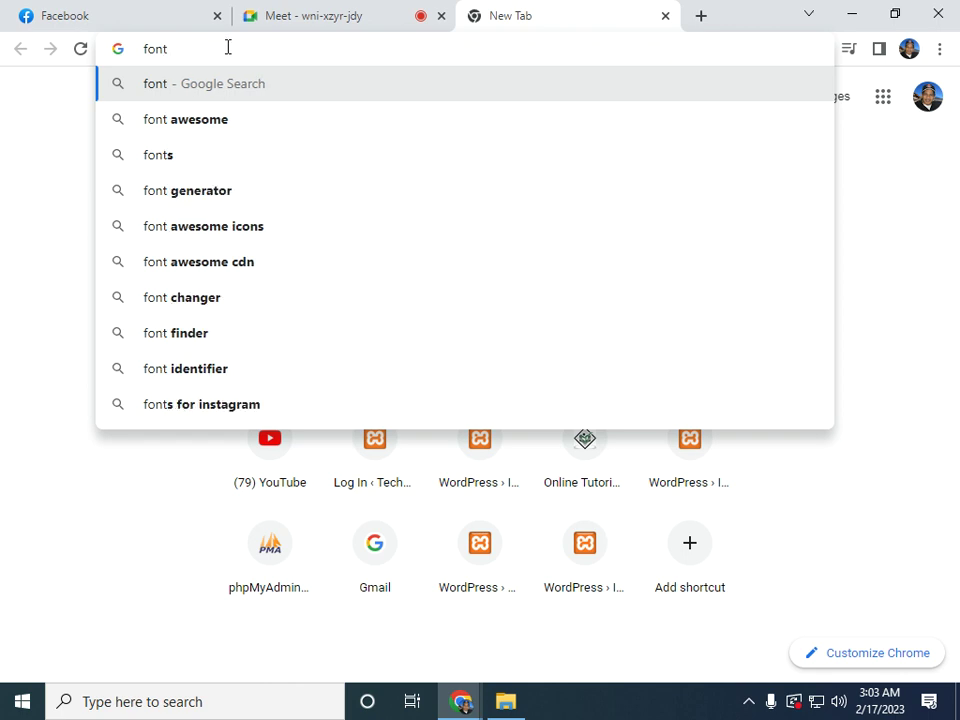
{"action": "left_click", "coordinate": [157, 157]}
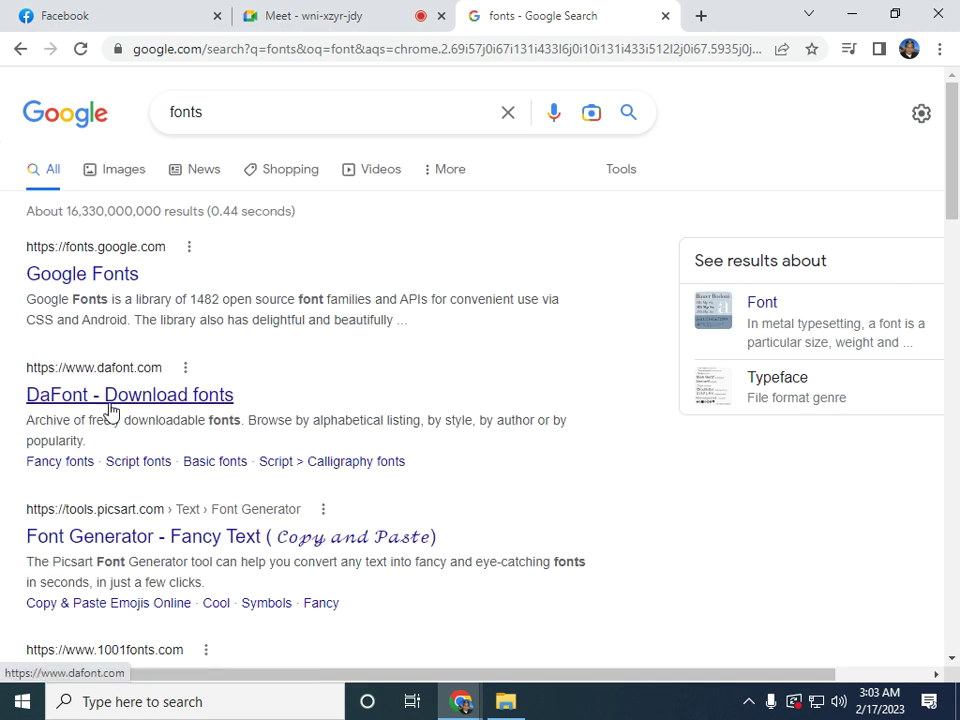
Step: Open the DaFont website from the search results and look through its recently added fonts
{"action": "left_click", "coordinate": [172, 398]}
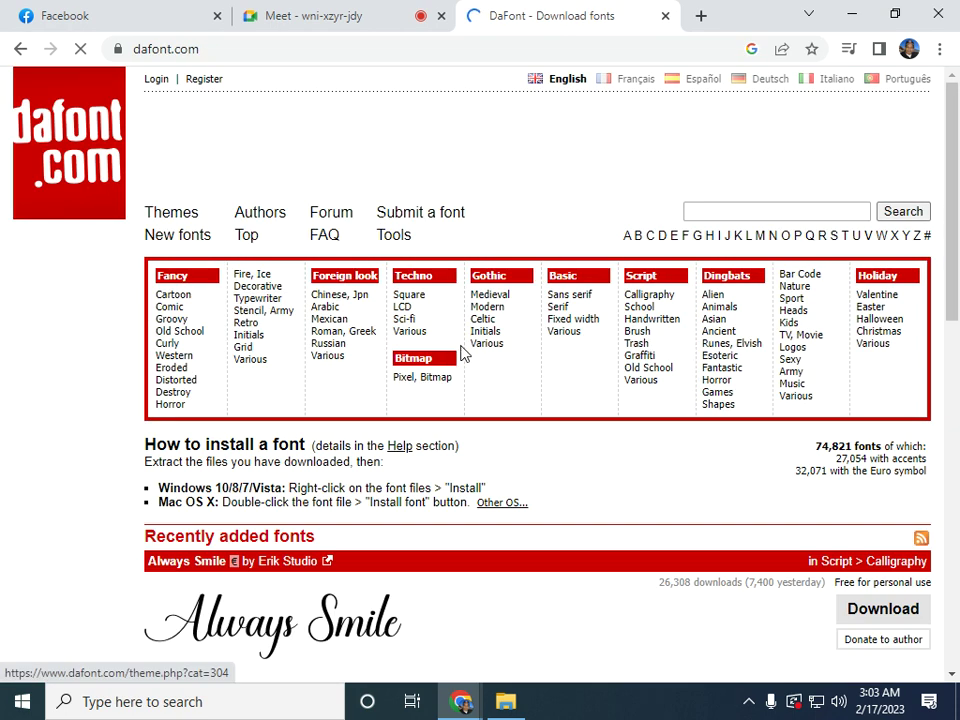
{"action": "scroll", "coordinate": [459, 349], "scroll_direction": "down", "scroll_amount": 4}
{"action": "scroll", "coordinate": [326, 360], "scroll_direction": "down", "scroll_amount": 7}
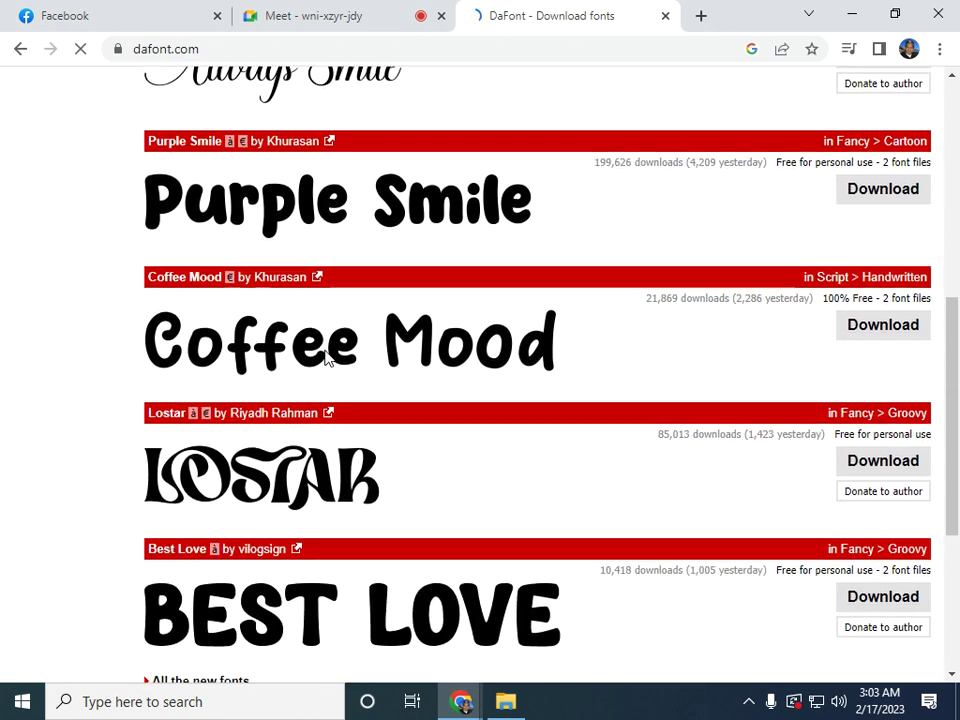
{"action": "scroll", "coordinate": [326, 360], "scroll_direction": "up", "scroll_amount": 5}
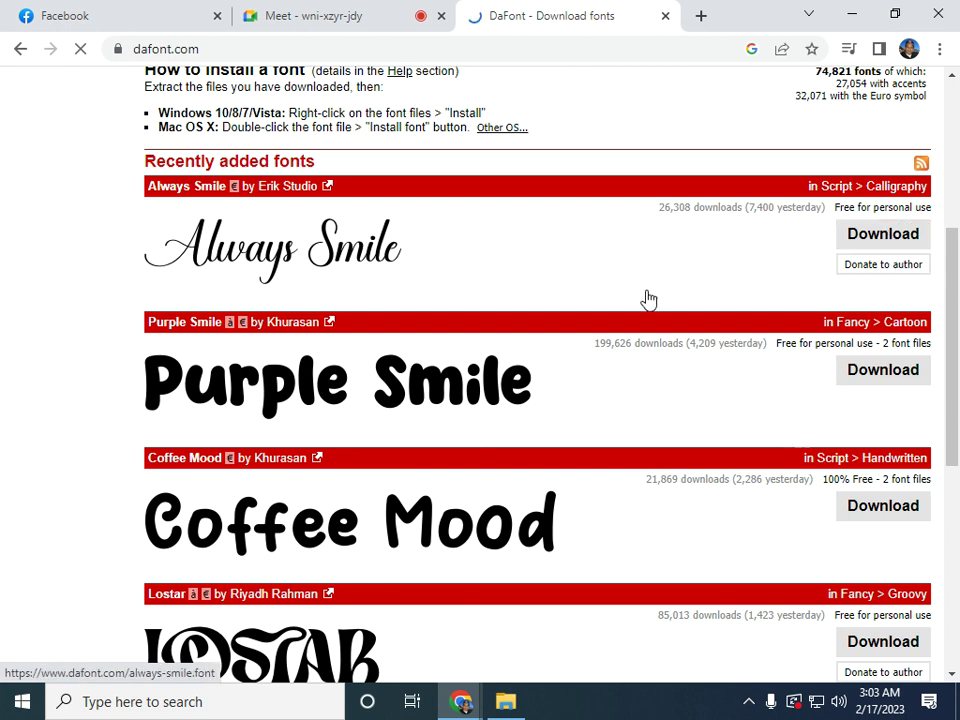
{"action": "scroll", "coordinate": [648, 300], "scroll_direction": "up", "scroll_amount": 2}
{"action": "scroll", "coordinate": [648, 300], "scroll_direction": "up", "scroll_amount": 2}
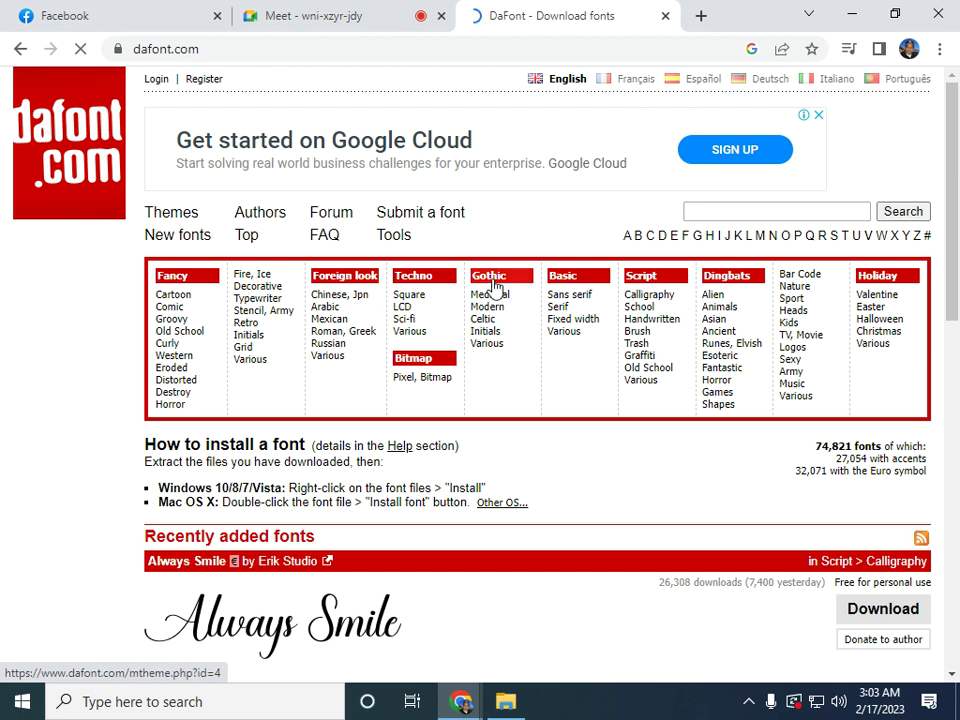
Step: Browse the Script > Brush fonts category on DaFont and download the Romantic Story font
{"action": "left_click", "coordinate": [640, 337]}
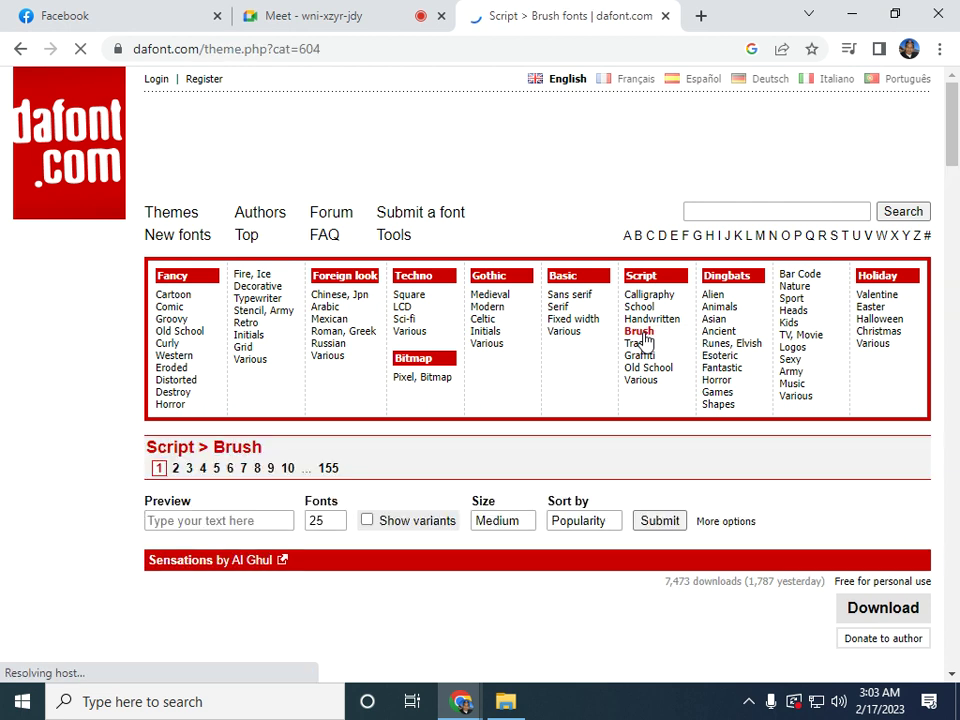
{"action": "scroll", "coordinate": [514, 521], "scroll_direction": "down", "scroll_amount": 3}
{"action": "scroll", "coordinate": [396, 506], "scroll_direction": "down", "scroll_amount": 5}
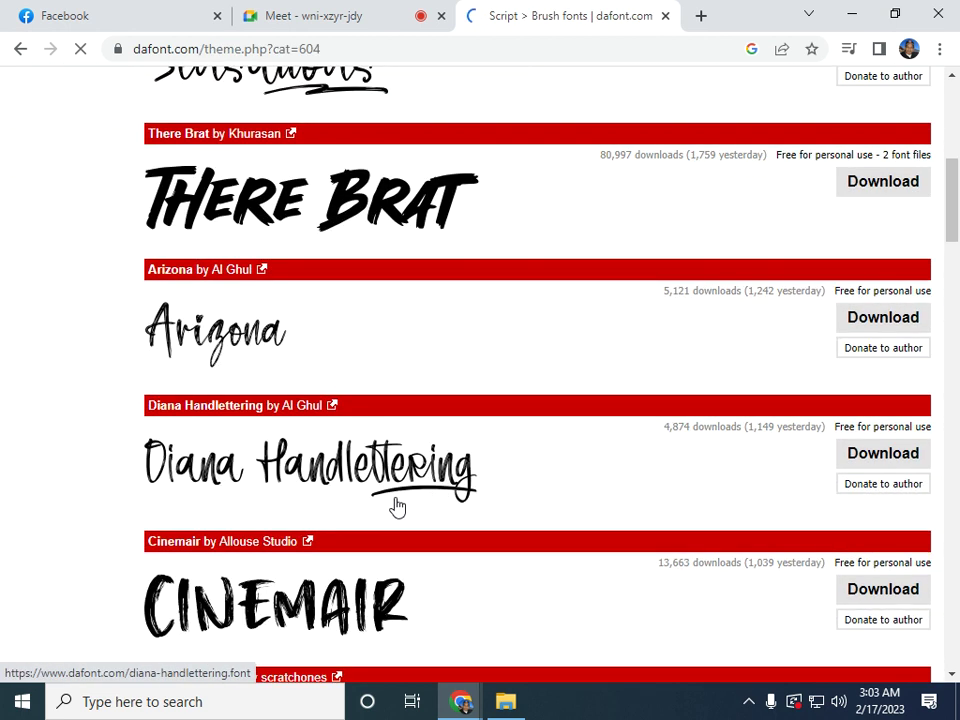
{"action": "scroll", "coordinate": [396, 522], "scroll_direction": "down", "scroll_amount": 1}
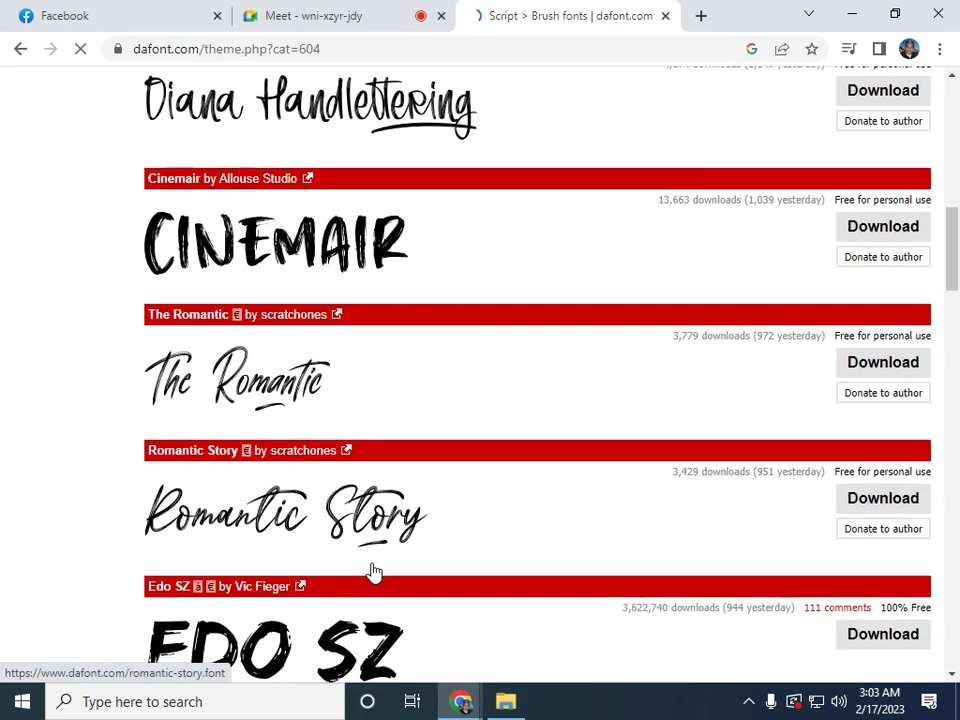
{"action": "scroll", "coordinate": [356, 531], "scroll_direction": "down", "scroll_amount": 2}
{"action": "scroll", "coordinate": [349, 530], "scroll_direction": "down", "scroll_amount": 1}
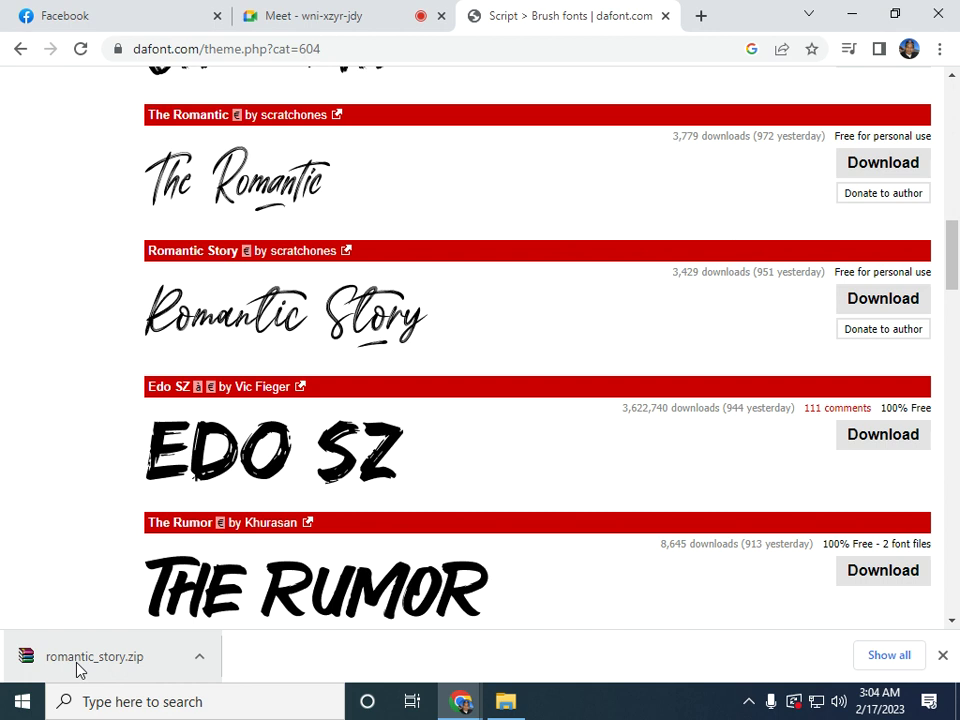
Step: Switch to the FONT COLLECTION folder in File Explorer, preview the 20thbold font file and close the preview
{"action": "left_click", "coordinate": [505, 701]}
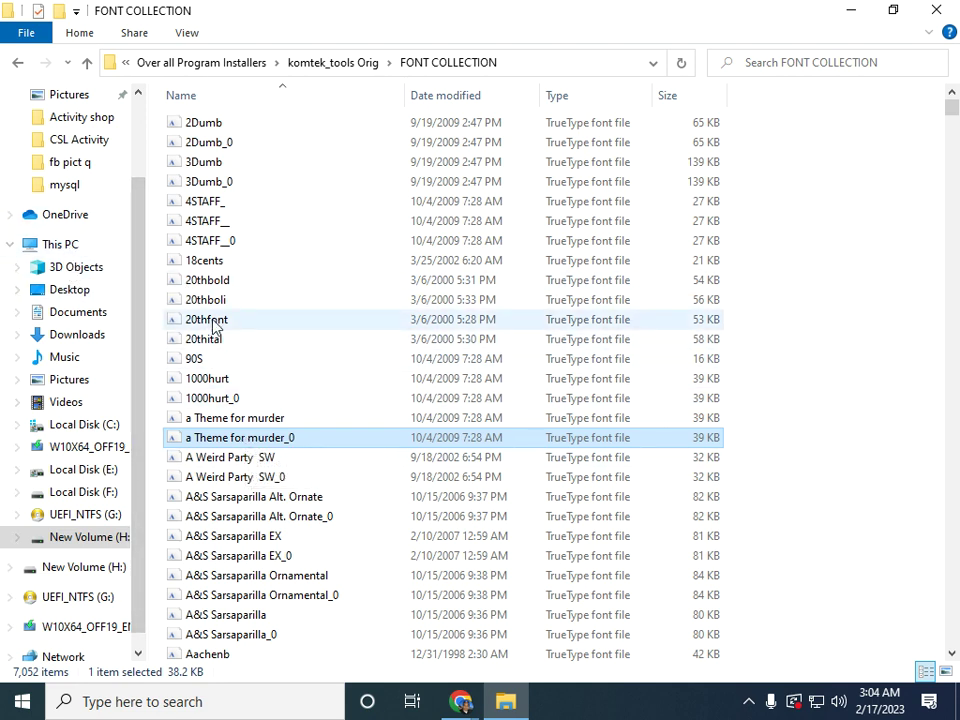
{"action": "double_click", "coordinate": [232, 288]}
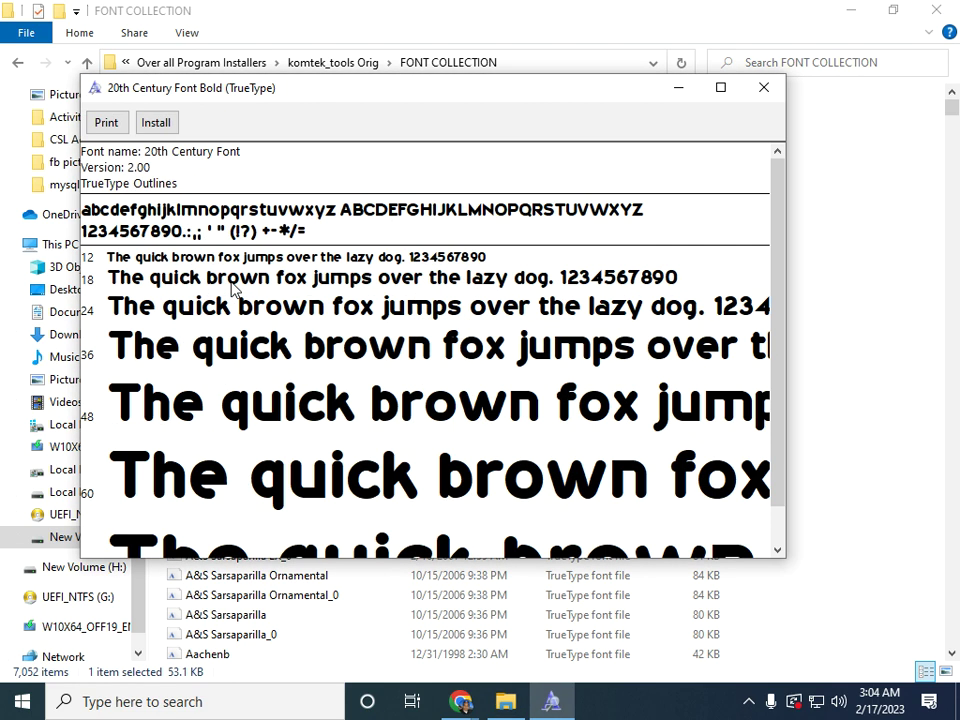
{"action": "left_click", "coordinate": [770, 99]}
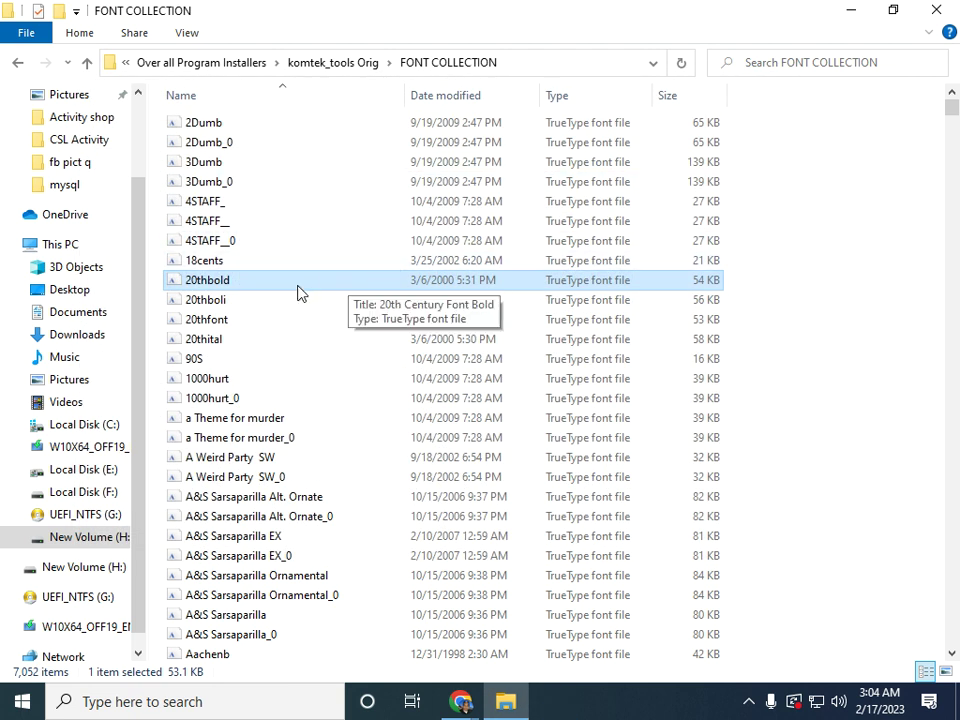
Step: Look through the FONT COLLECTION folder and select all of its font files
{"action": "left_click", "coordinate": [220, 244]}
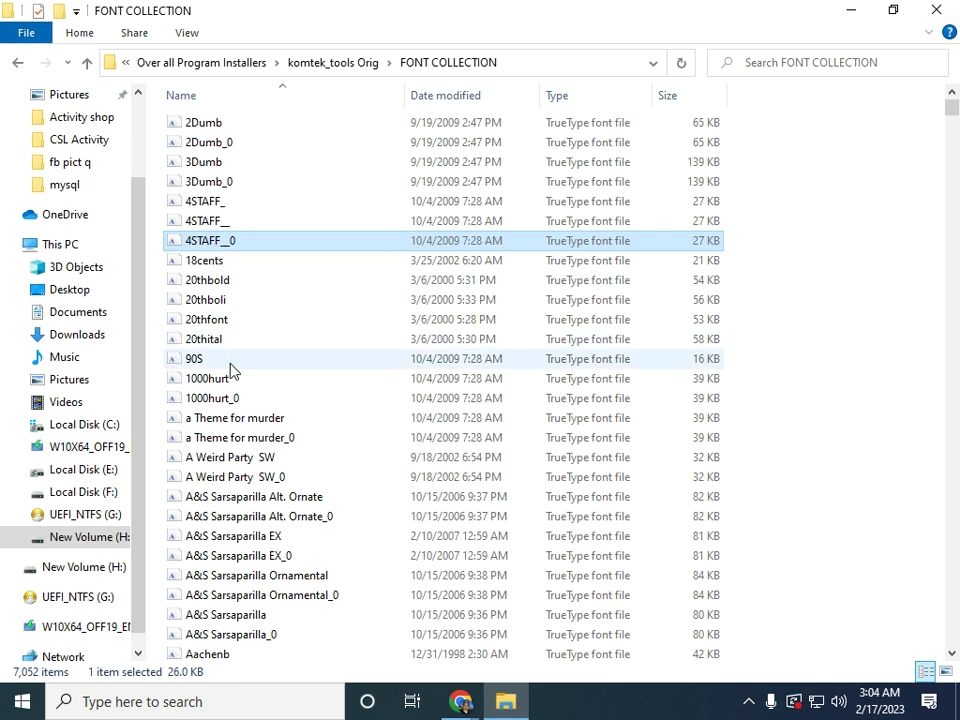
{"action": "scroll", "coordinate": [336, 600], "scroll_direction": "down", "scroll_amount": 5}
{"action": "scroll", "coordinate": [336, 600], "scroll_direction": "down", "scroll_amount": 1}
{"action": "scroll", "coordinate": [336, 600], "scroll_direction": "up", "scroll_amount": 6}
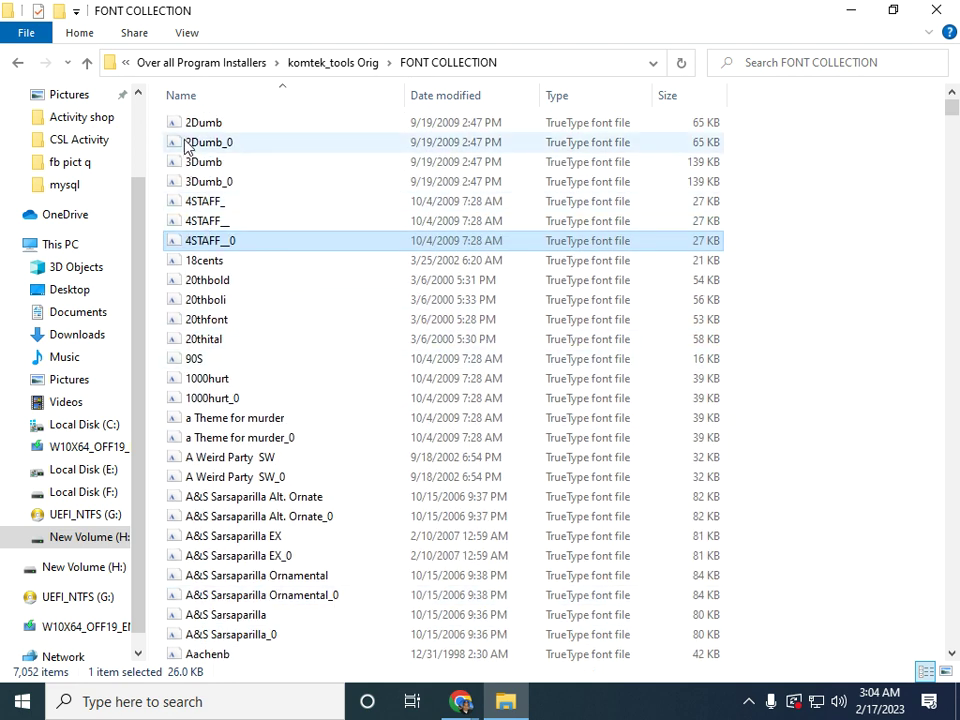
{"action": "key", "text": "ctrl+a"}
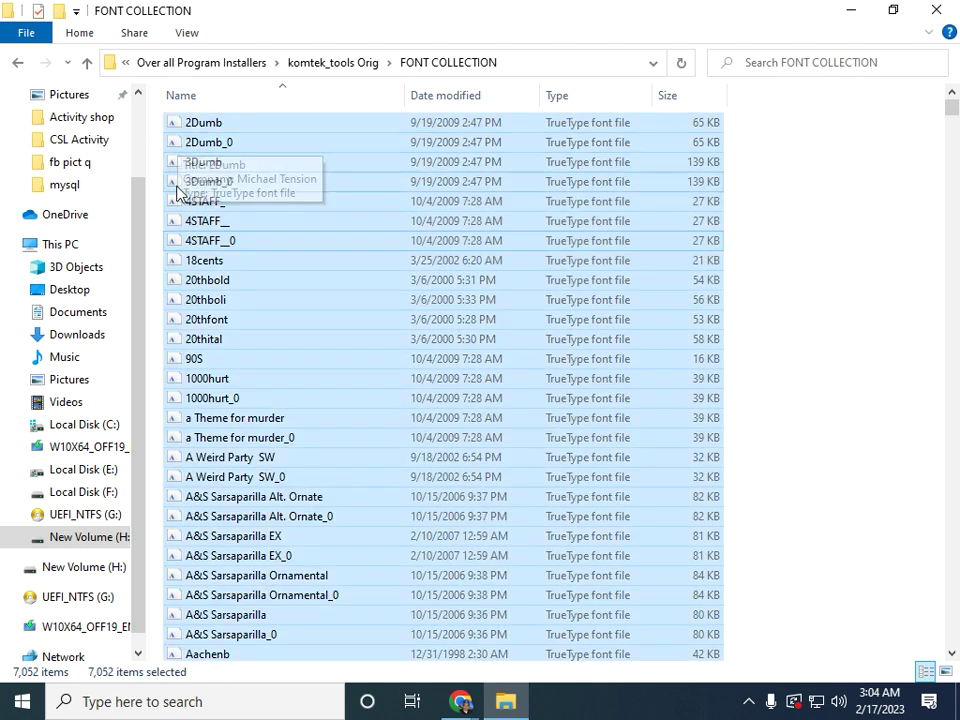
{"action": "right_click", "coordinate": [306, 246]}
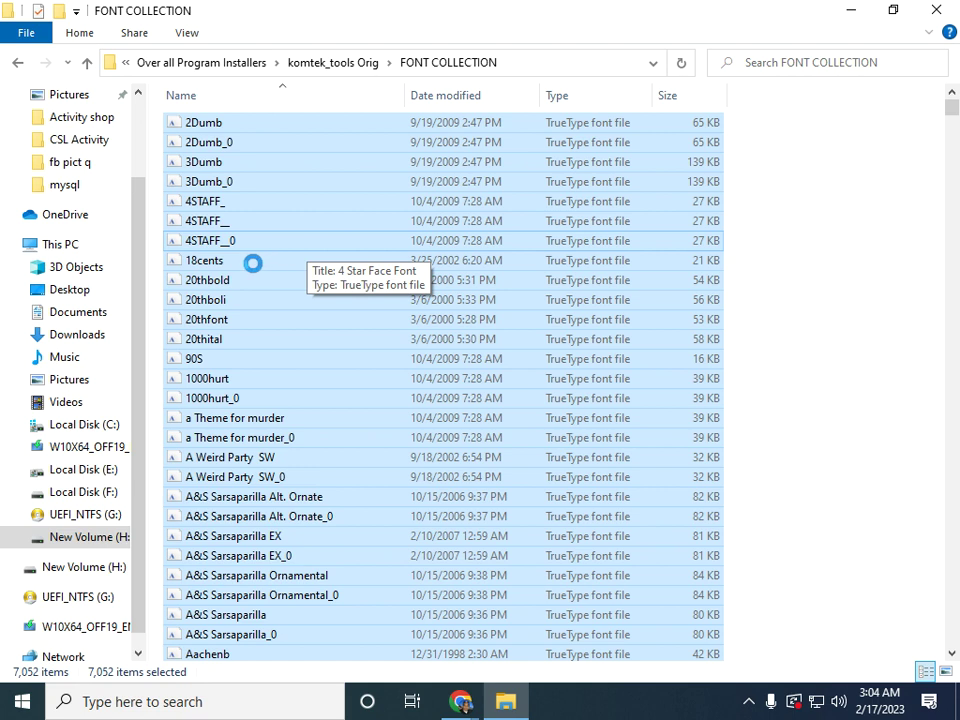
Step: Open the Fonts folder inside Windows on Local Disk (C:) and look through the installed fonts
{"action": "left_click", "coordinate": [100, 428]}
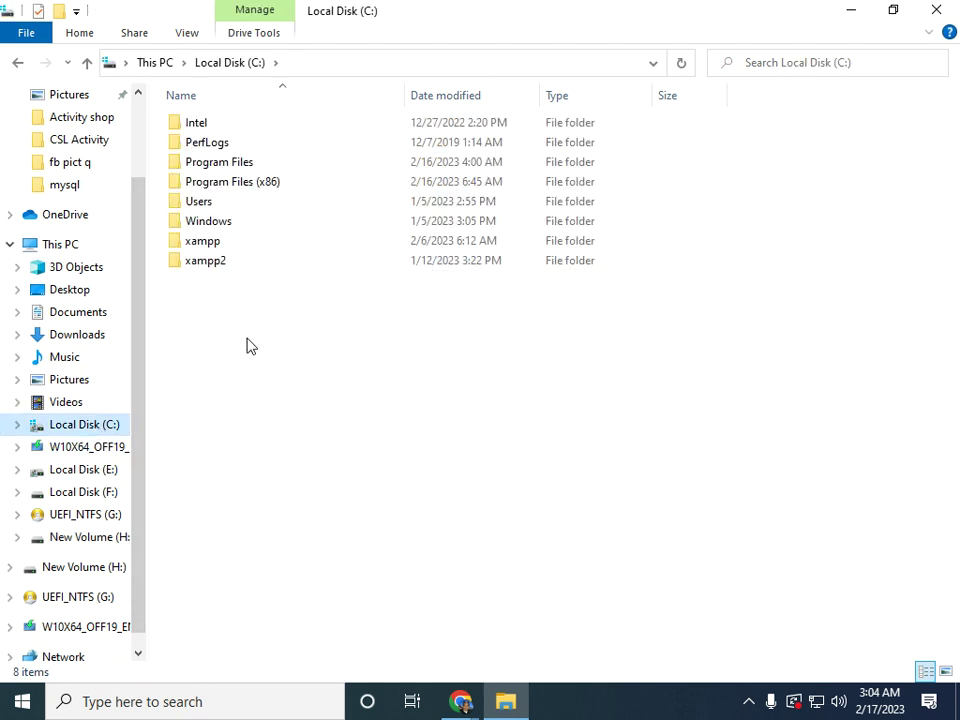
{"action": "double_click", "coordinate": [223, 229]}
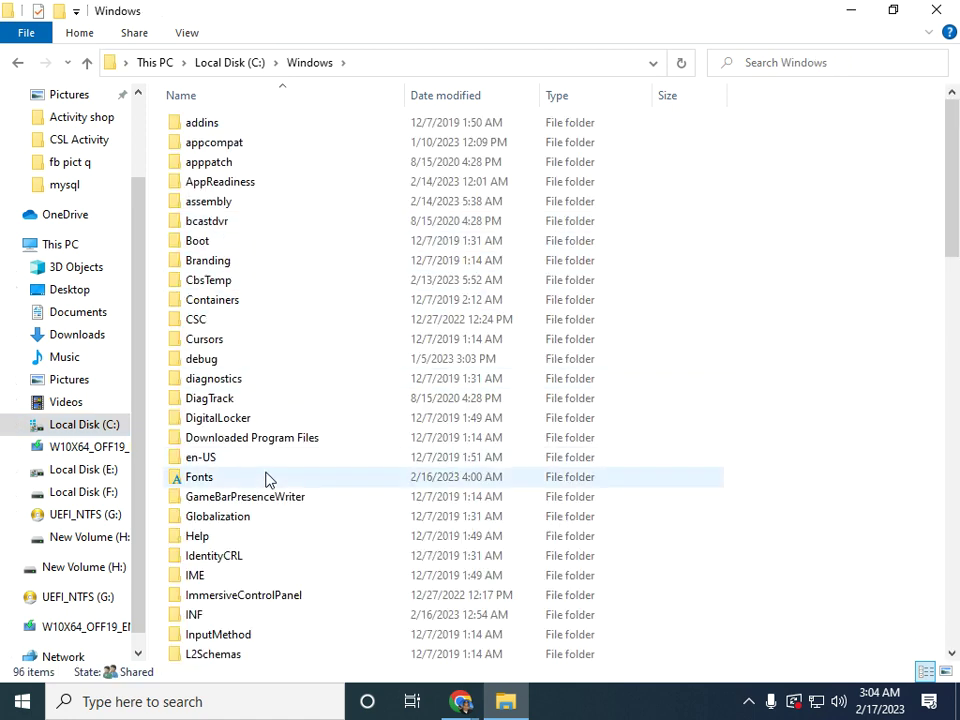
{"action": "left_click", "coordinate": [238, 483]}
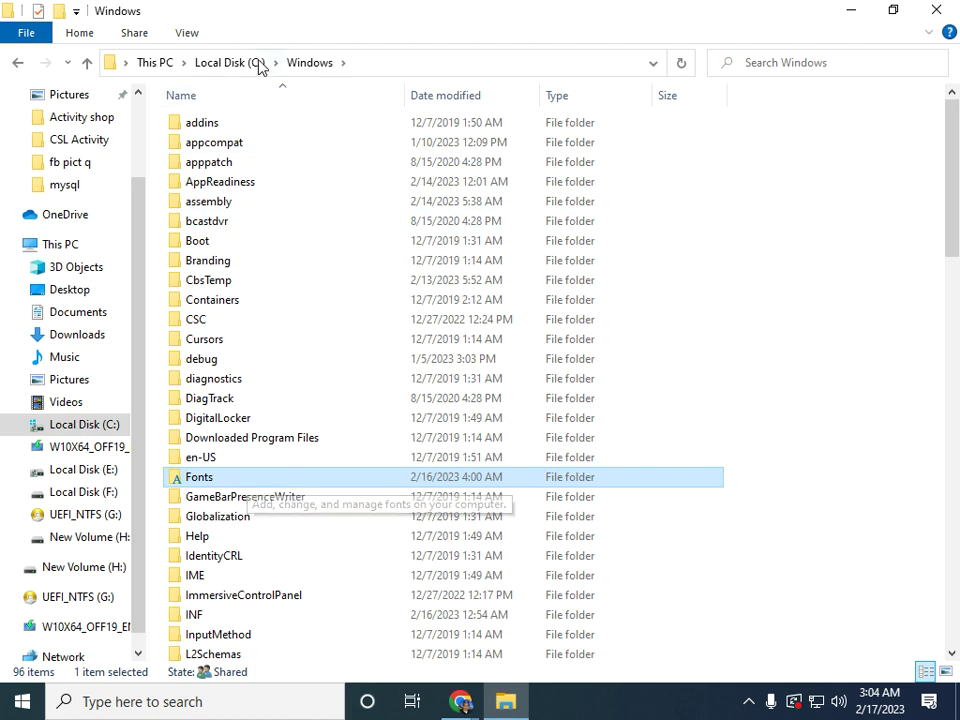
{"action": "double_click", "coordinate": [268, 487]}
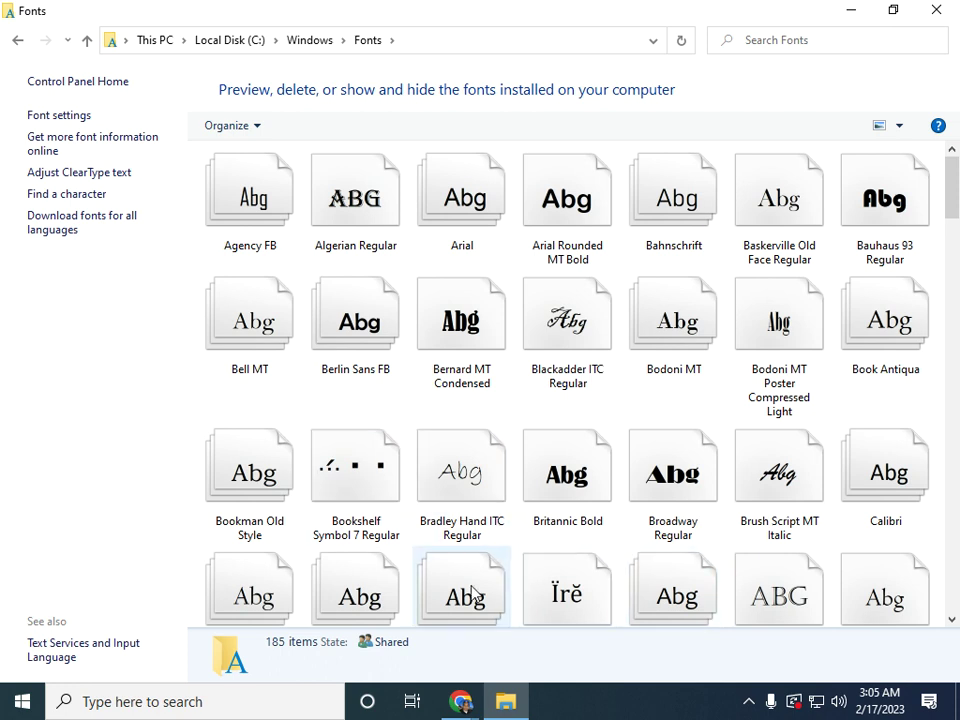
{"action": "scroll", "coordinate": [452, 572], "scroll_direction": "down", "scroll_amount": 2}
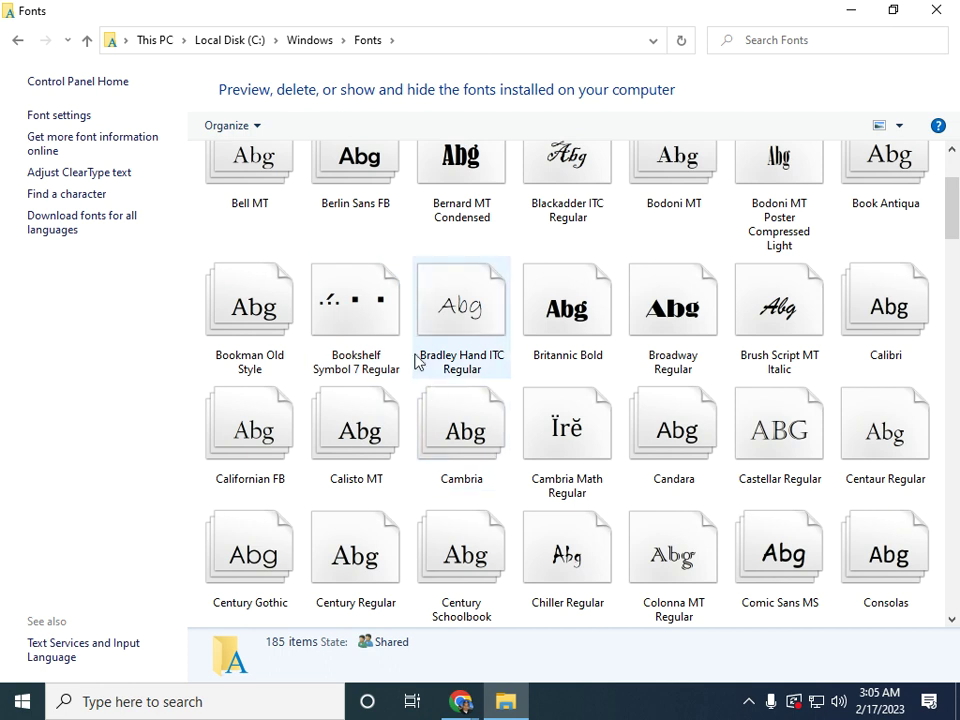
{"action": "scroll", "coordinate": [375, 235], "scroll_direction": "up", "scroll_amount": 3}
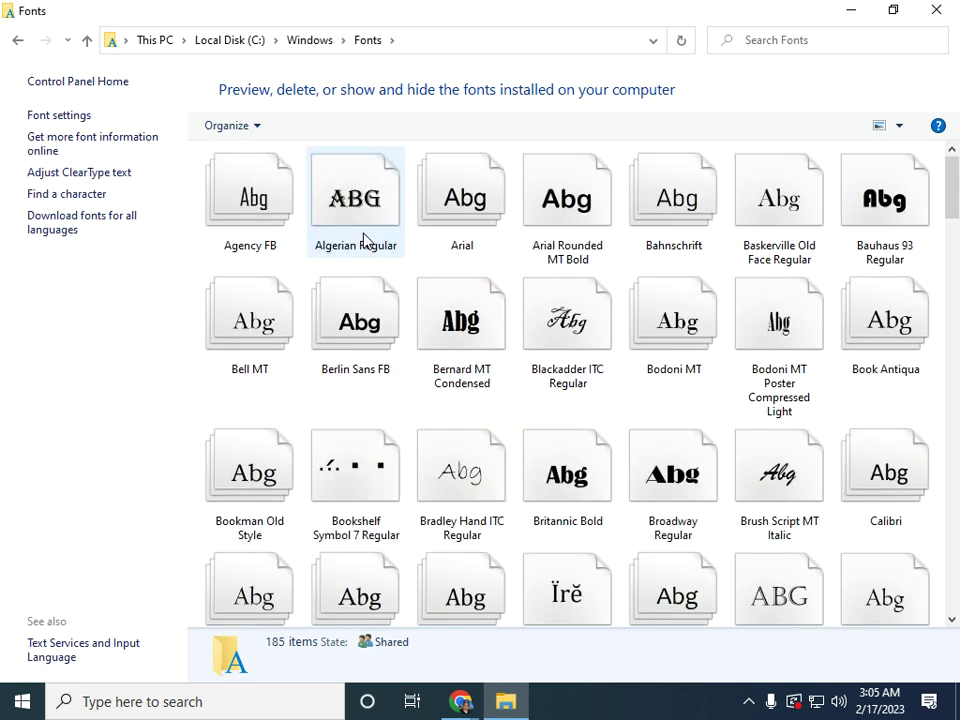
Step: Leave the Windows Fonts folder and return to the This PC overview in File Explorer
{"action": "left_click", "coordinate": [17, 41]}
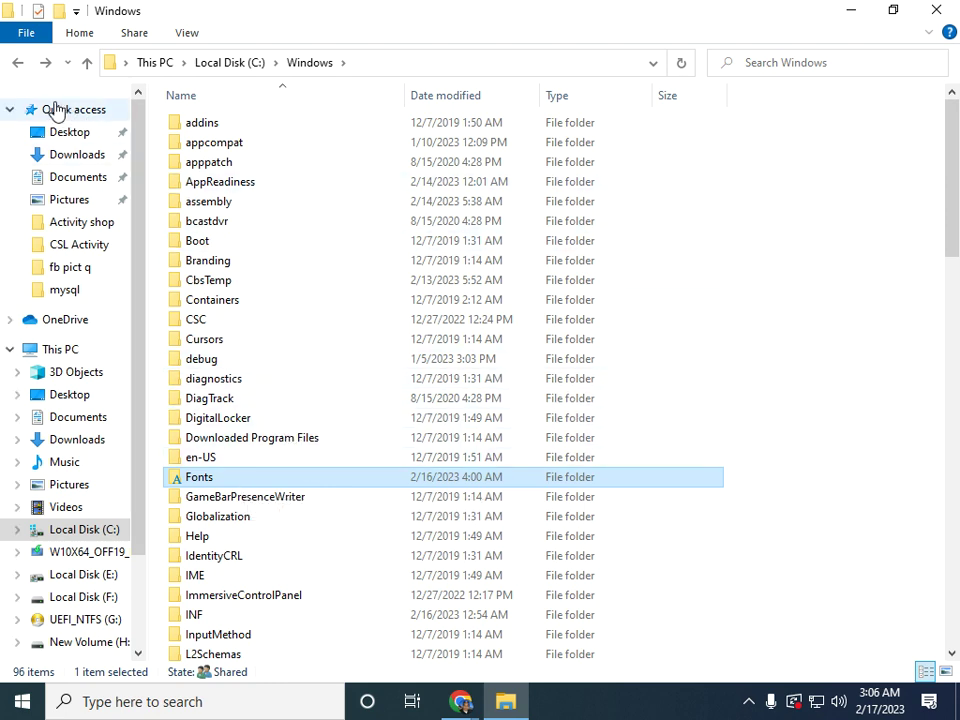
{"action": "left_click", "coordinate": [16, 63]}
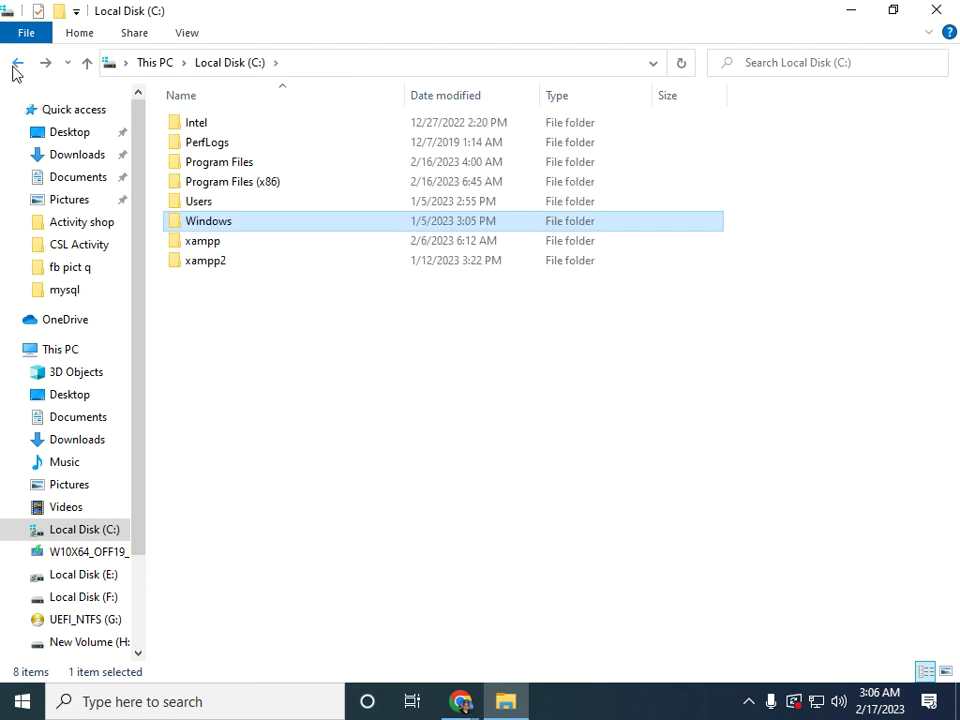
{"action": "left_click", "coordinate": [94, 359]}
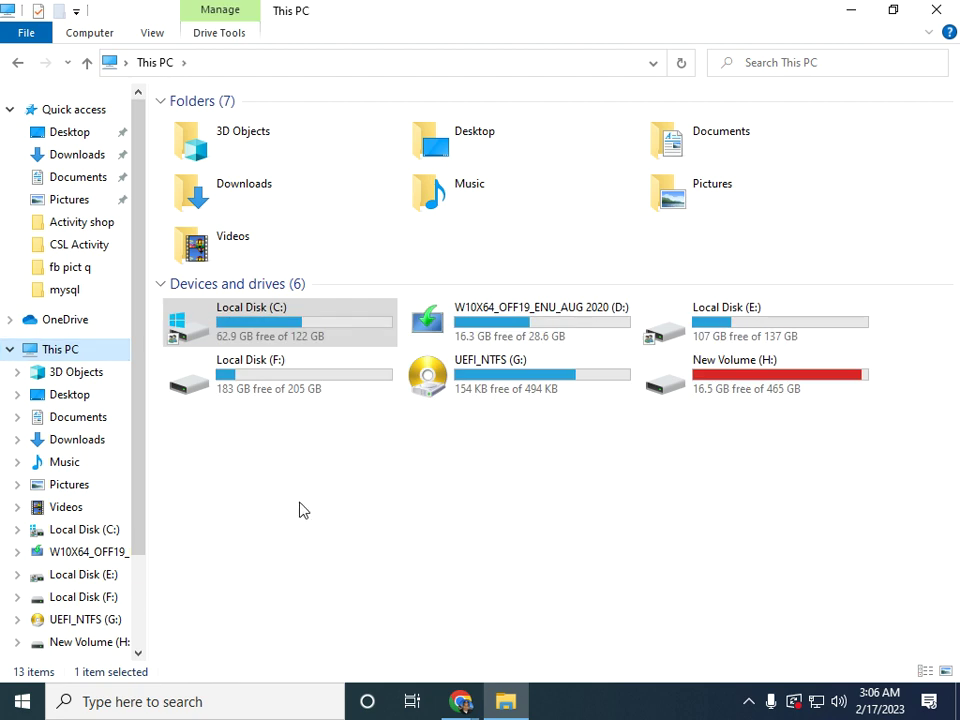
{"action": "left_click", "coordinate": [463, 703]}
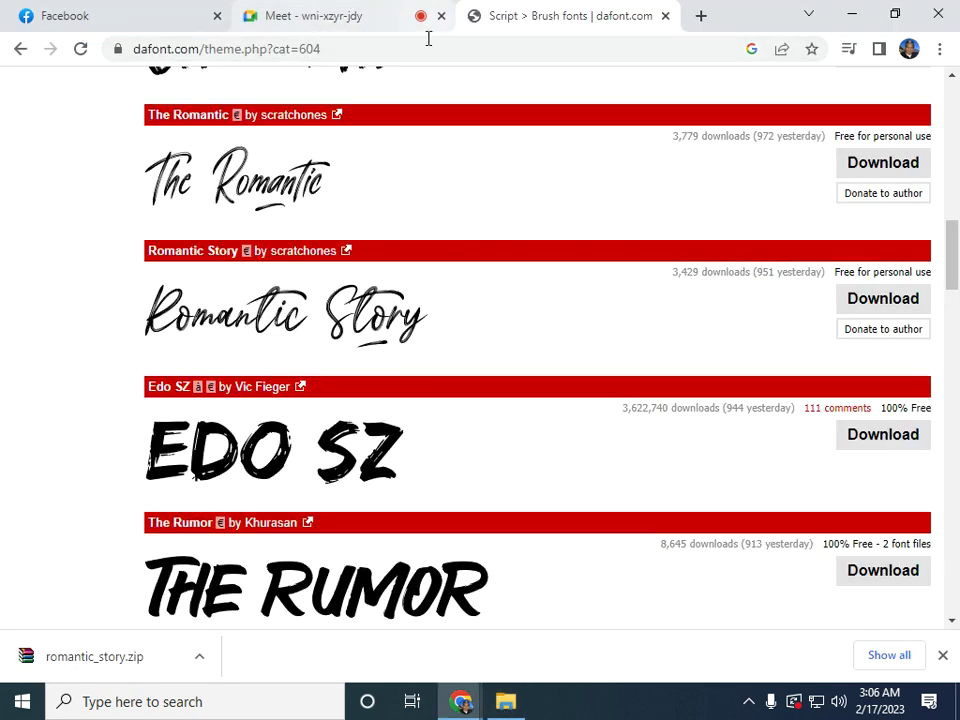
{"action": "left_click", "coordinate": [505, 702]}
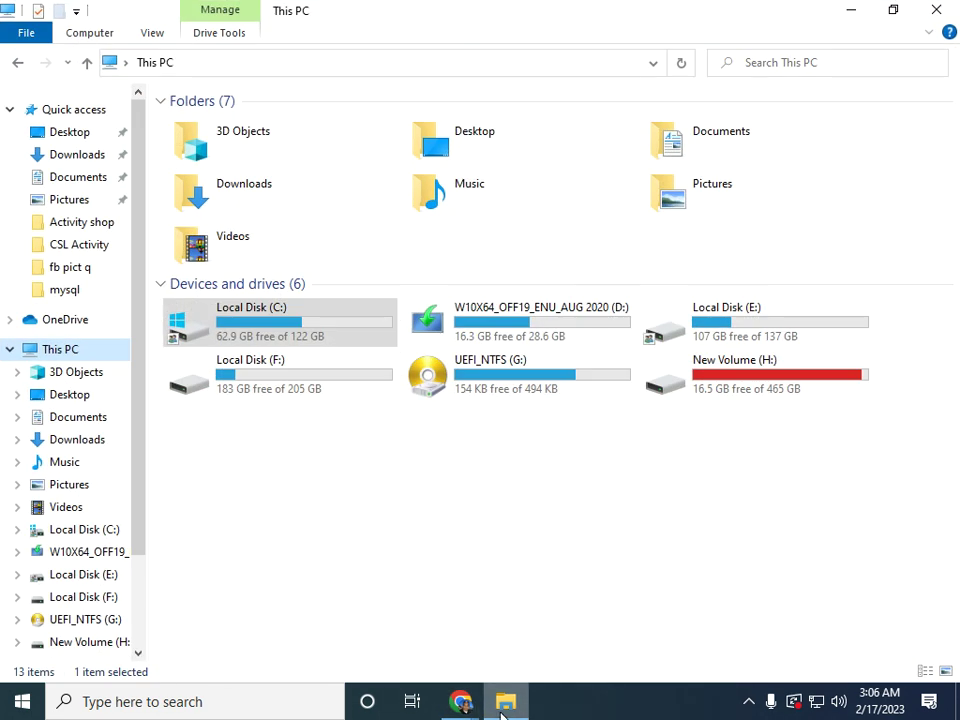
Step: Open the komtek_tools Orig folder inside Over all Program Installers on New Volume (H:)
{"action": "double_click", "coordinate": [705, 390]}
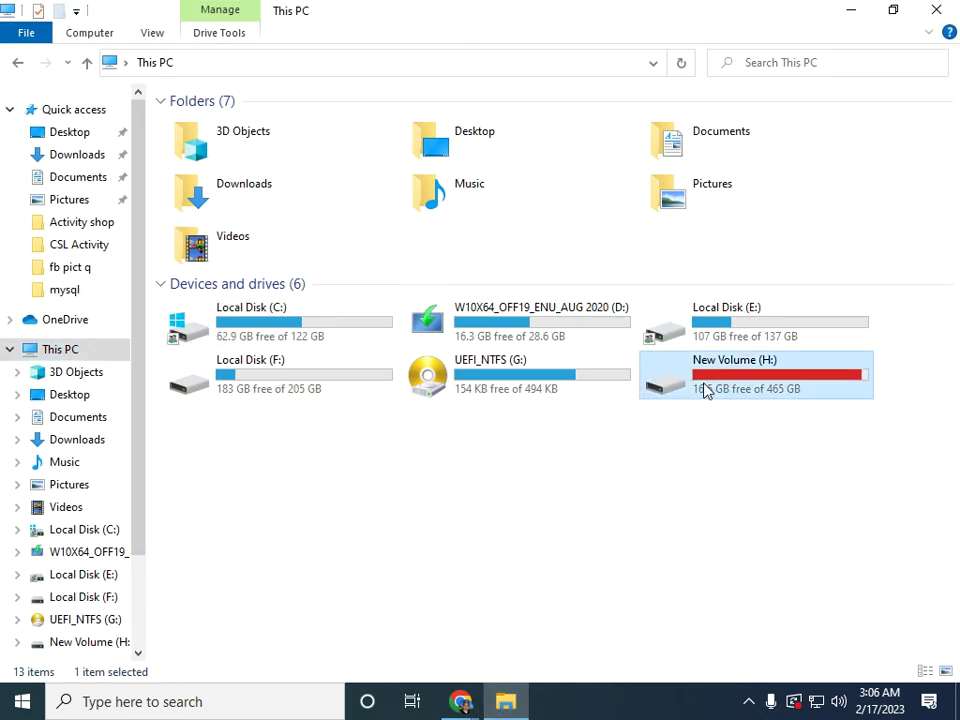
{"action": "double_click", "coordinate": [270, 362]}
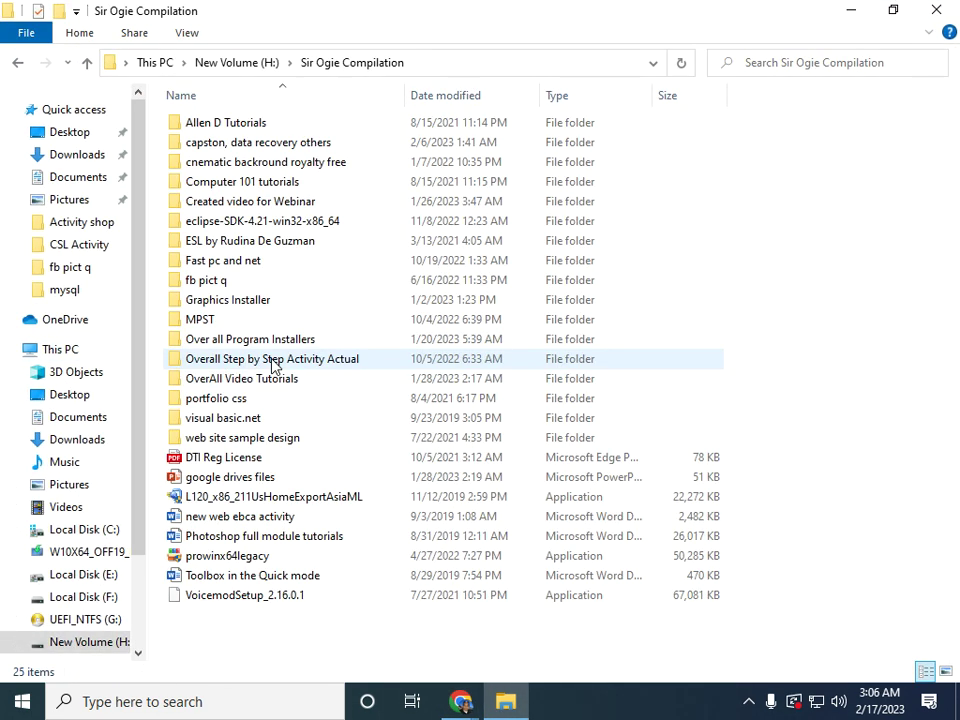
{"action": "double_click", "coordinate": [256, 338]}
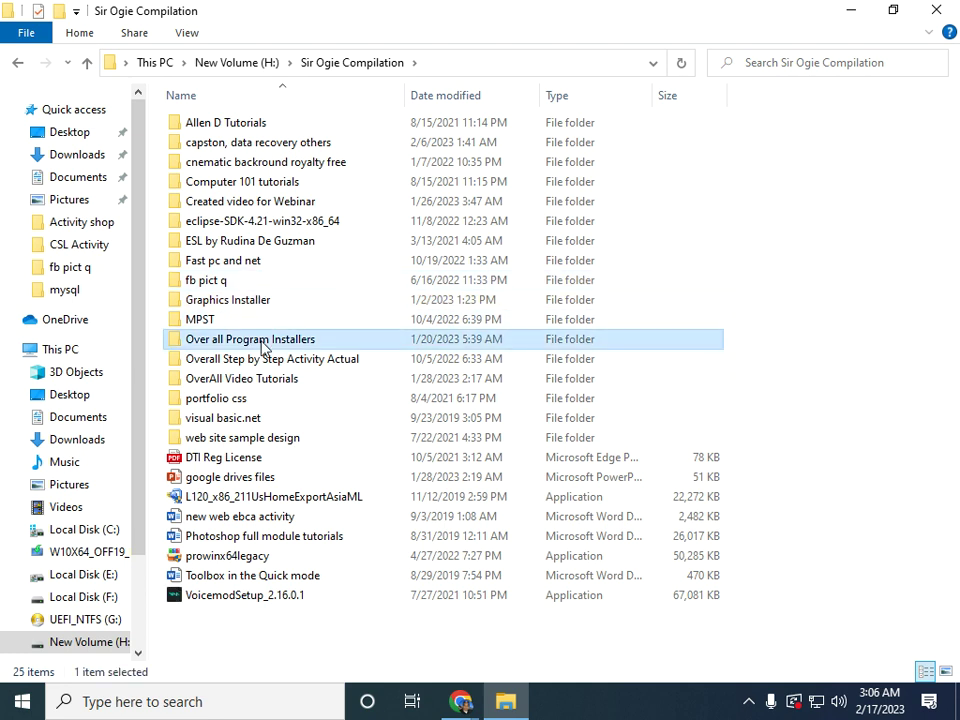
{"action": "double_click", "coordinate": [261, 241]}
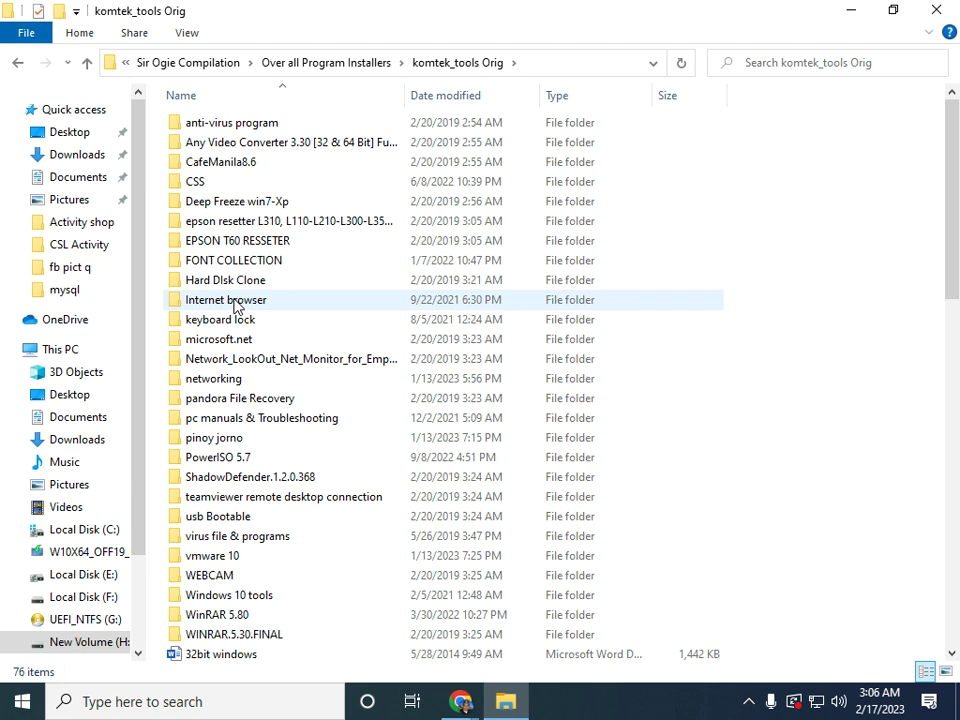
Step: Open the Hard DIsk Clone folder and try to run its hdclone-cl application
{"action": "double_click", "coordinate": [252, 282]}
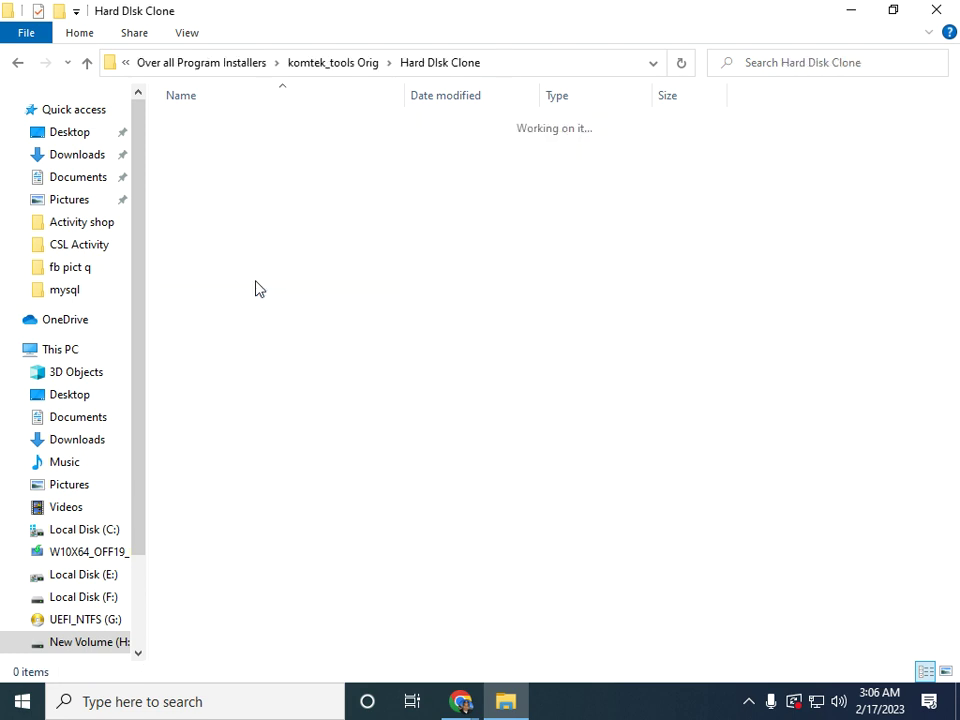
{"action": "left_click", "coordinate": [18, 64]}
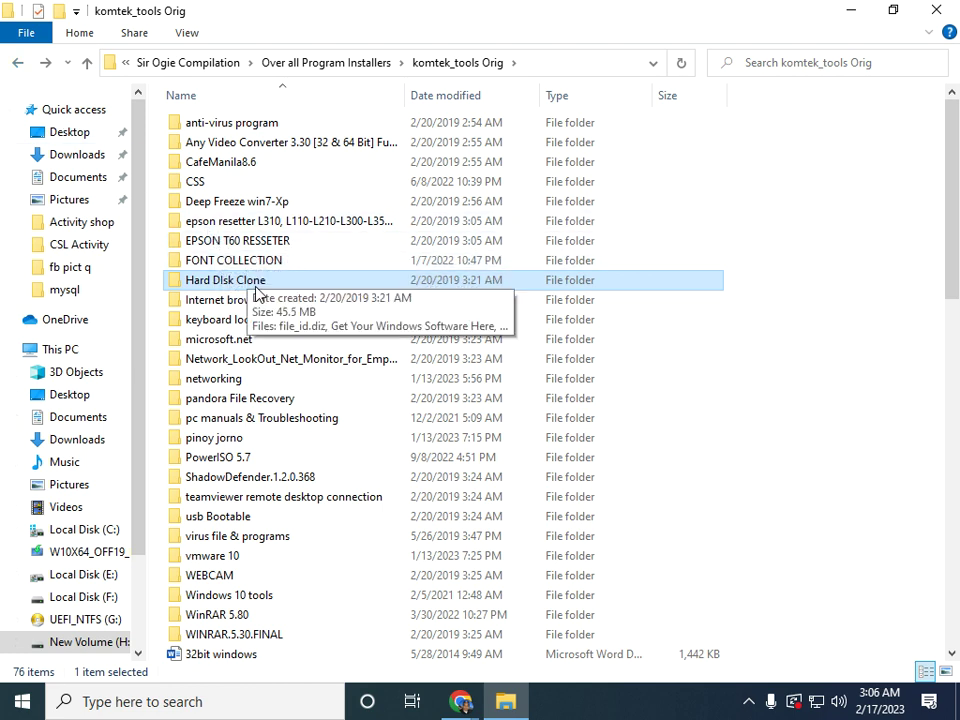
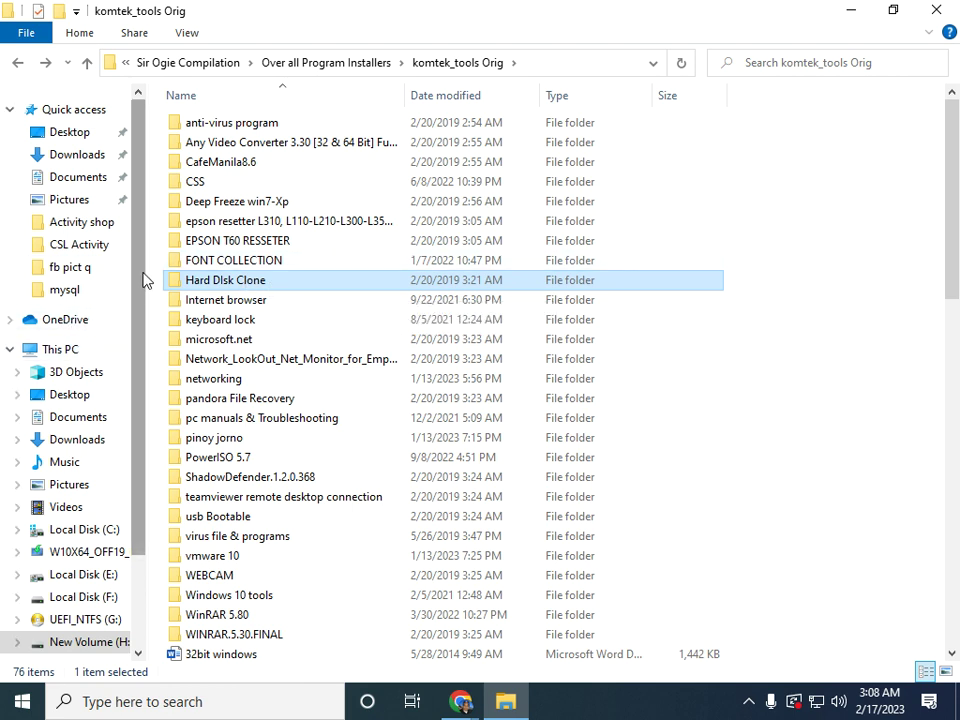
{"action": "double_click", "coordinate": [283, 290]}
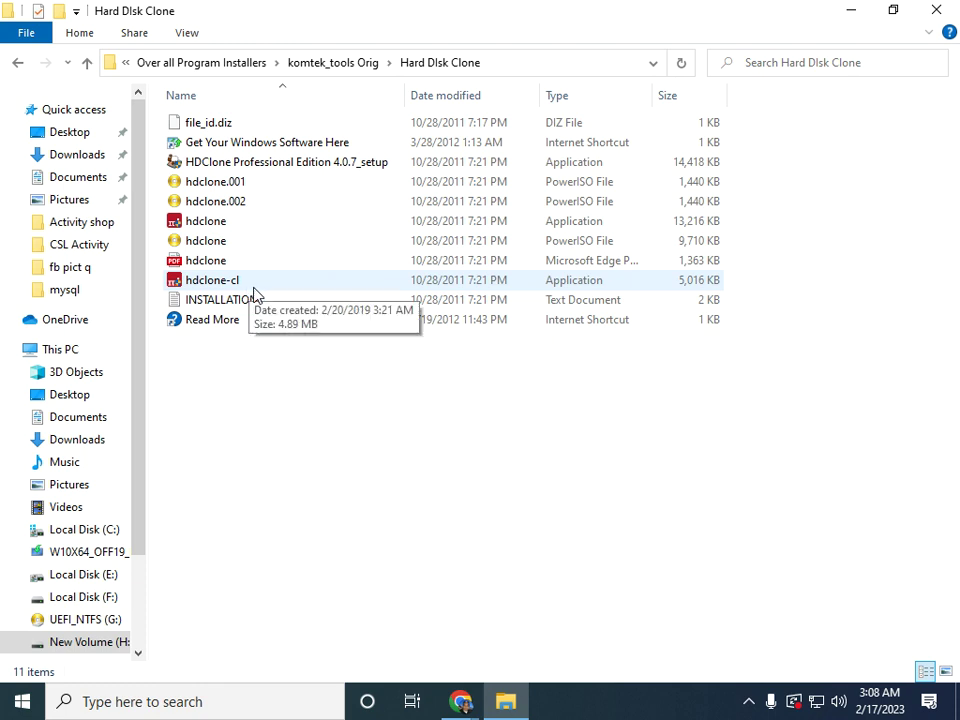
{"action": "left_click", "coordinate": [255, 290]}
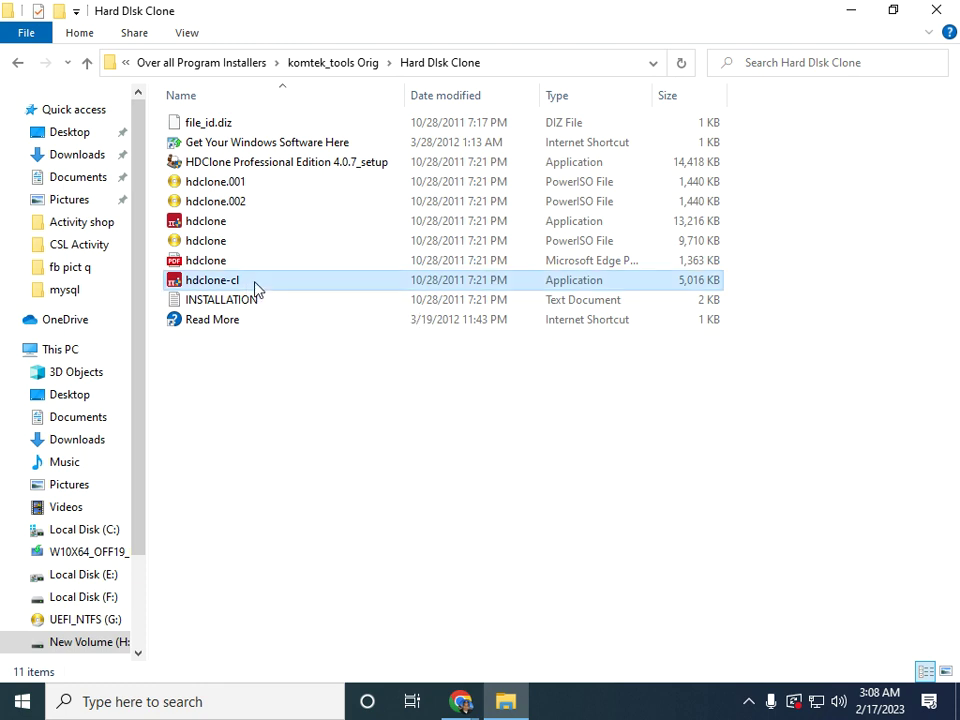
{"action": "double_click", "coordinate": [255, 288]}
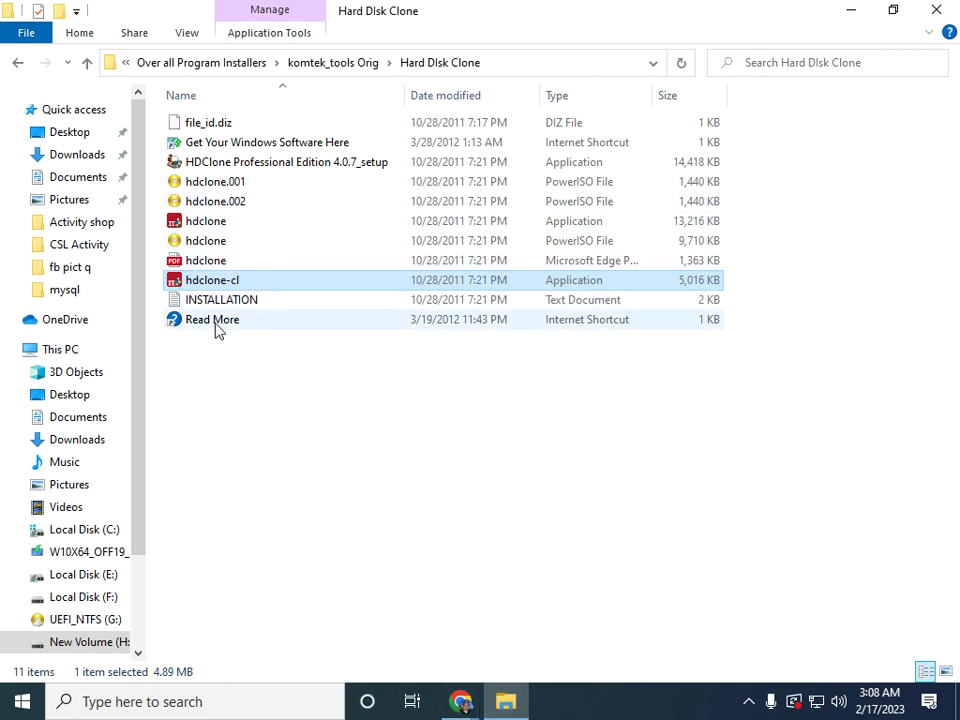
Step: Run the hdclone application and start HDClone directly instead of creating a bootable medium
{"action": "double_click", "coordinate": [215, 224]}
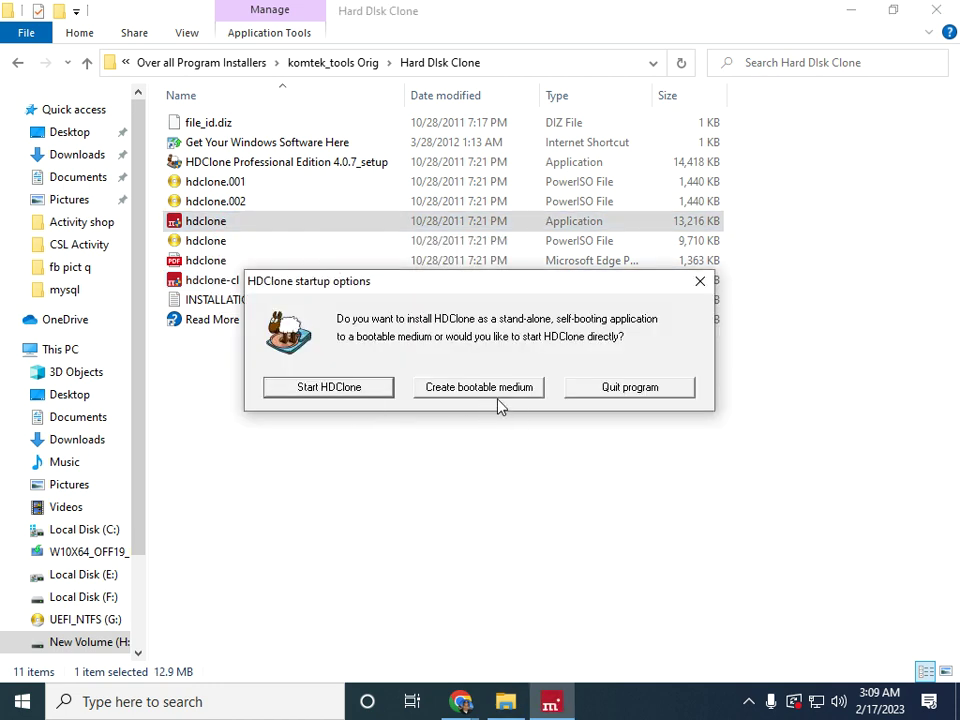
{"action": "left_click", "coordinate": [348, 399]}
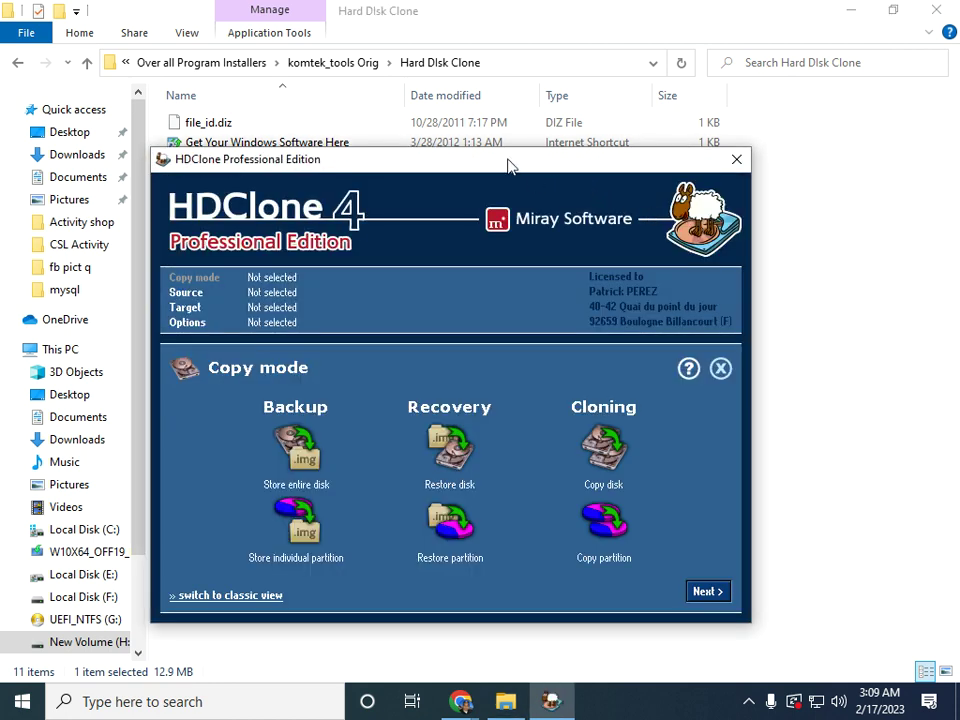
{"action": "left_click_drag", "start_coordinate": [508, 165], "coordinate": [526, 72]}
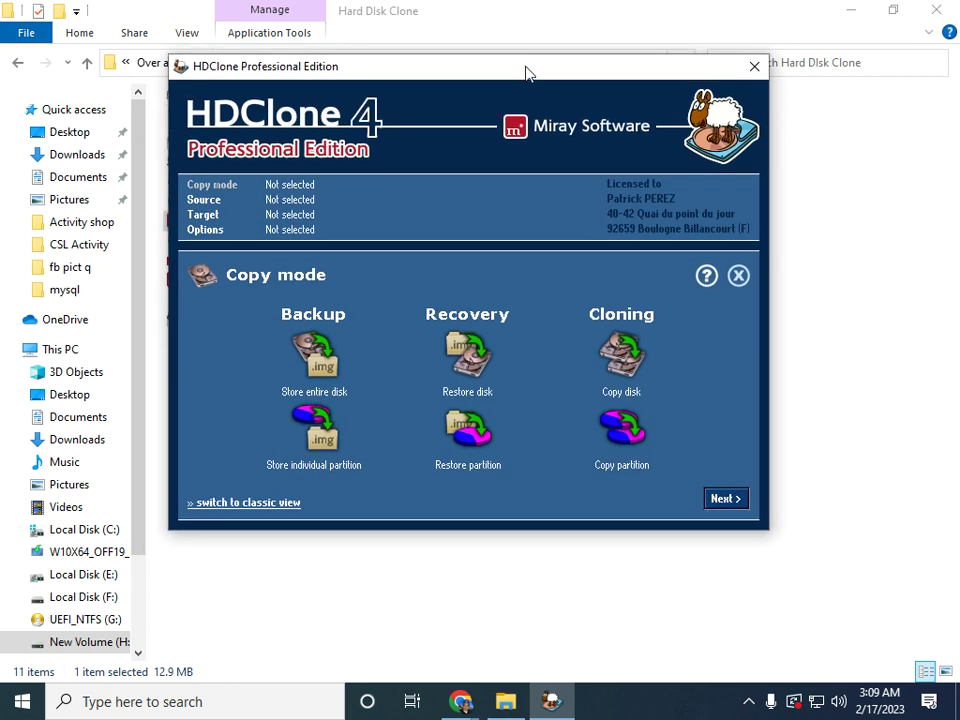
Step: Set up a disk copy with logical volumes shown, using ST500DM002-1SB10A as source drive and the Cruzer Blade USB drive as target
{"action": "left_click", "coordinate": [622, 355]}
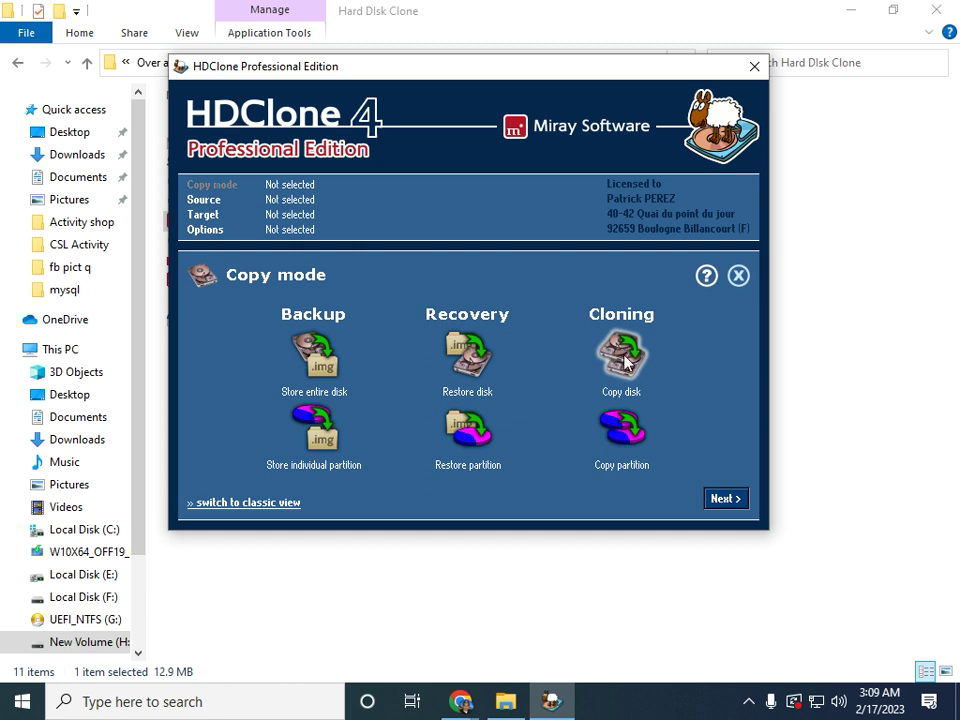
{"action": "left_click", "coordinate": [732, 505]}
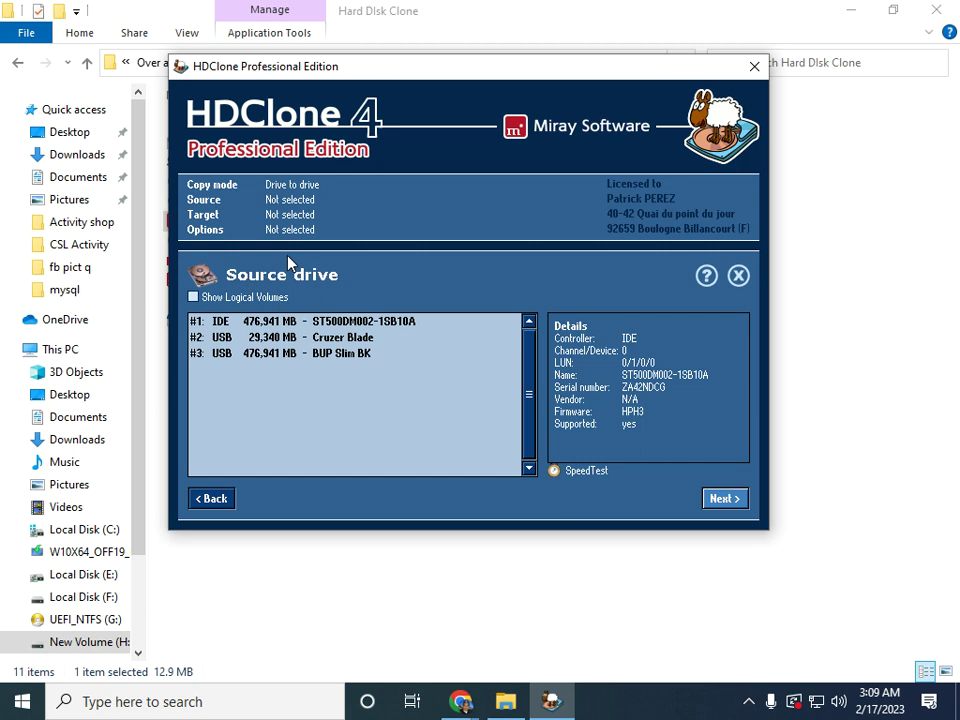
{"action": "left_click", "coordinate": [193, 297]}
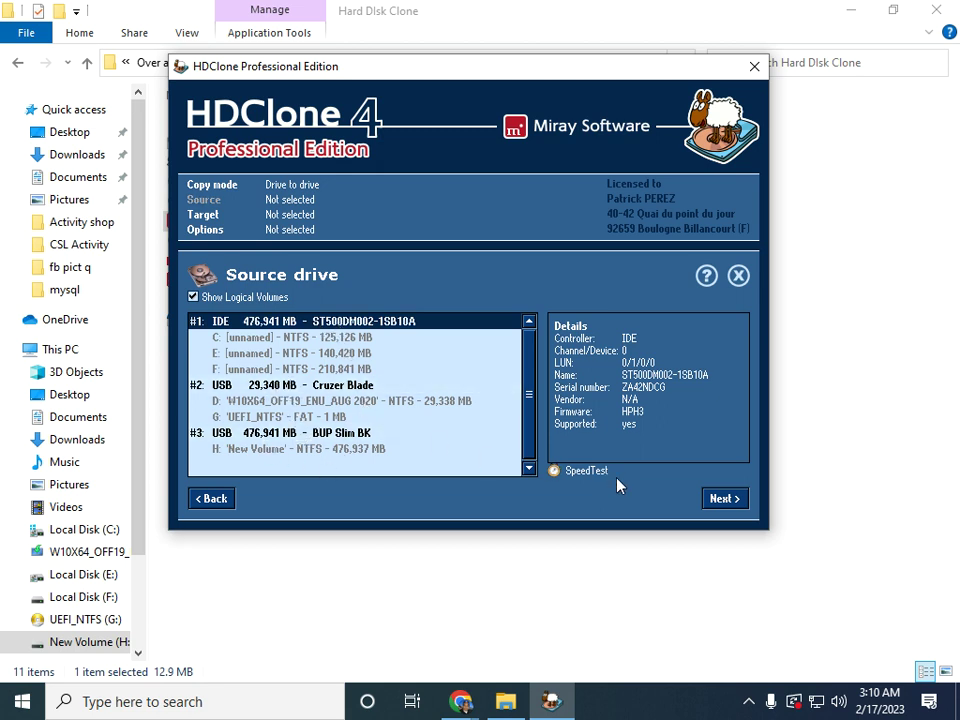
{"action": "left_click", "coordinate": [724, 498]}
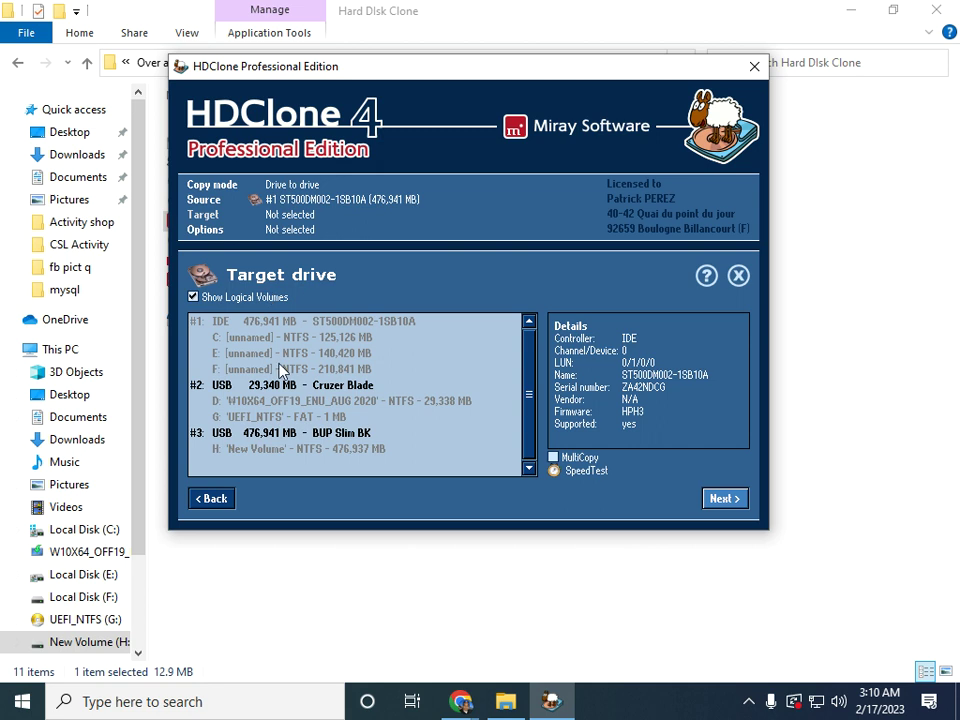
{"action": "left_click", "coordinate": [259, 390]}
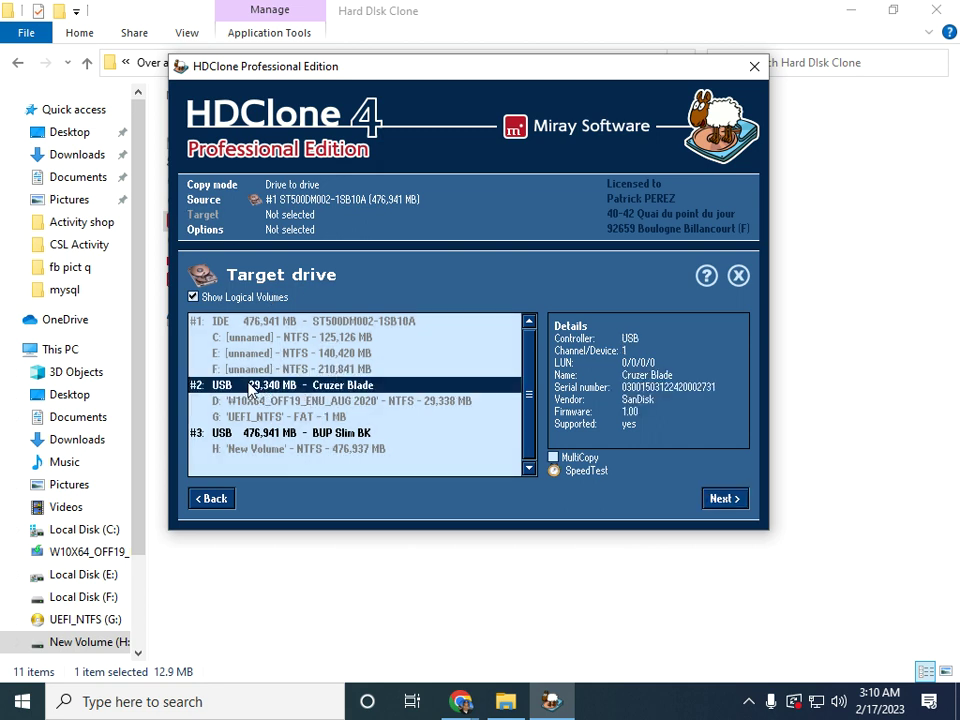
{"action": "left_click", "coordinate": [727, 503]}
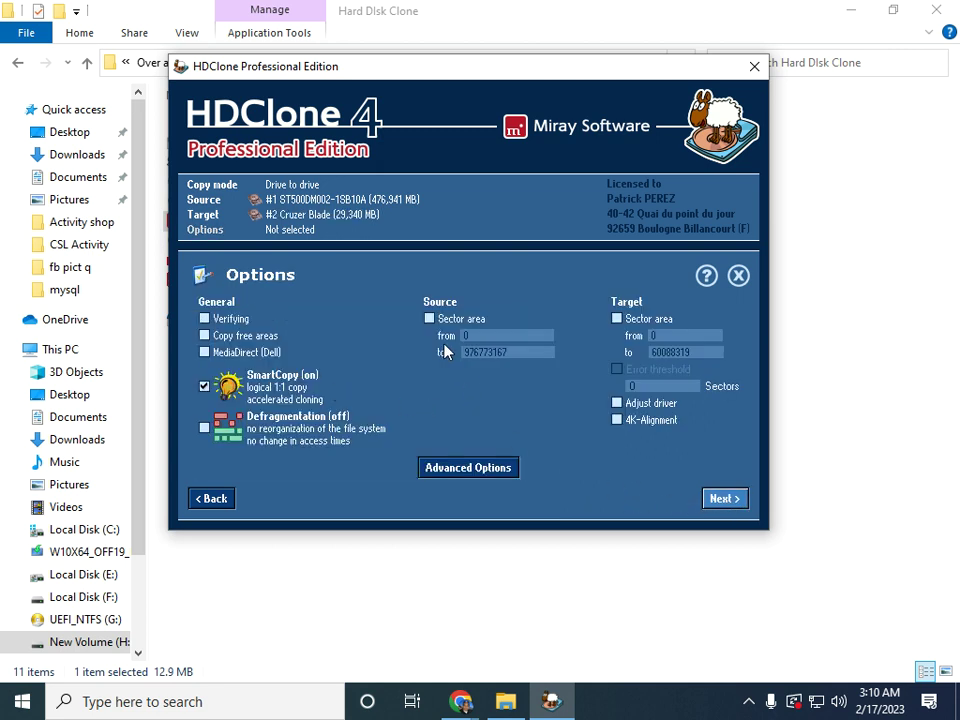
Step: Enable the source and target sector areas, review the advanced copy options, and proceed to the Copy data stage
{"action": "left_click", "coordinate": [429, 319]}
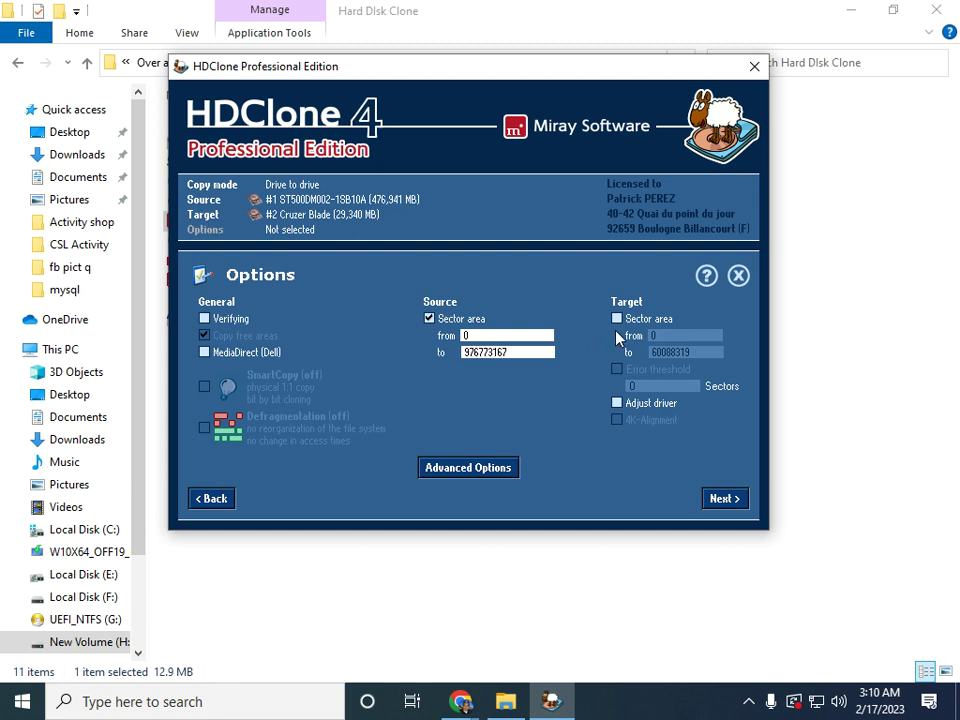
{"action": "left_click", "coordinate": [617, 319]}
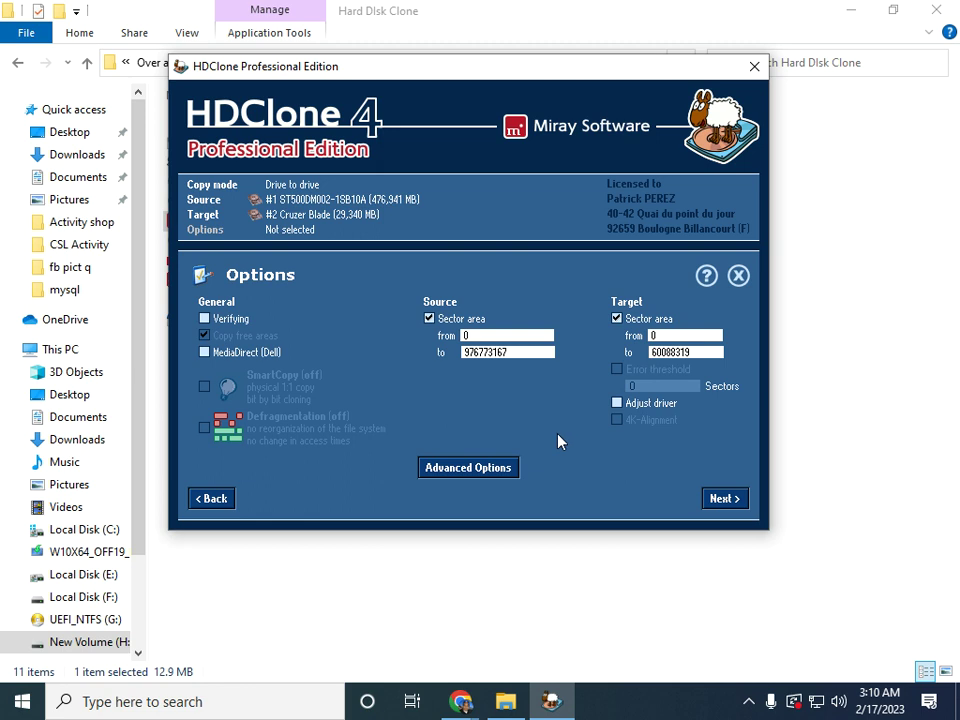
{"action": "left_click", "coordinate": [469, 472]}
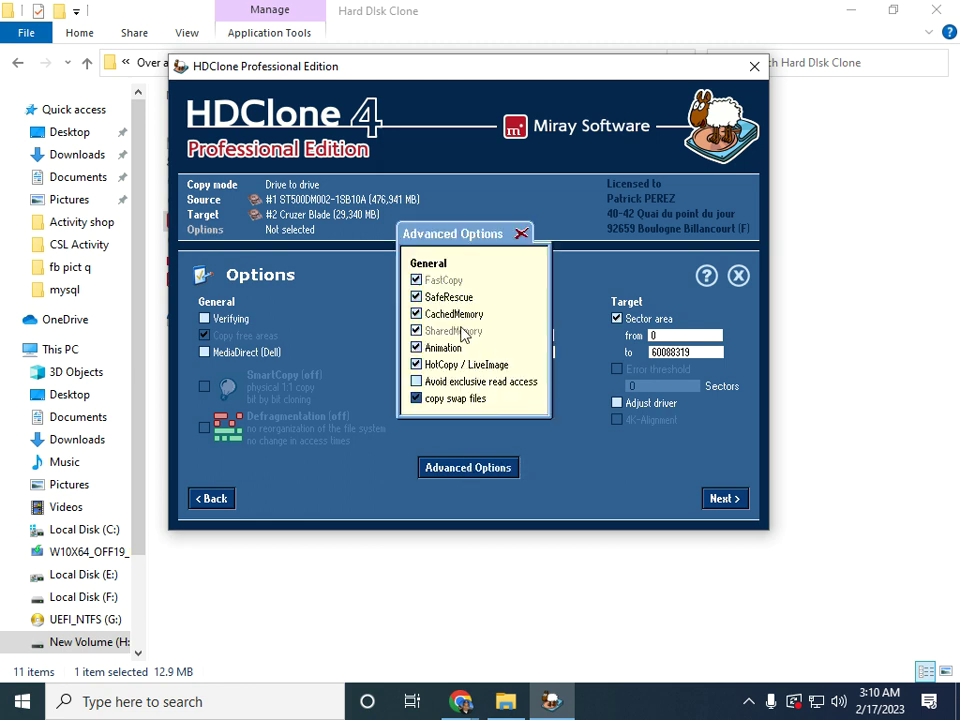
{"action": "left_click", "coordinate": [585, 456]}
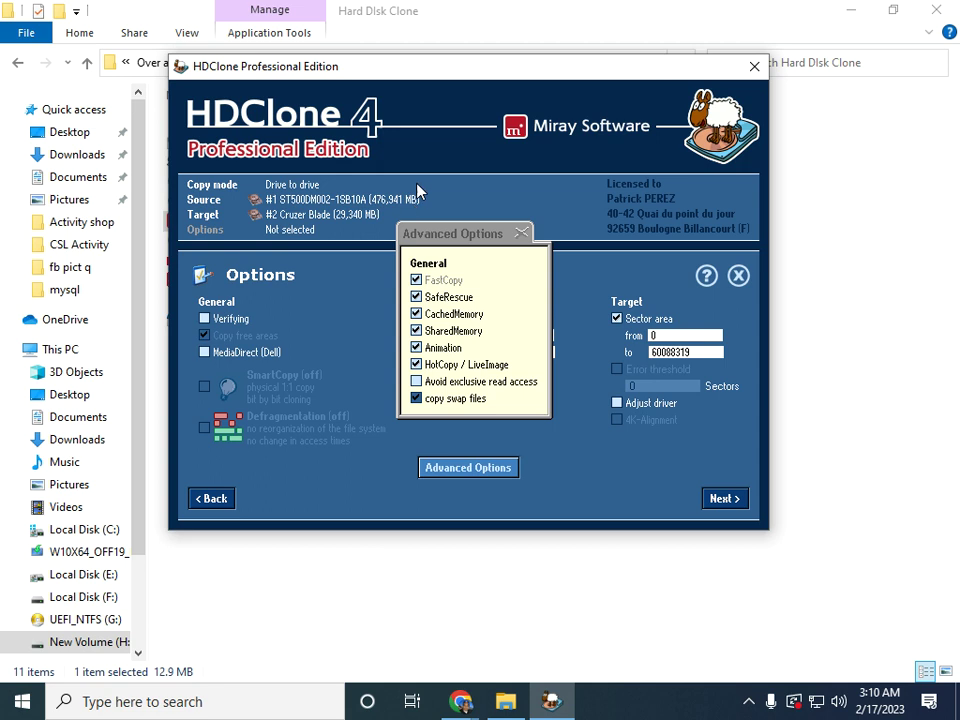
{"action": "left_click", "coordinate": [520, 236]}
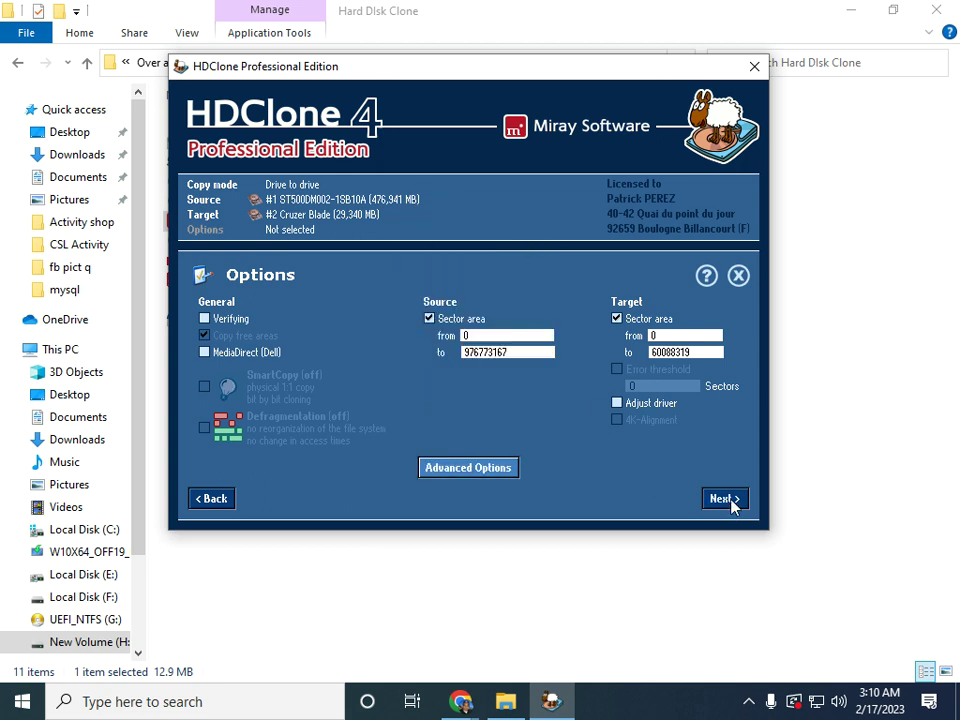
{"action": "left_click", "coordinate": [724, 499]}
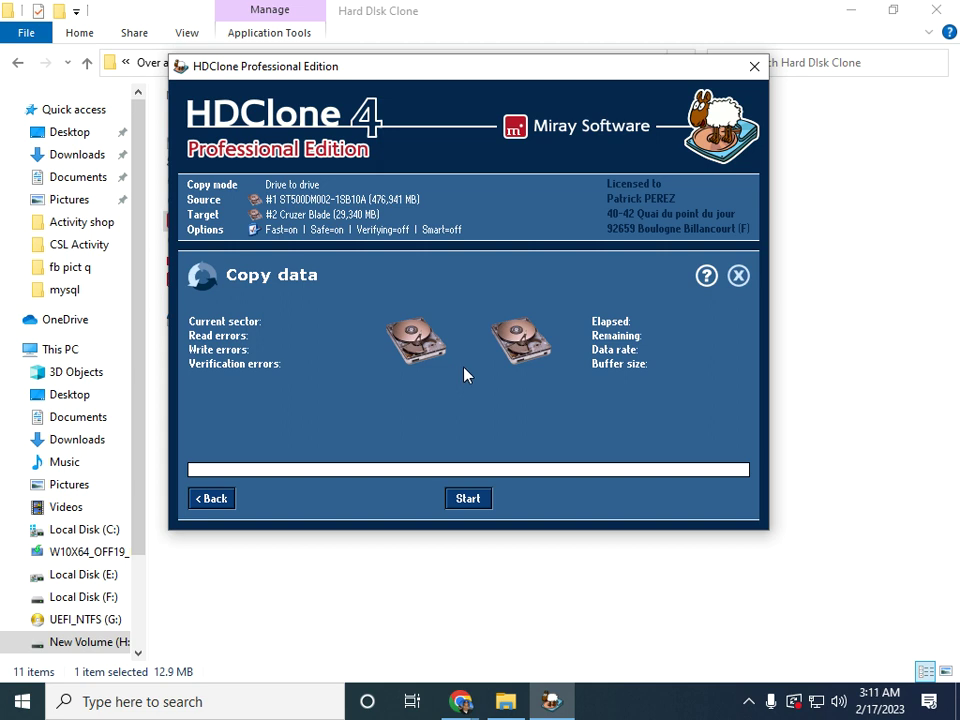
Step: Quit HDClone without starting the copy and return to the komtek_tools Orig folder
{"action": "left_click", "coordinate": [758, 68]}
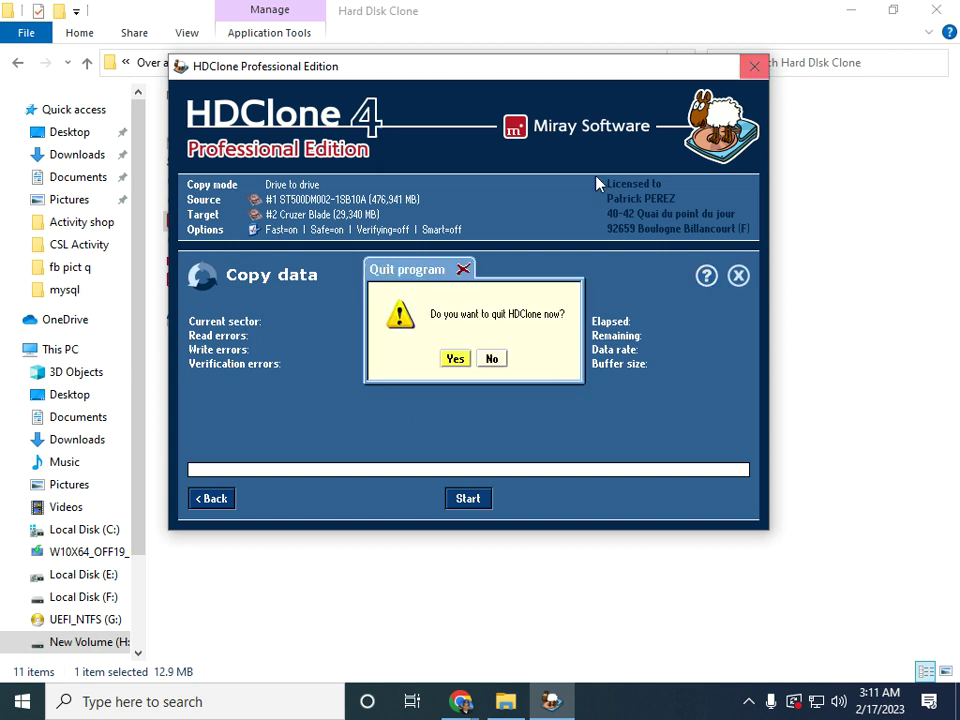
{"action": "left_click", "coordinate": [455, 359]}
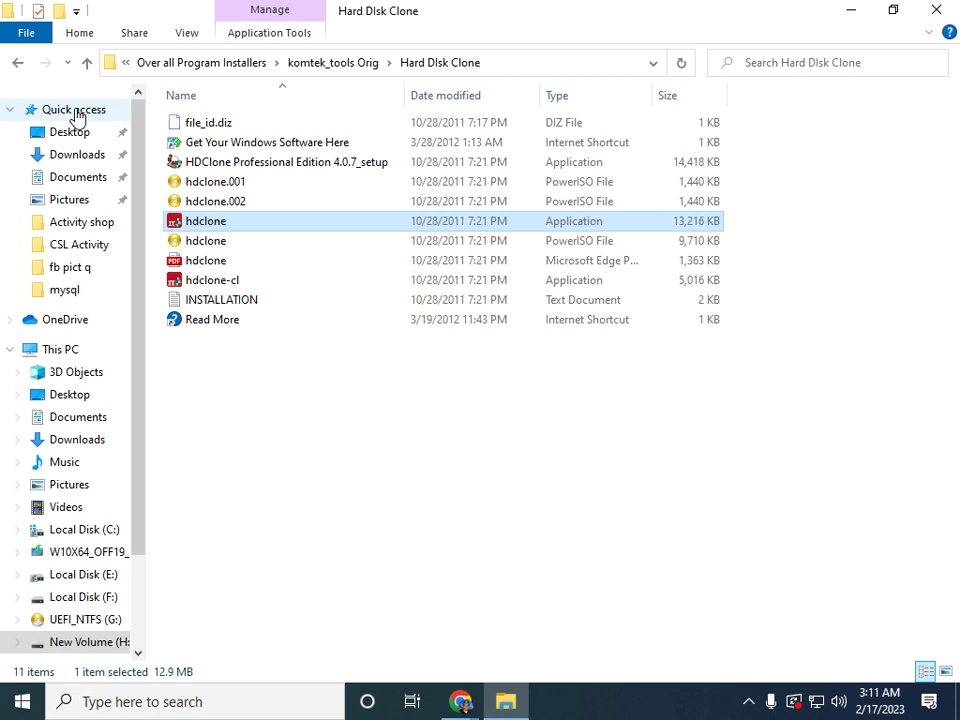
{"action": "left_click", "coordinate": [16, 66]}
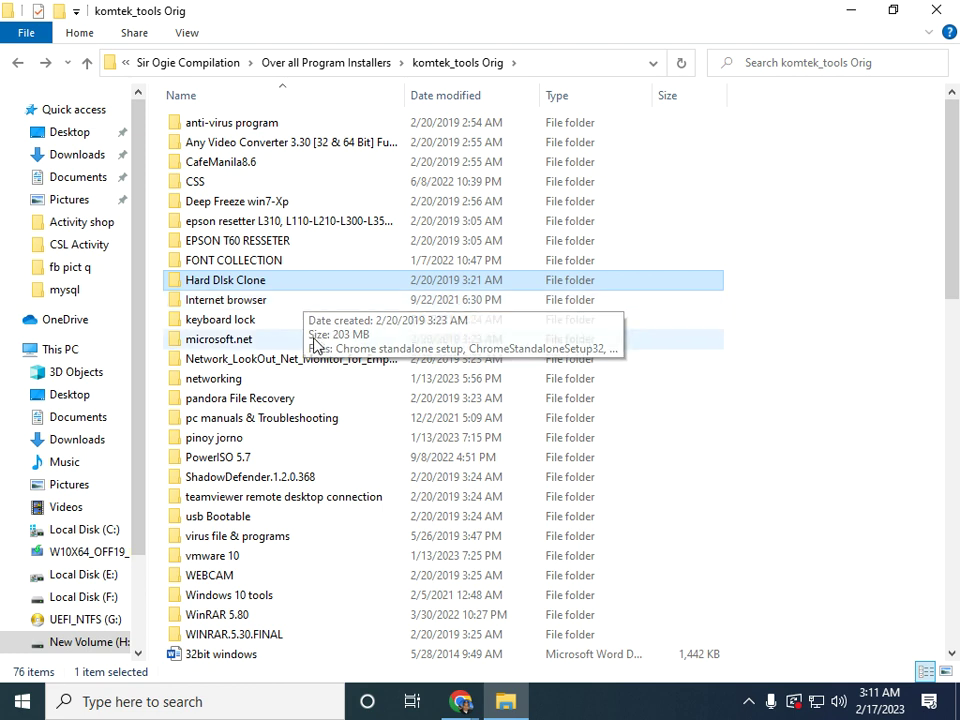
Step: Look at the installers in the microsoft.net folder and return to komtek_tools Orig
{"action": "left_click", "coordinate": [272, 302]}
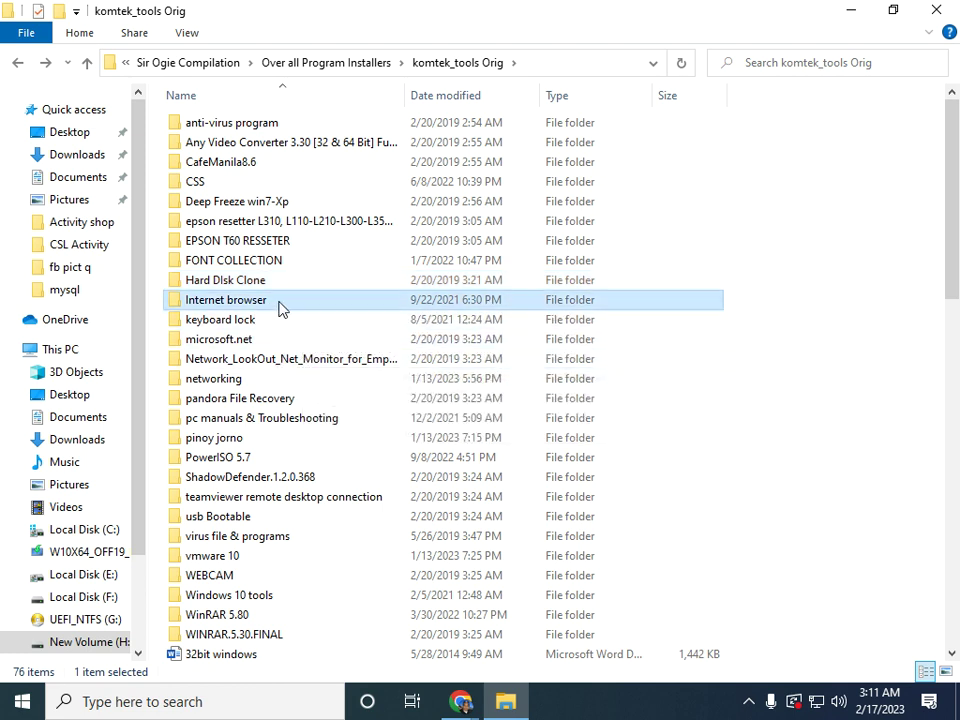
{"action": "left_click", "coordinate": [240, 345]}
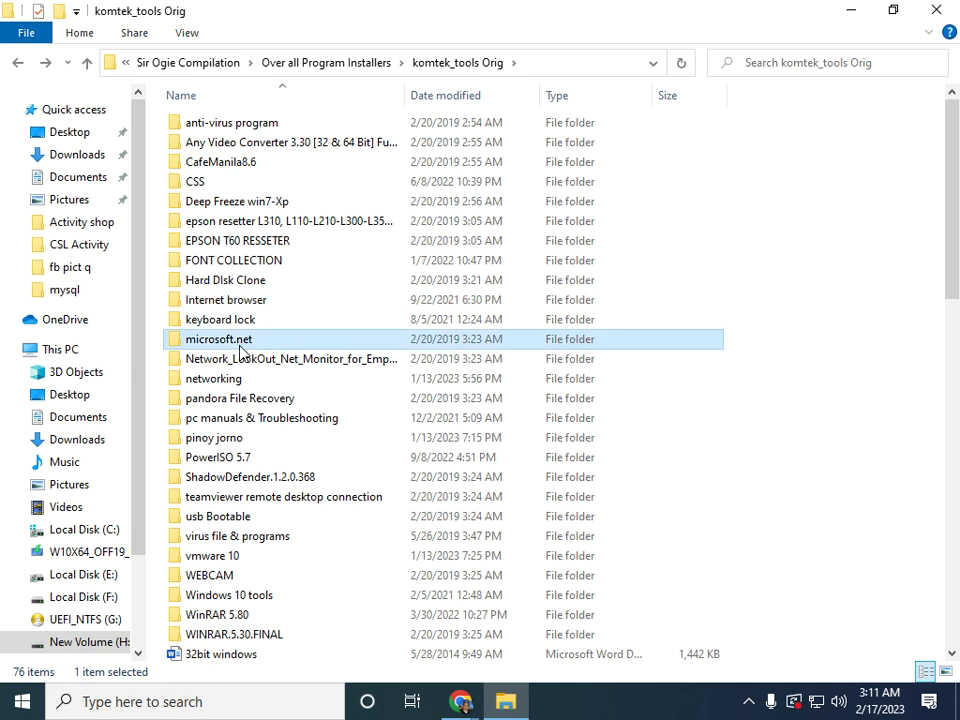
{"action": "double_click", "coordinate": [240, 346]}
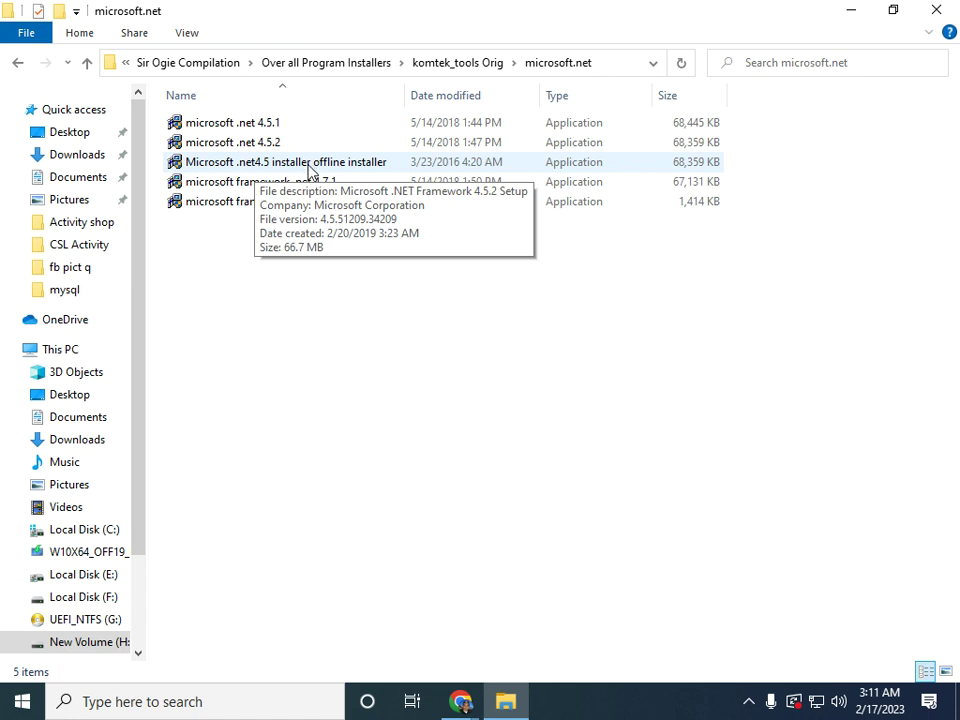
{"action": "left_click", "coordinate": [18, 63]}
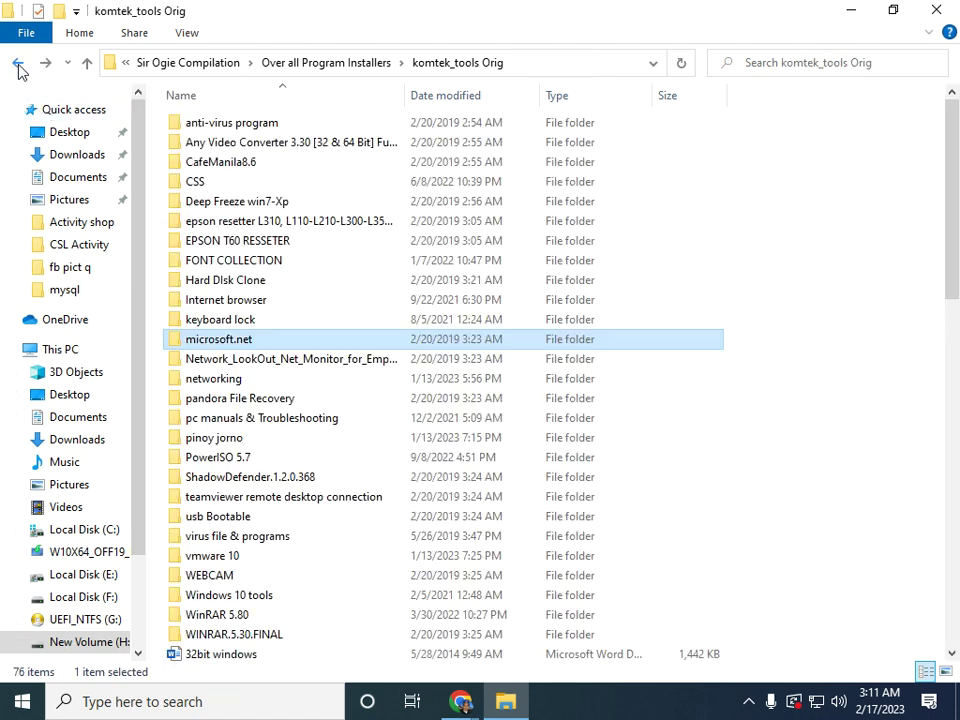
Step: Open the Network_LookOut_Net_Monitor_for_Employees_Professional_v5.2.8 folder
{"action": "left_click", "coordinate": [280, 368]}
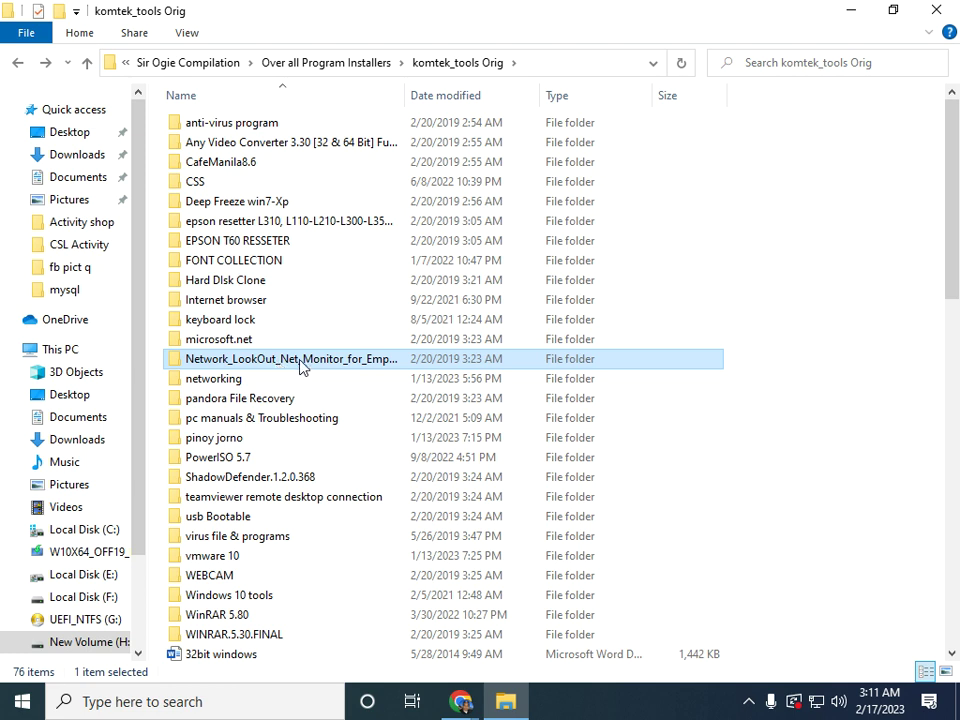
{"action": "mouse_move", "coordinate": [283, 367]}
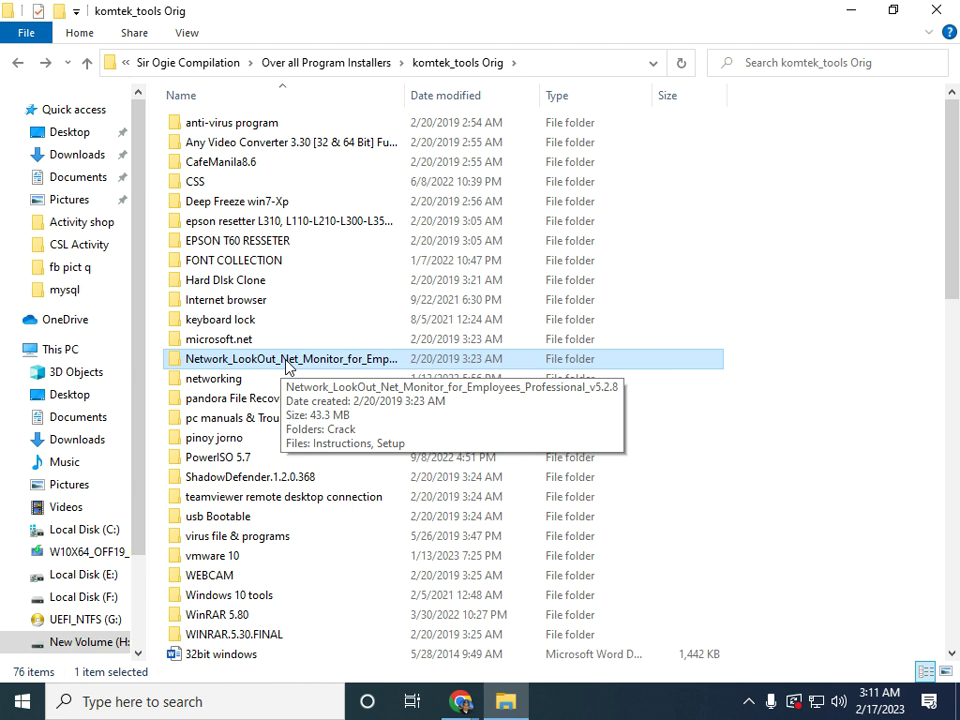
{"action": "double_click", "coordinate": [286, 360]}
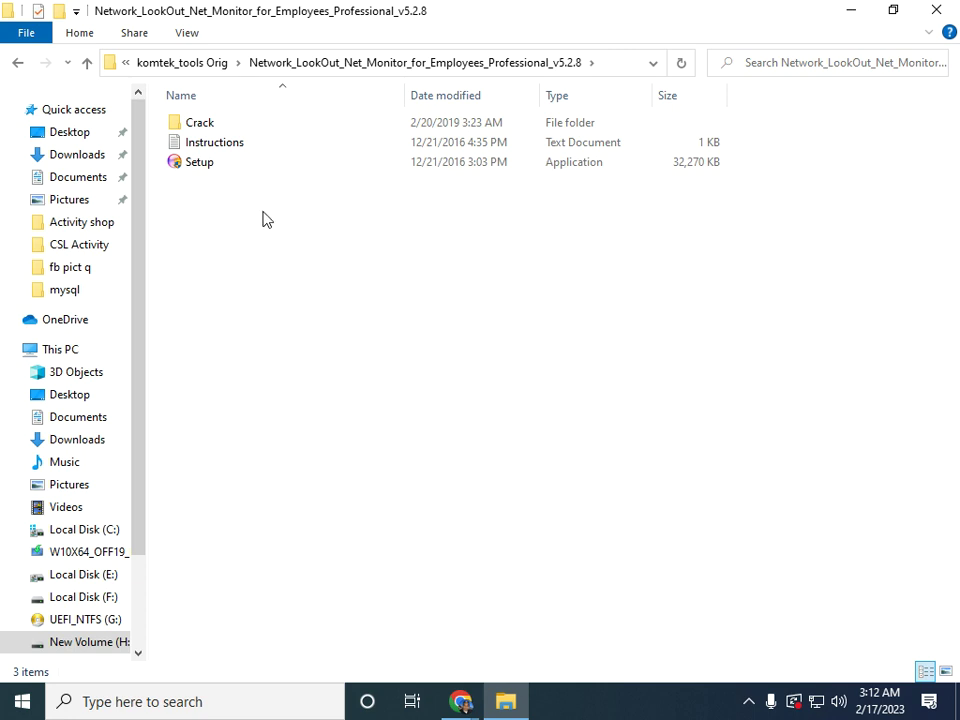
Step: Run the Net Monitor for Employees Pro Setup and accept its license agreement to reach the Console or Agent choice
{"action": "double_click", "coordinate": [233, 165]}
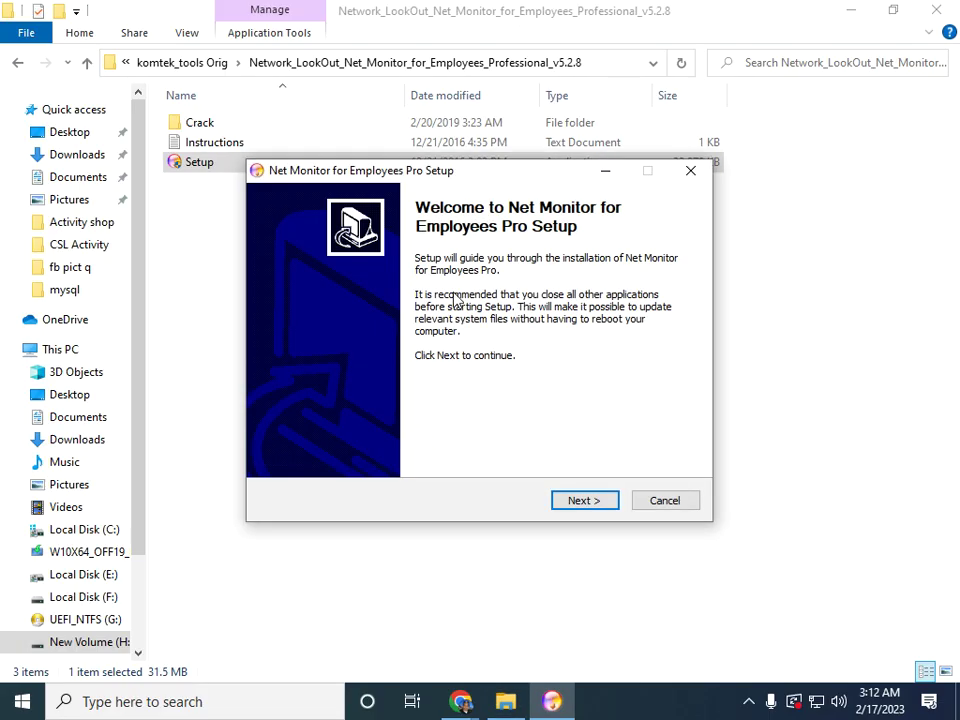
{"action": "left_click_drag", "start_coordinate": [502, 178], "coordinate": [426, 193]}
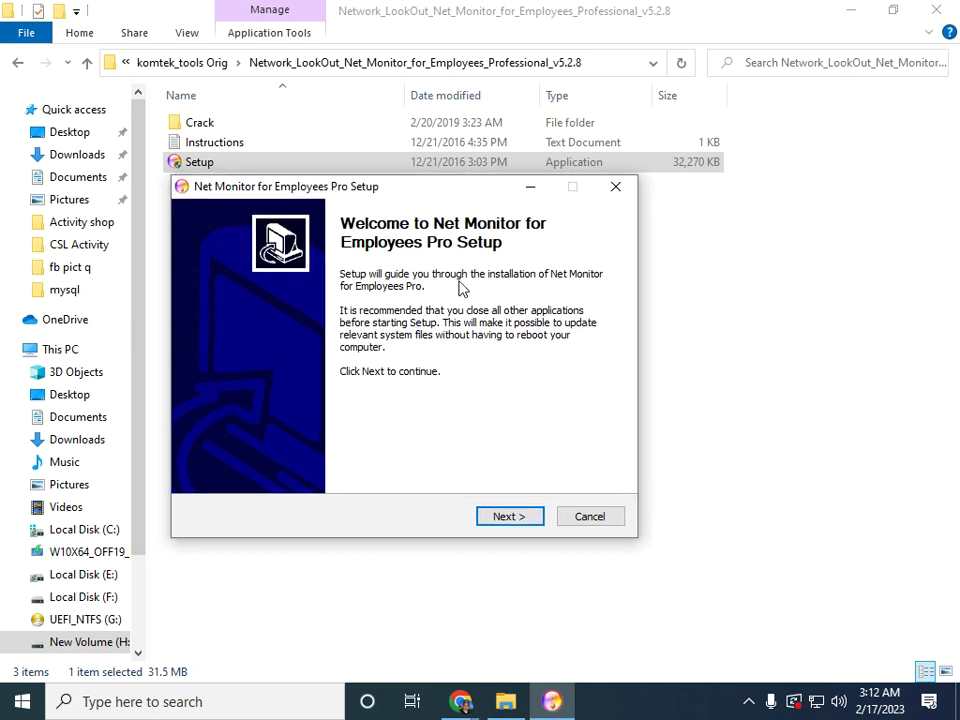
{"action": "left_click", "coordinate": [520, 524]}
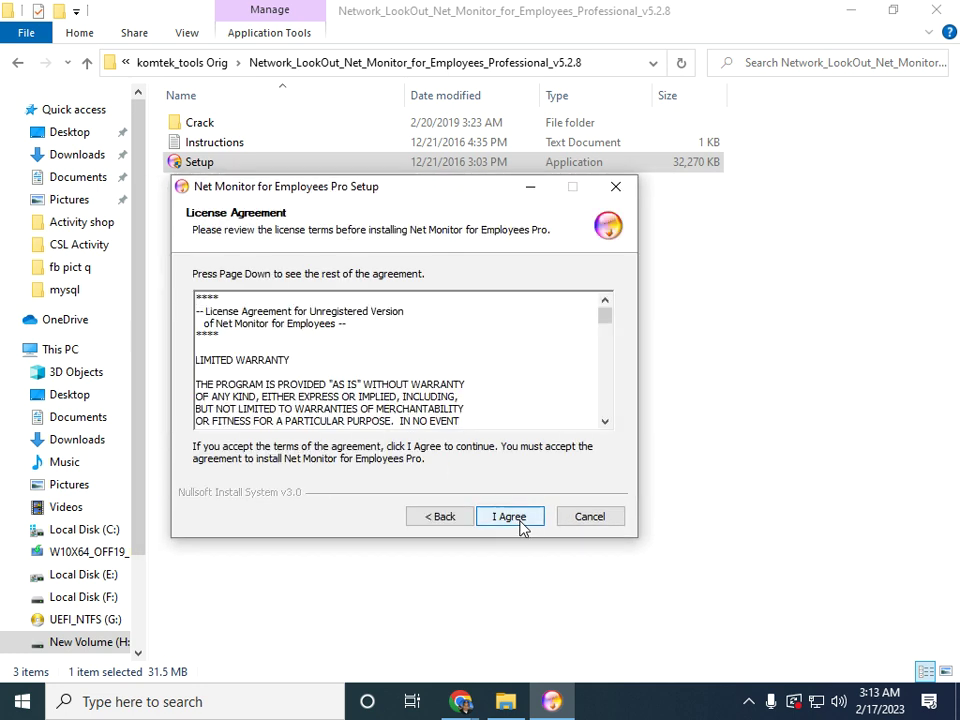
{"action": "left_click", "coordinate": [510, 516]}
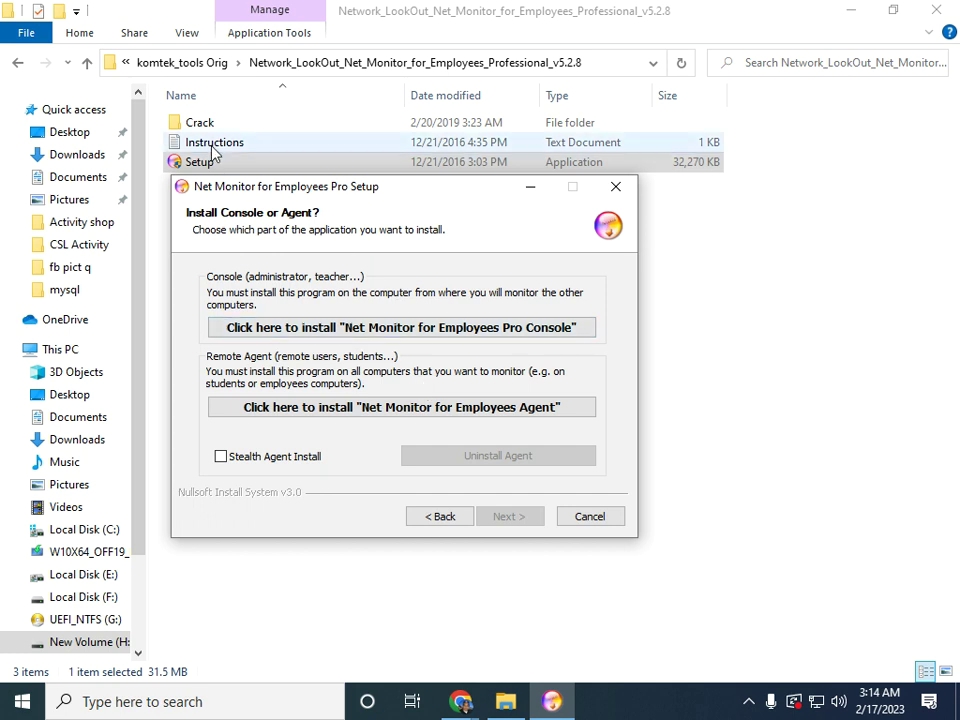
{"action": "left_click", "coordinate": [410, 411]}
{"action": "left_click", "coordinate": [447, 518]}
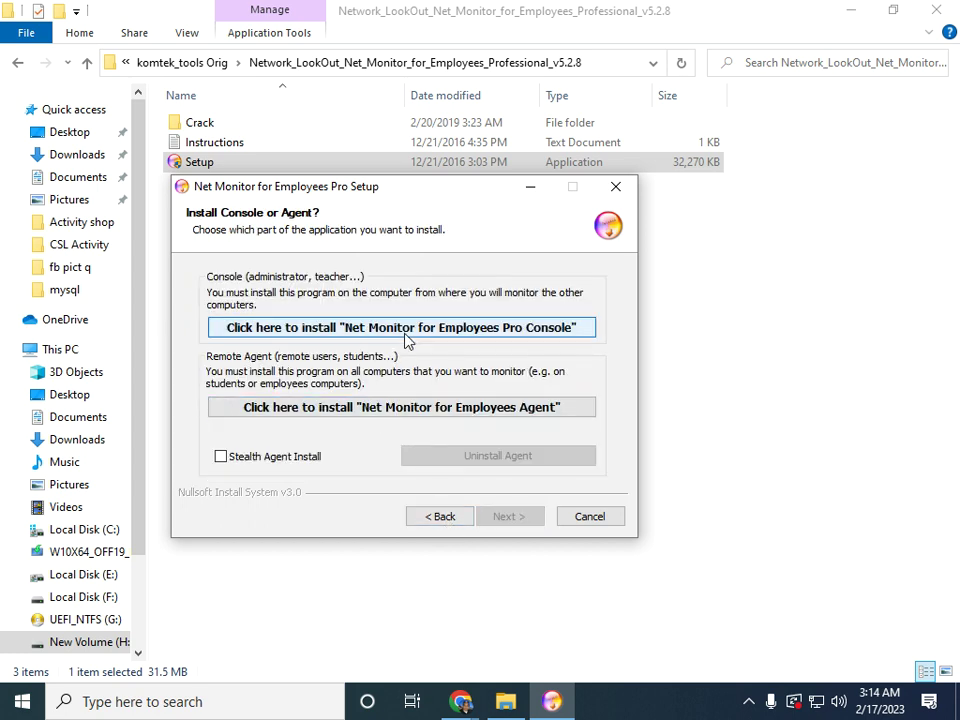
{"action": "left_click", "coordinate": [407, 340]}
{"action": "left_click", "coordinate": [447, 518]}
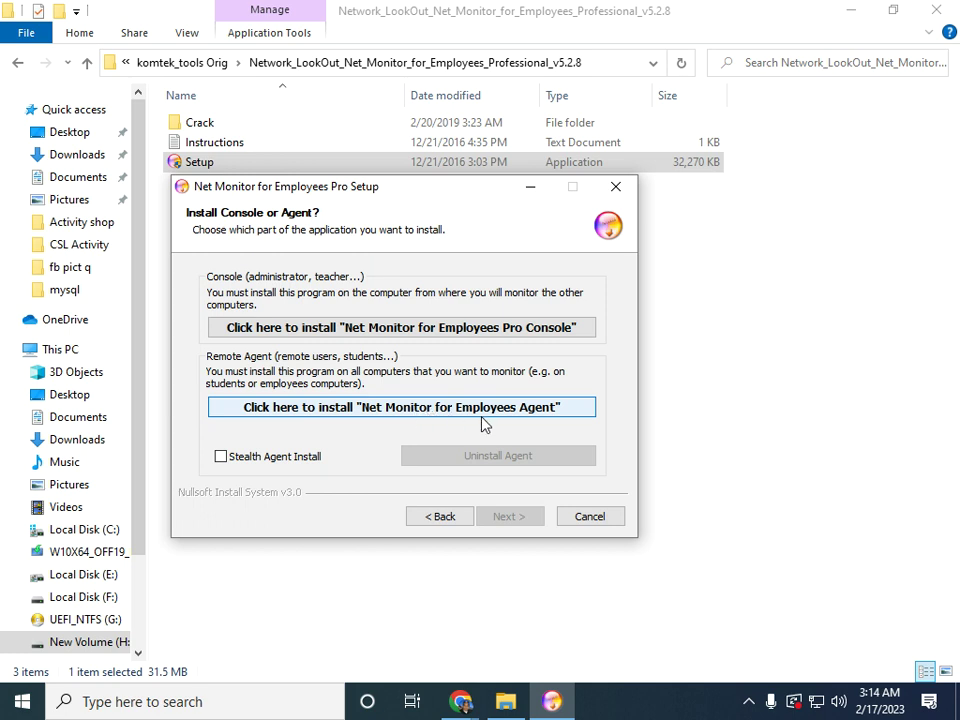
Step: Install the Net Monitor for Employees Pro Console with the default Start Menu folder and close the finished setup
{"action": "left_click", "coordinate": [405, 328]}
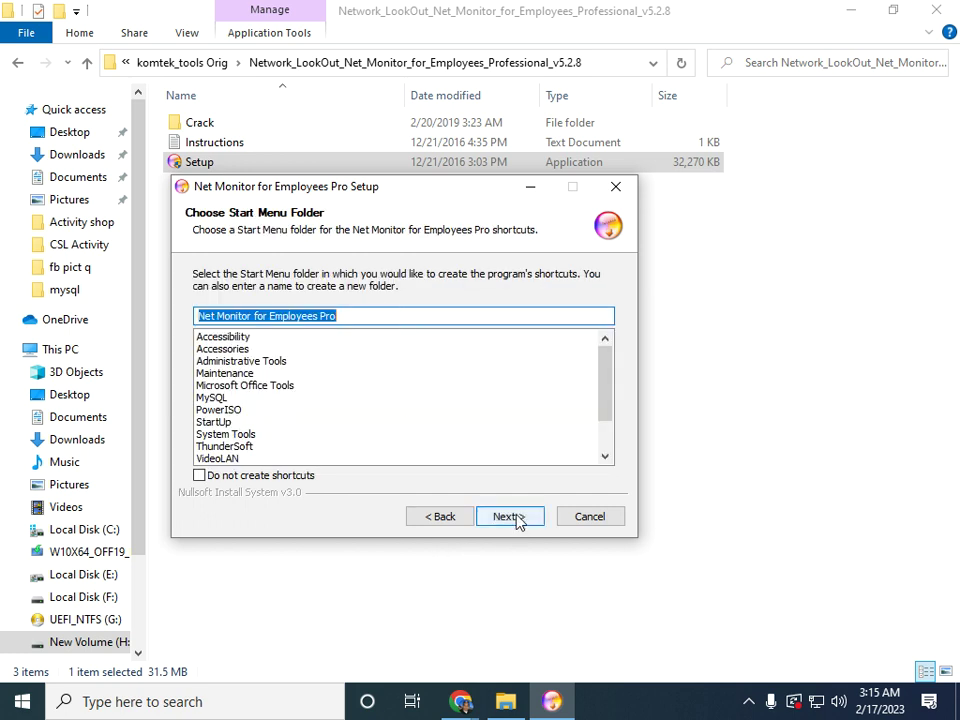
{"action": "left_click", "coordinate": [514, 519]}
{"action": "left_click", "coordinate": [516, 521]}
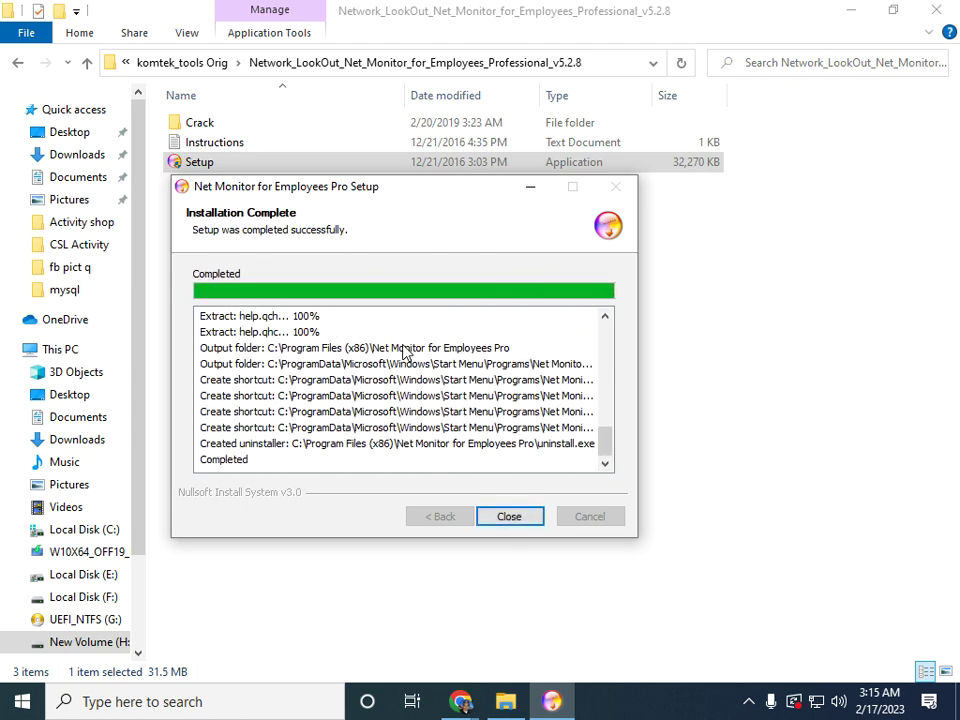
{"action": "left_click", "coordinate": [521, 519]}
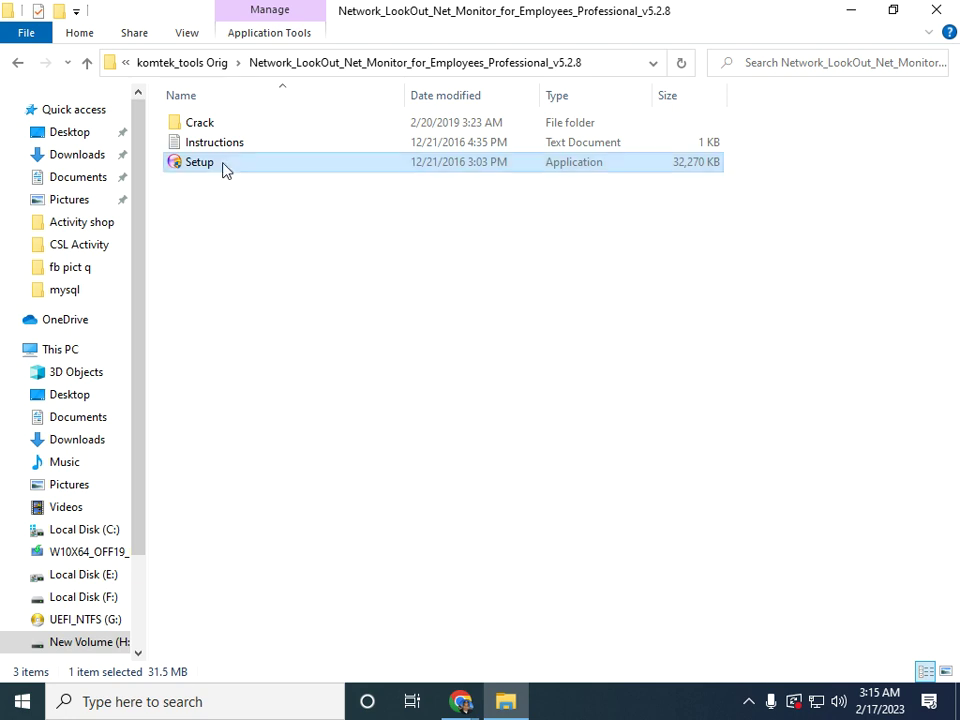
Step: Open the Crack folder and copy the nmep_console application
{"action": "mouse_move", "coordinate": [203, 127]}
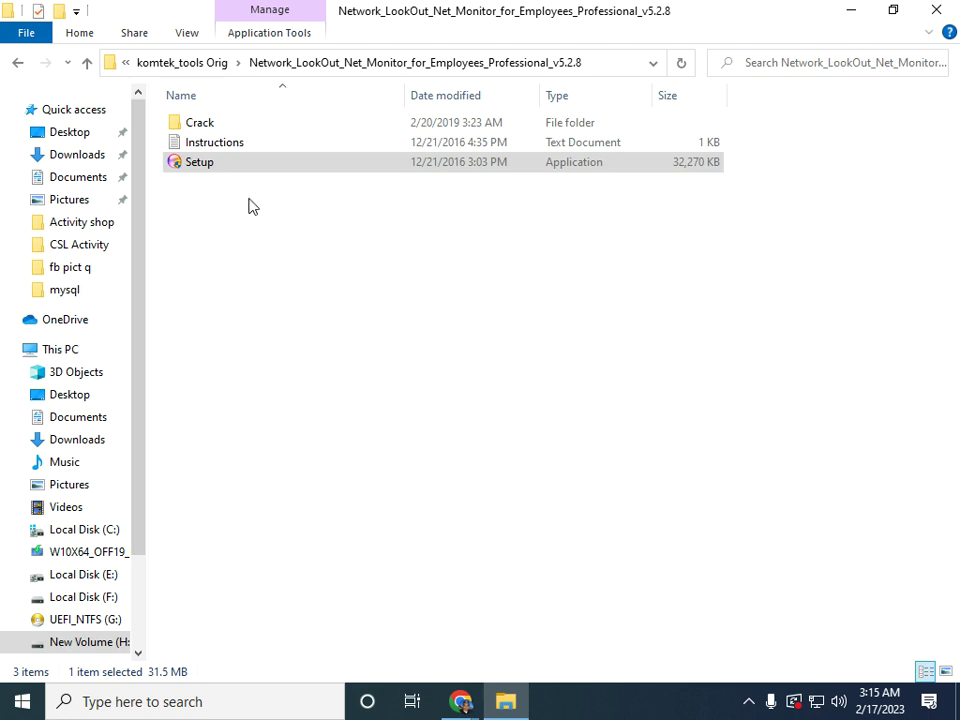
{"action": "mouse_move", "coordinate": [249, 133]}
{"action": "double_click", "coordinate": [221, 128]}
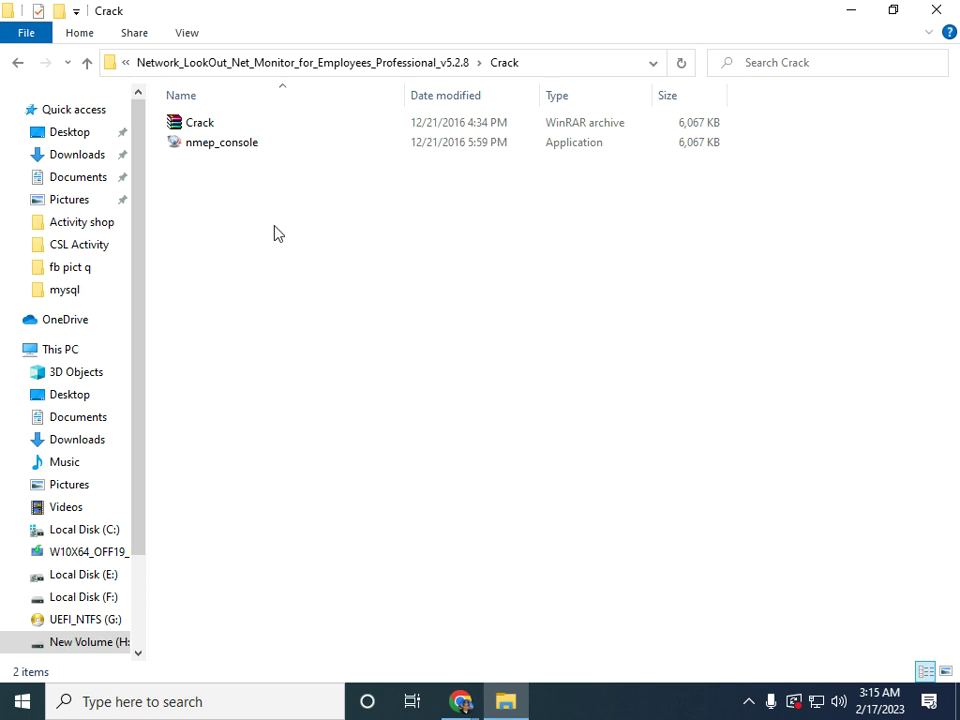
{"action": "left_click", "coordinate": [252, 150]}
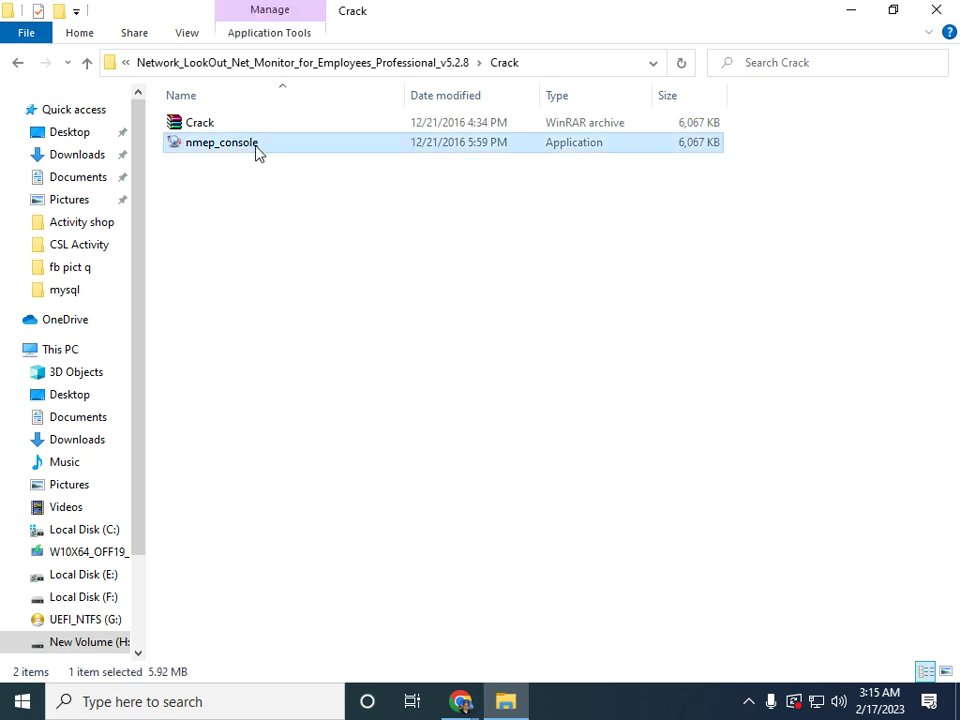
{"action": "double_click", "coordinate": [257, 150]}
{"action": "right_click", "coordinate": [254, 144]}
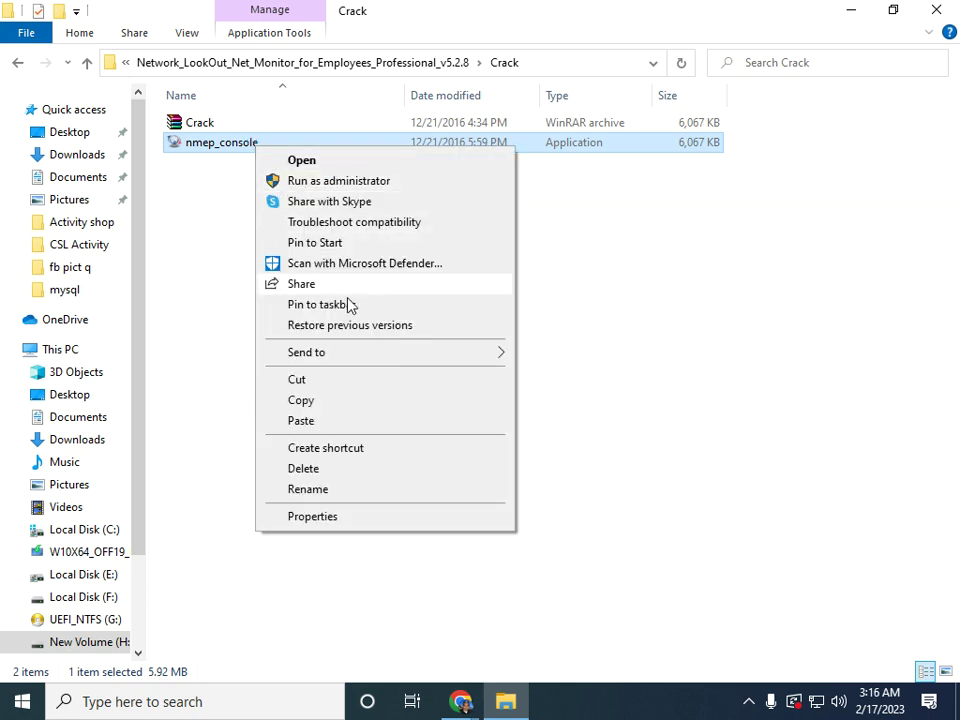
{"action": "left_click", "coordinate": [312, 404]}
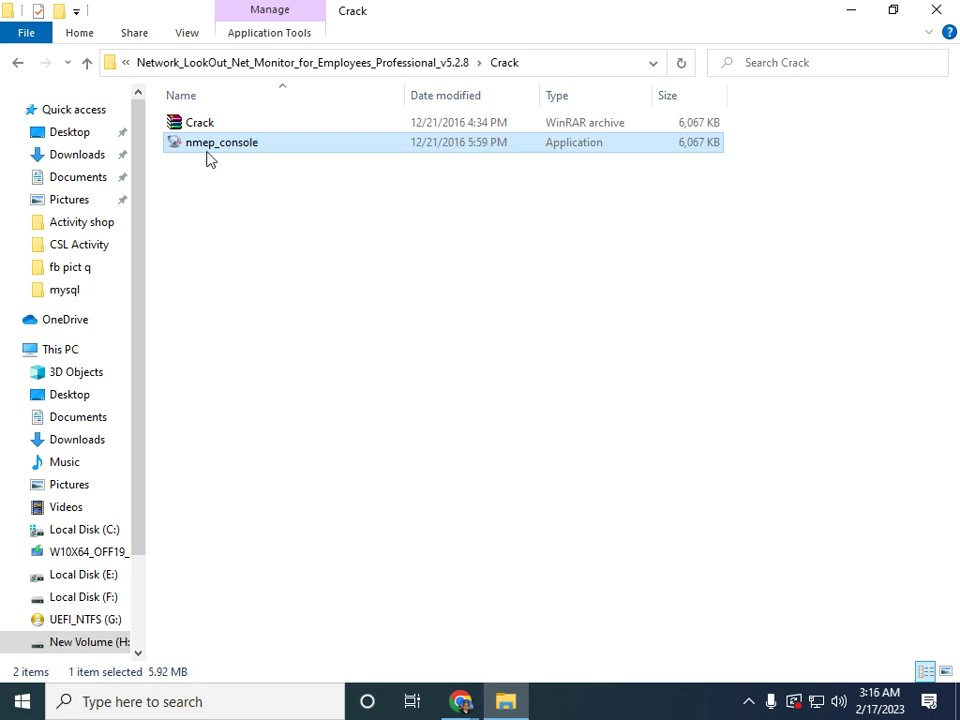
{"action": "left_click", "coordinate": [18, 64]}
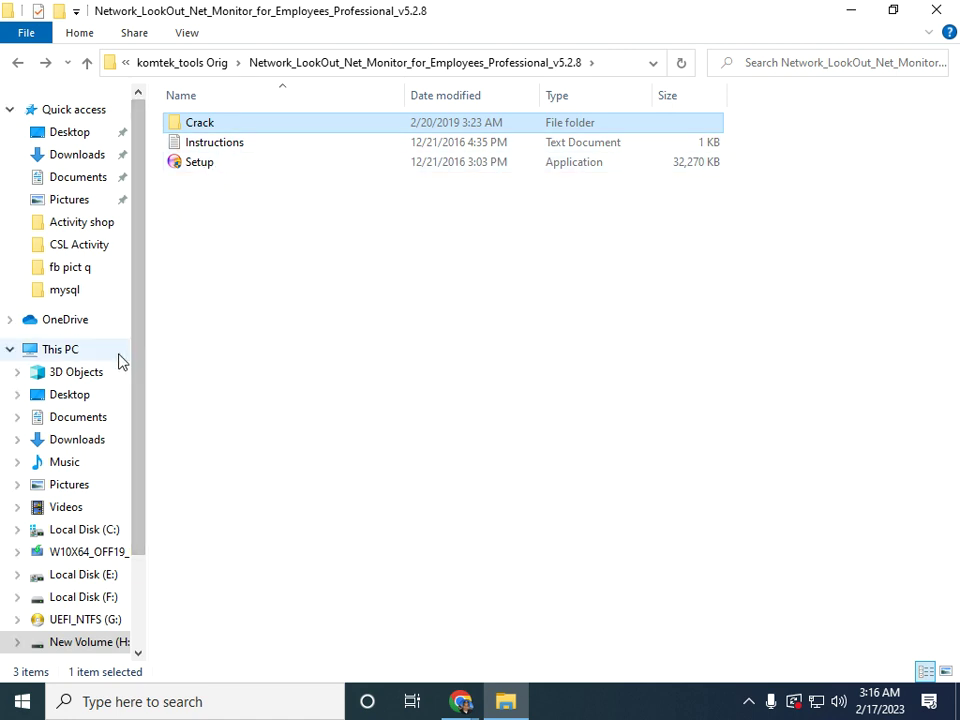
{"action": "double_click", "coordinate": [227, 133]}
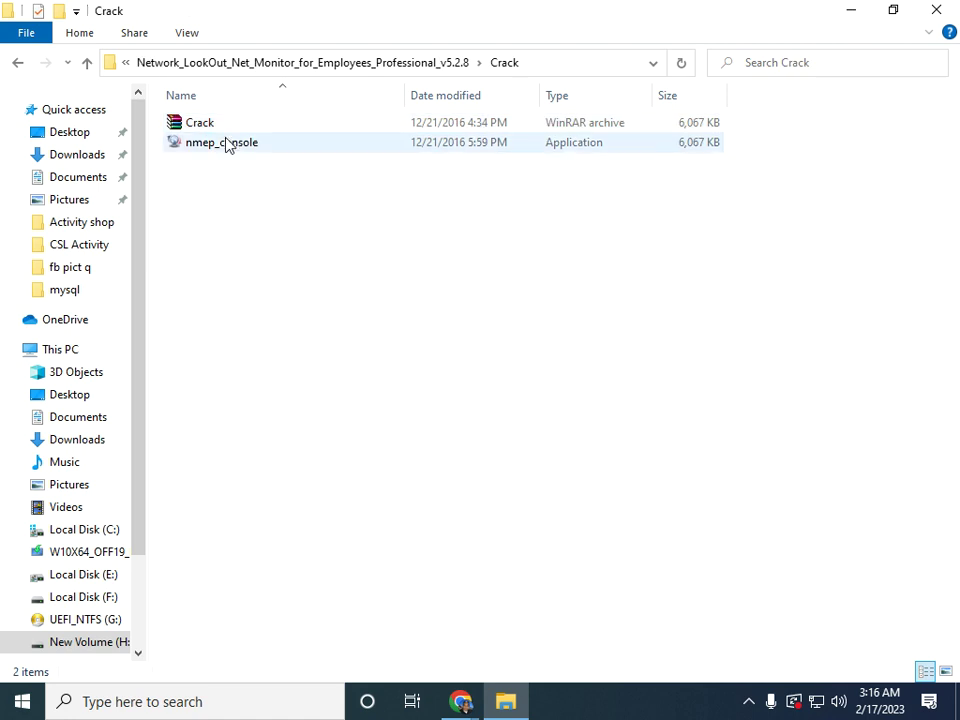
{"action": "left_click", "coordinate": [227, 151]}
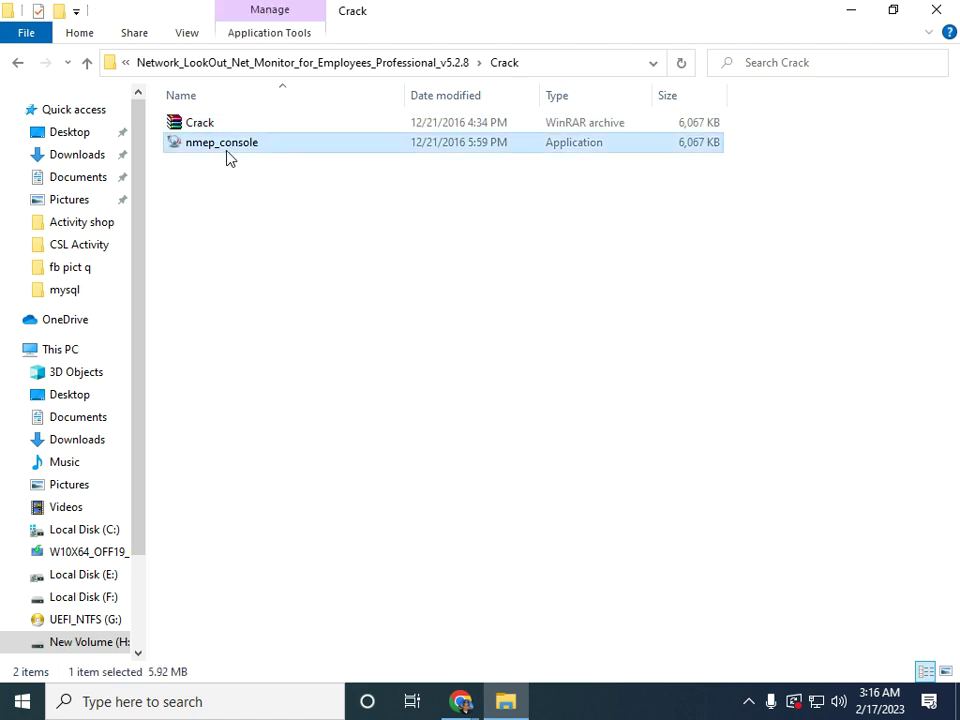
{"action": "right_click", "coordinate": [228, 157]}
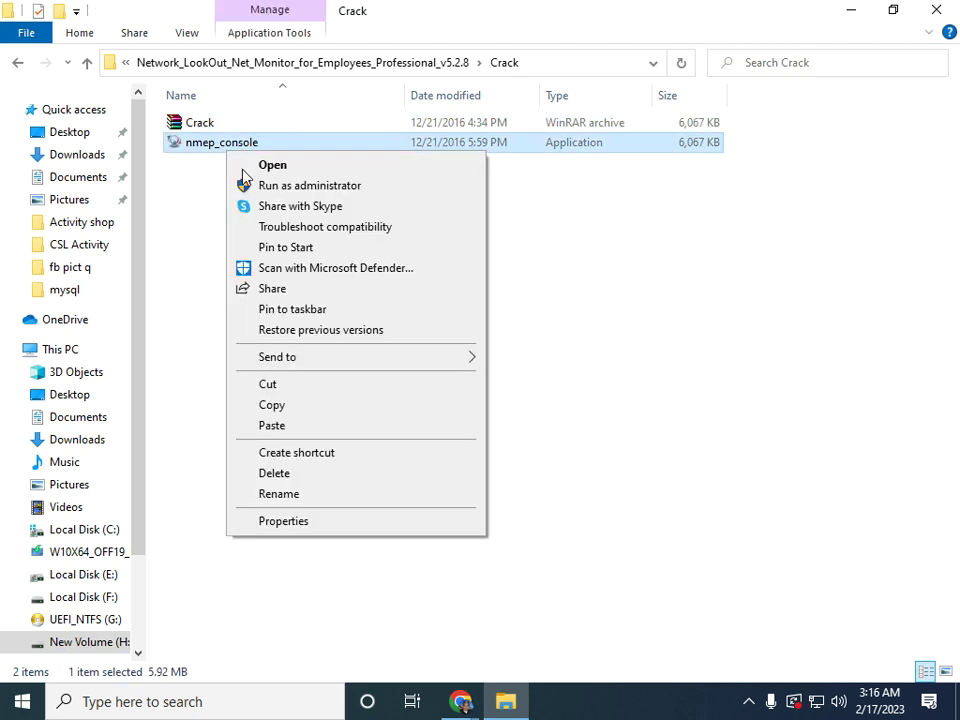
{"action": "left_click", "coordinate": [293, 405]}
Step: Leave the tools collection and open the bin folder of Net Monitor for Employees Pro in Program Files (x86) on Local Disk (C:)
{"action": "left_click", "coordinate": [18, 63]}
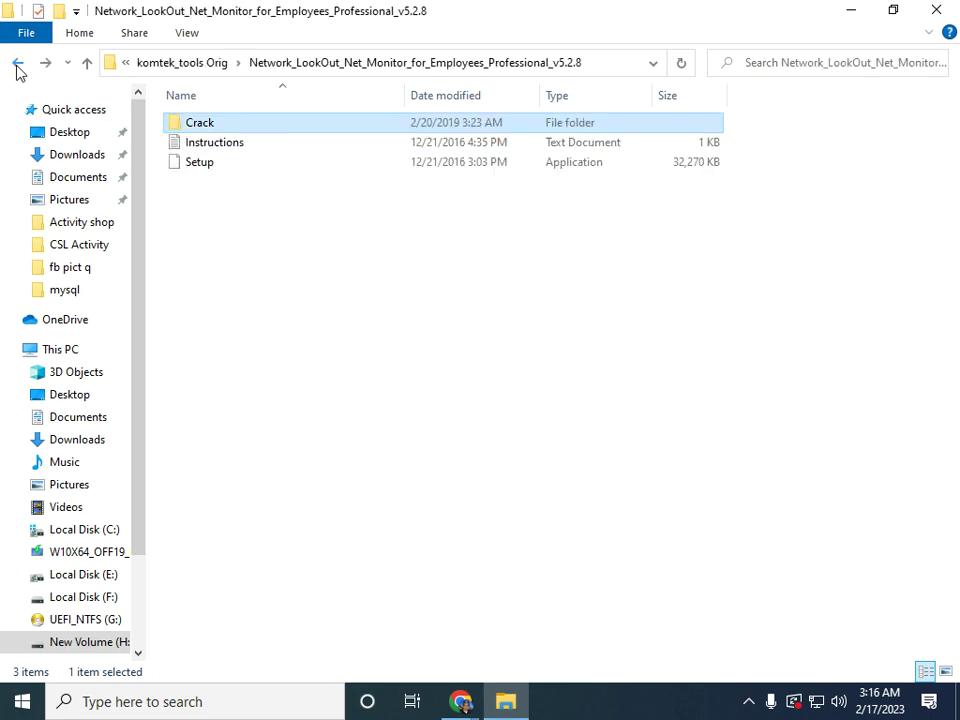
{"action": "left_click", "coordinate": [18, 63]}
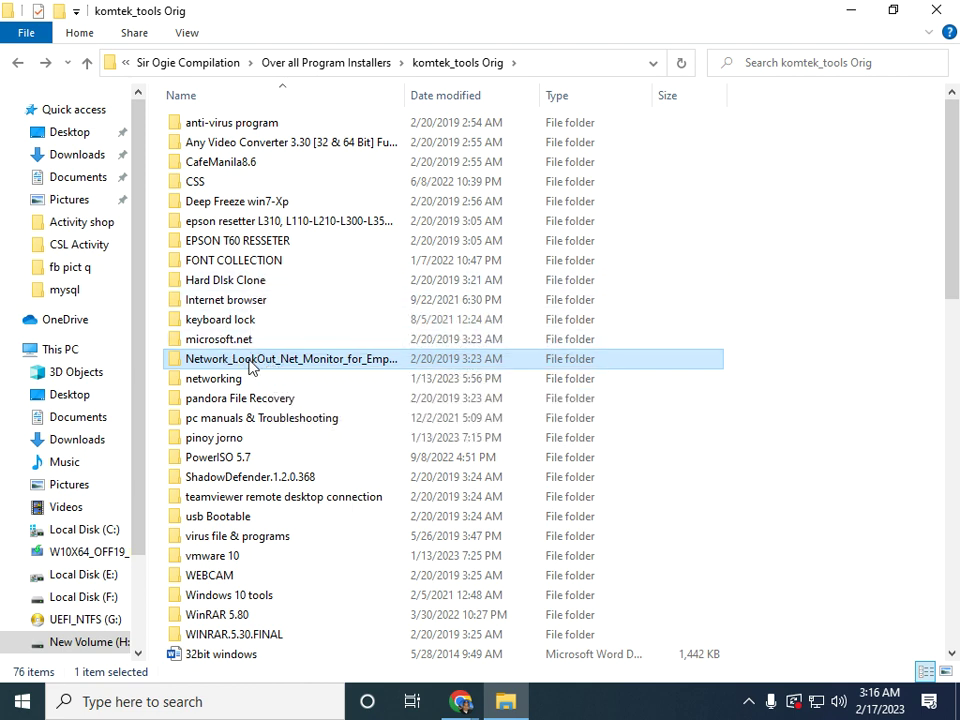
{"action": "mouse_move", "coordinate": [250, 368]}
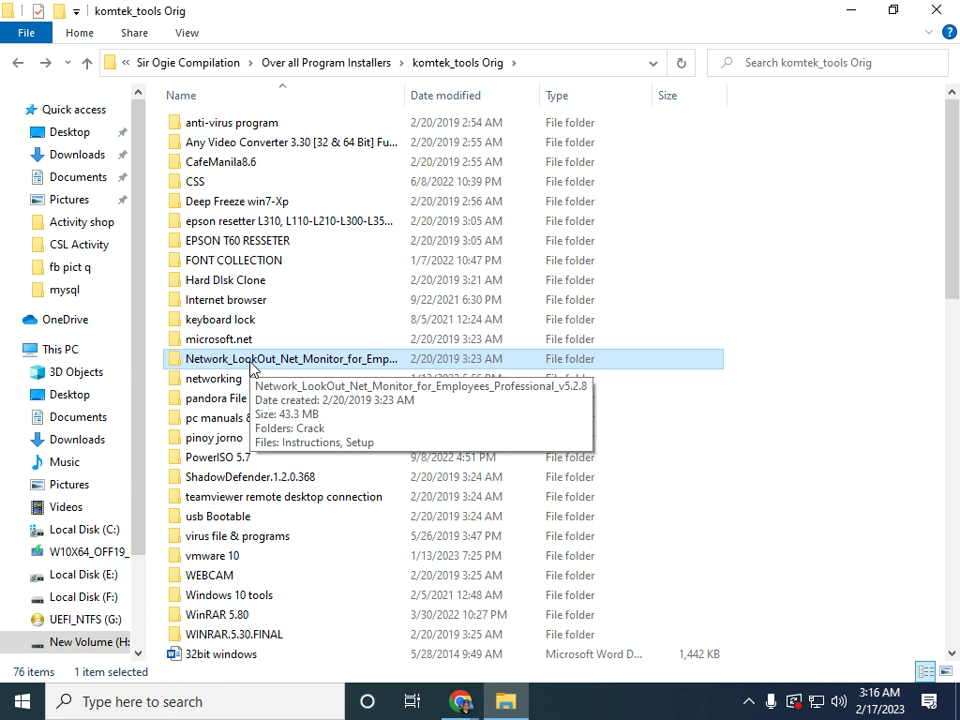
{"action": "left_click", "coordinate": [87, 352]}
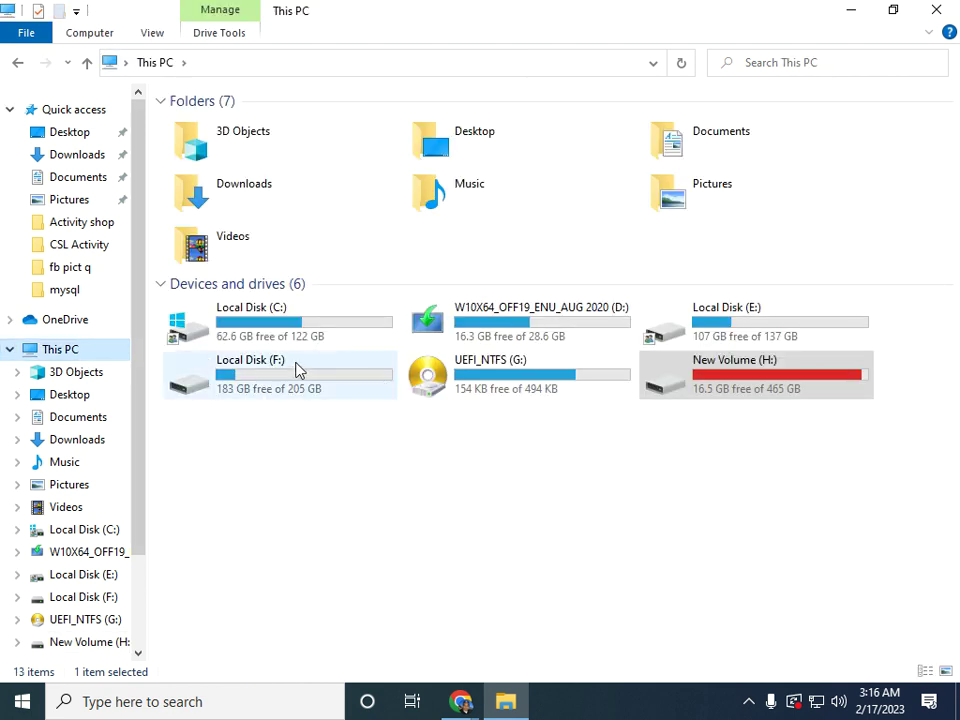
{"action": "double_click", "coordinate": [261, 321]}
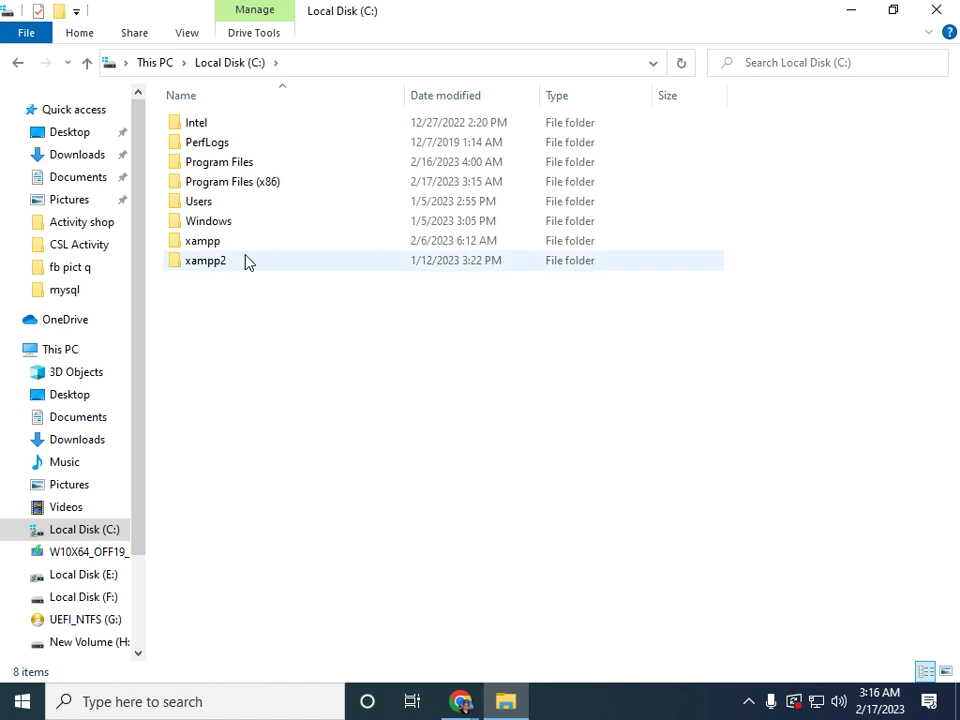
{"action": "double_click", "coordinate": [240, 183]}
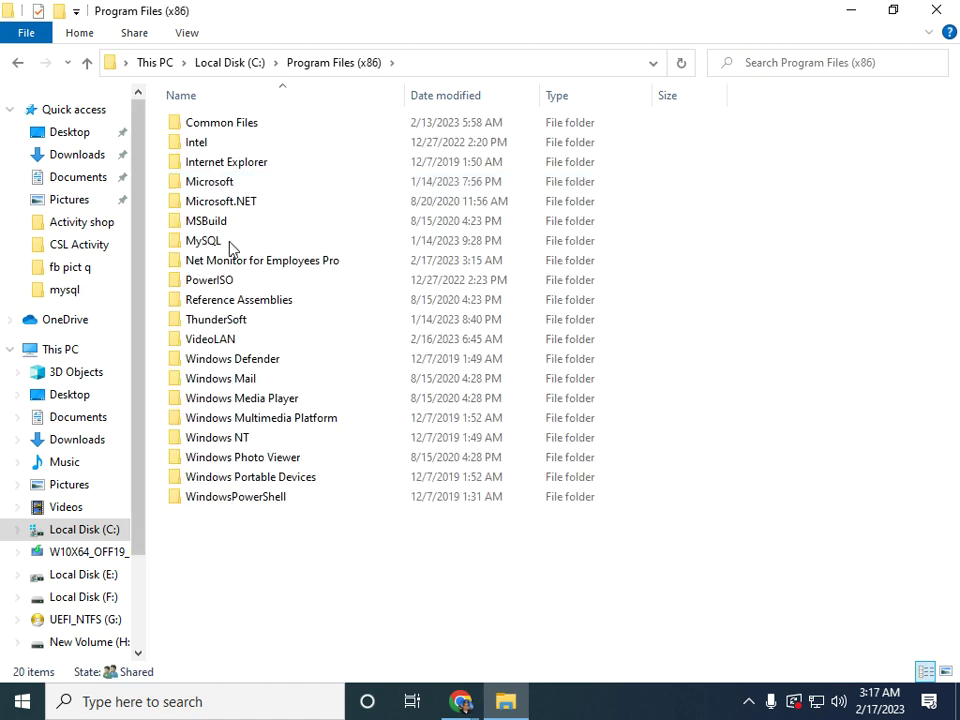
{"action": "left_click", "coordinate": [310, 262]}
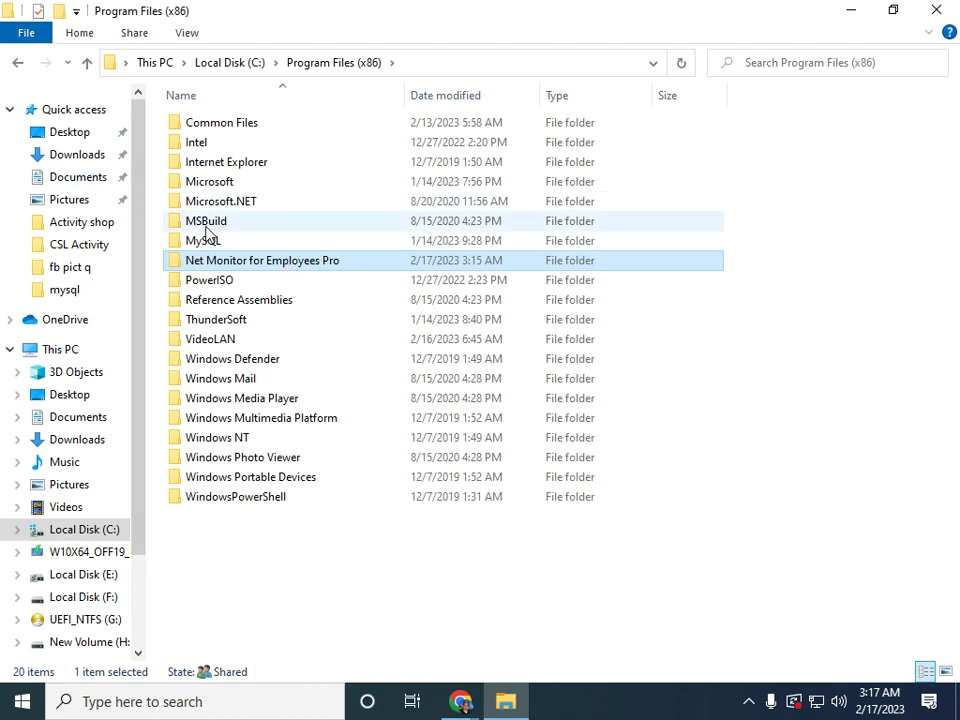
{"action": "double_click", "coordinate": [296, 266]}
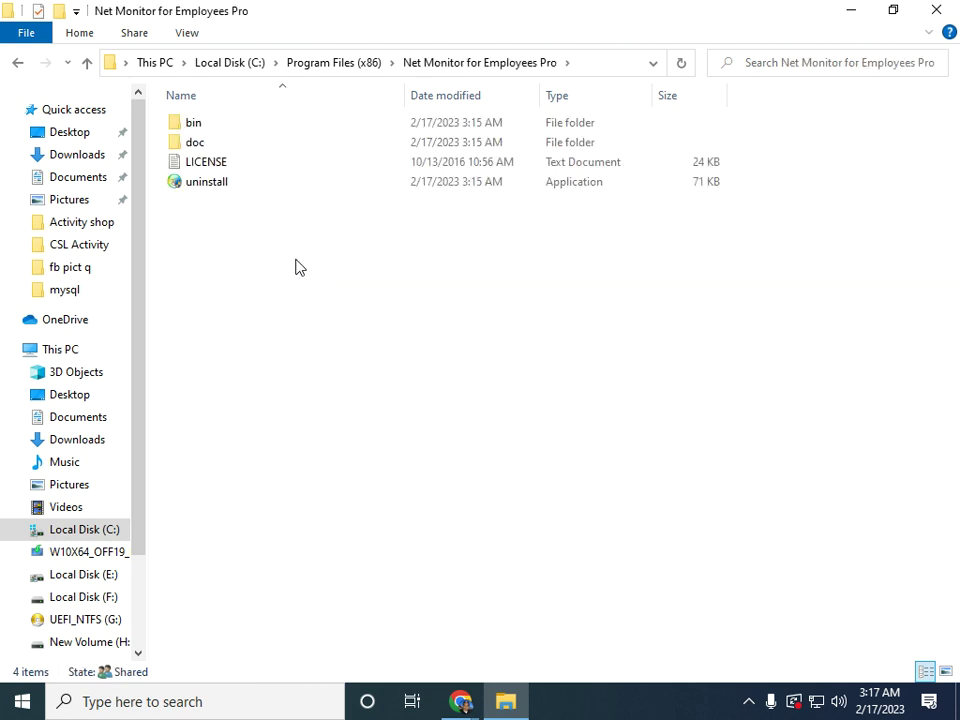
{"action": "double_click", "coordinate": [227, 133]}
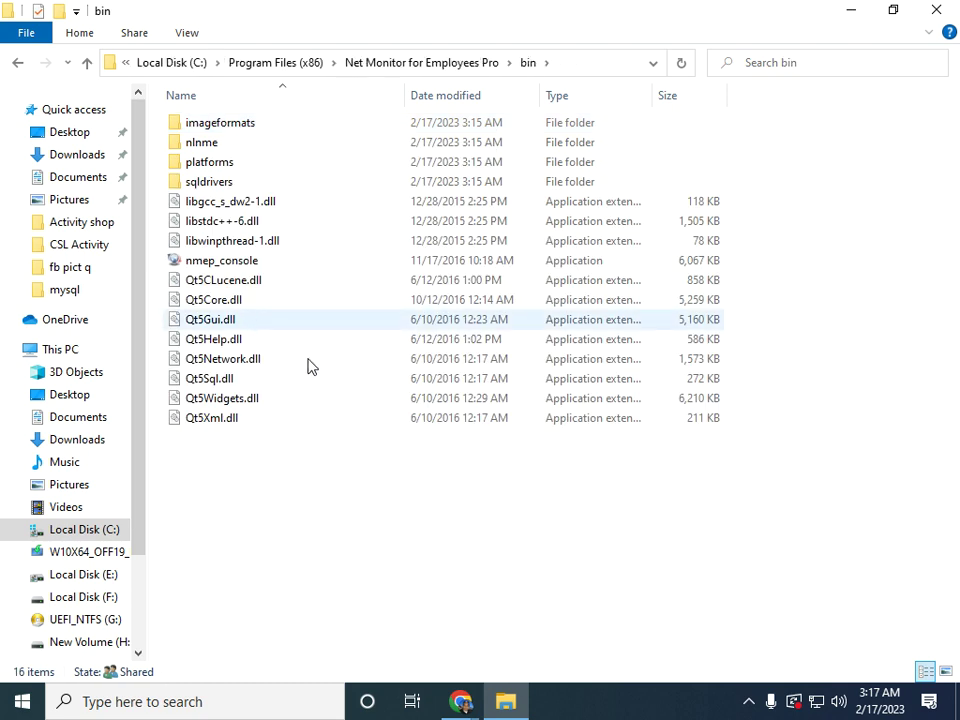
Step: Paste the copied nmep_console into the bin folder, replacing the existing file with administrator permission
{"action": "left_click", "coordinate": [241, 266]}
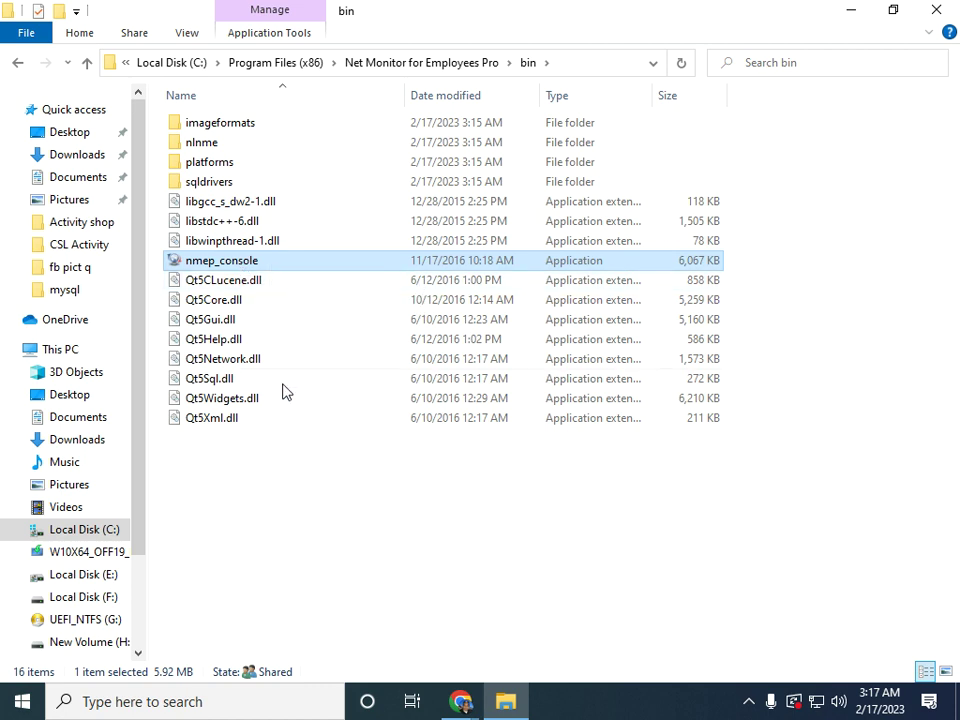
{"action": "left_click", "coordinate": [270, 465]}
{"action": "right_click", "coordinate": [270, 465]}
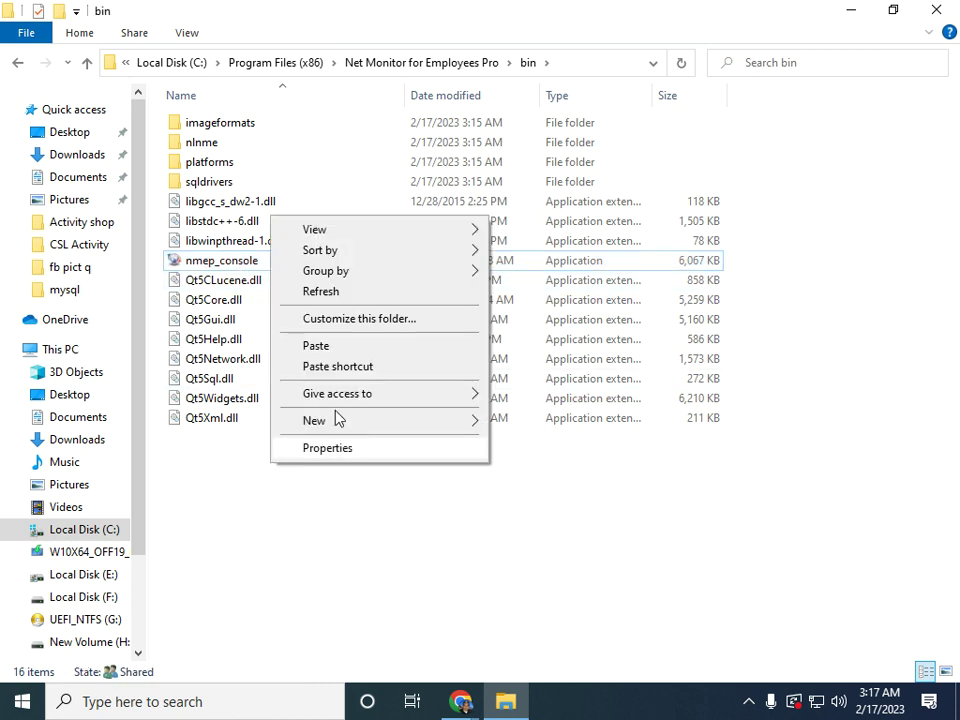
{"action": "left_click", "coordinate": [357, 350]}
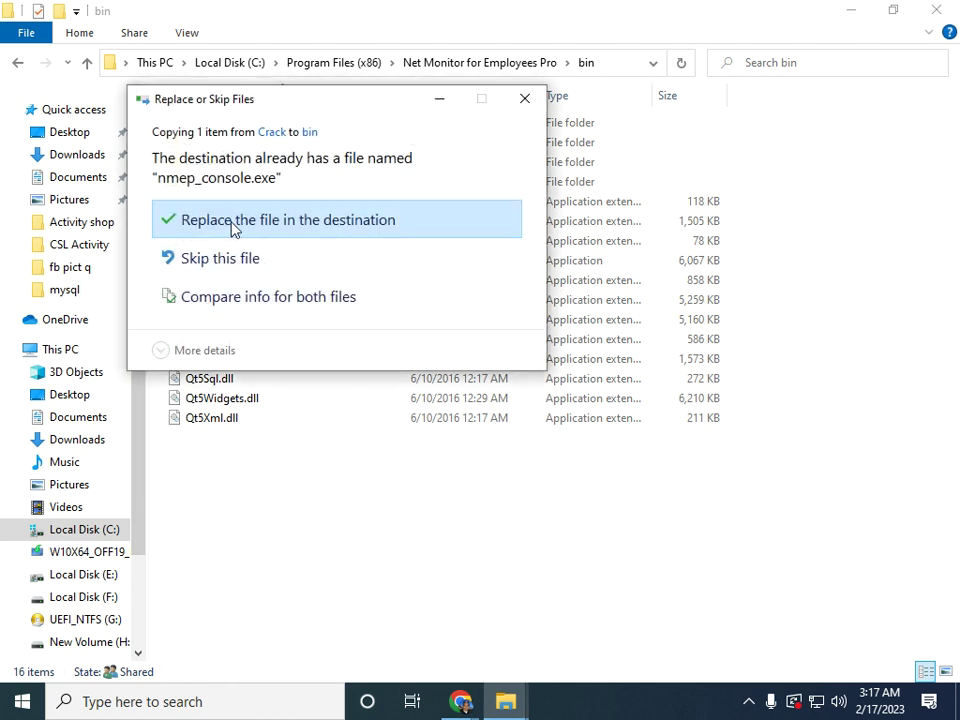
{"action": "left_click", "coordinate": [232, 228]}
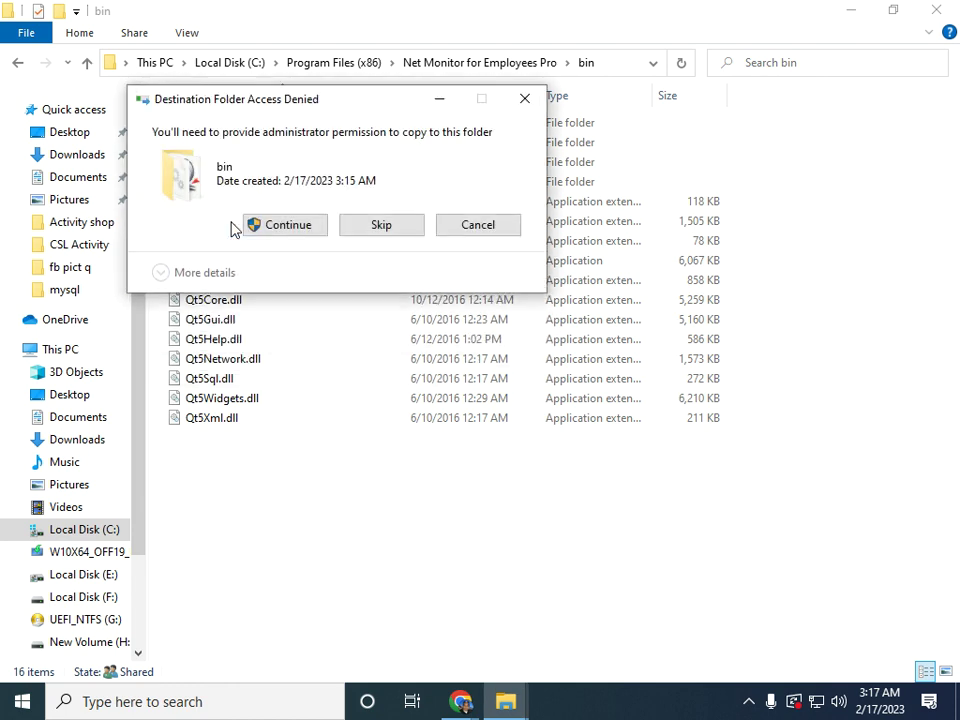
{"action": "left_click", "coordinate": [302, 231]}
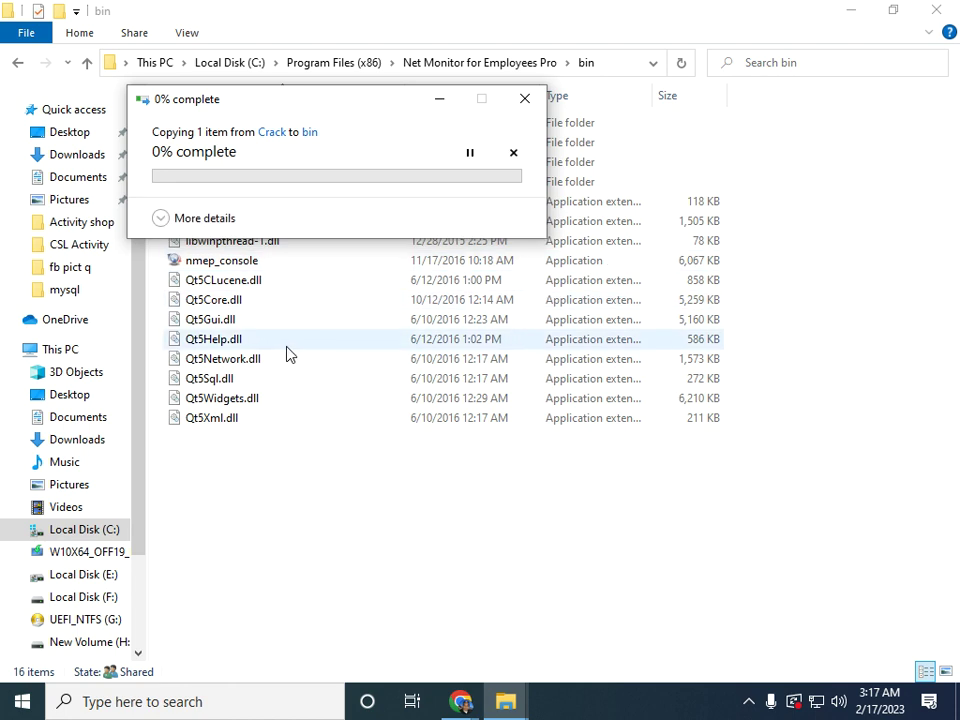
{"action": "left_click", "coordinate": [251, 263]}
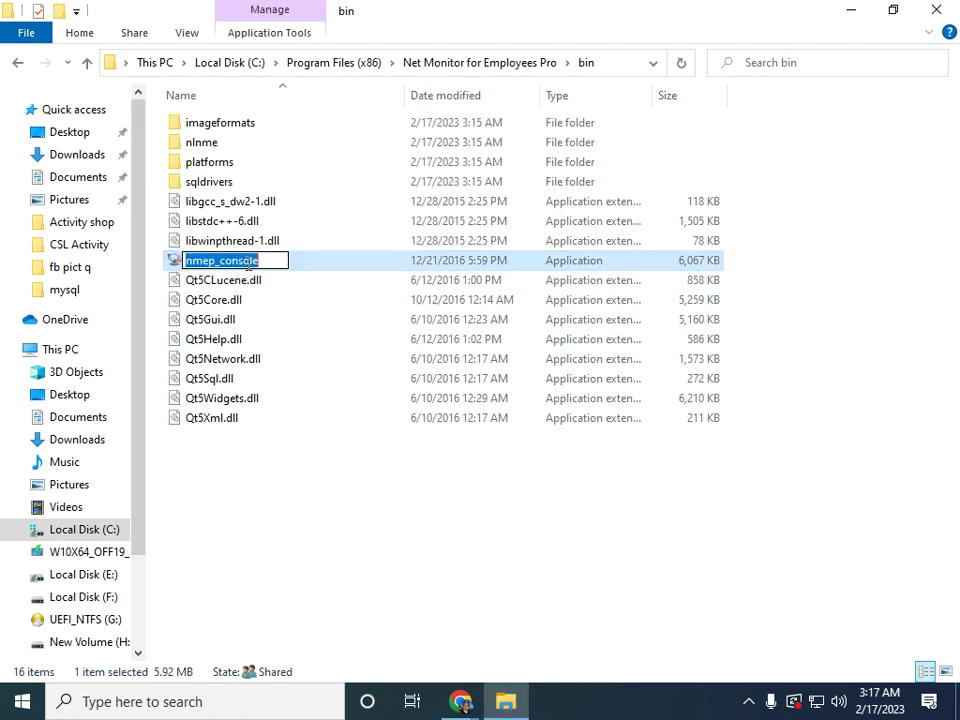
{"action": "left_click", "coordinate": [322, 268]}
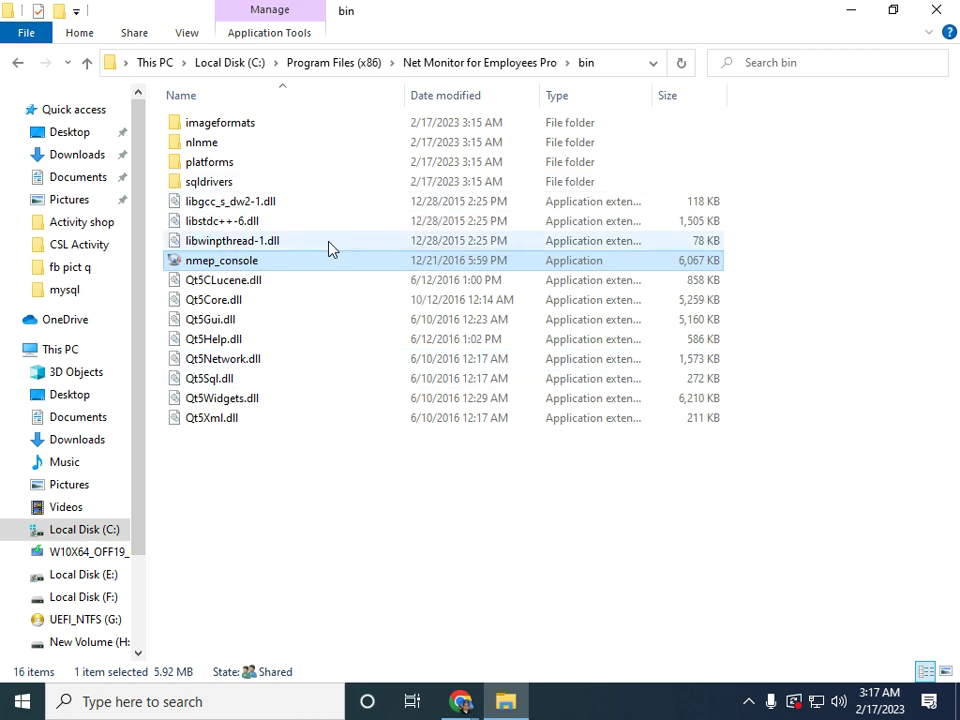
Step: Launch nmep_console from the bin folder, set and retype the first-login password, and log in with the common profile
{"action": "double_click", "coordinate": [280, 268]}
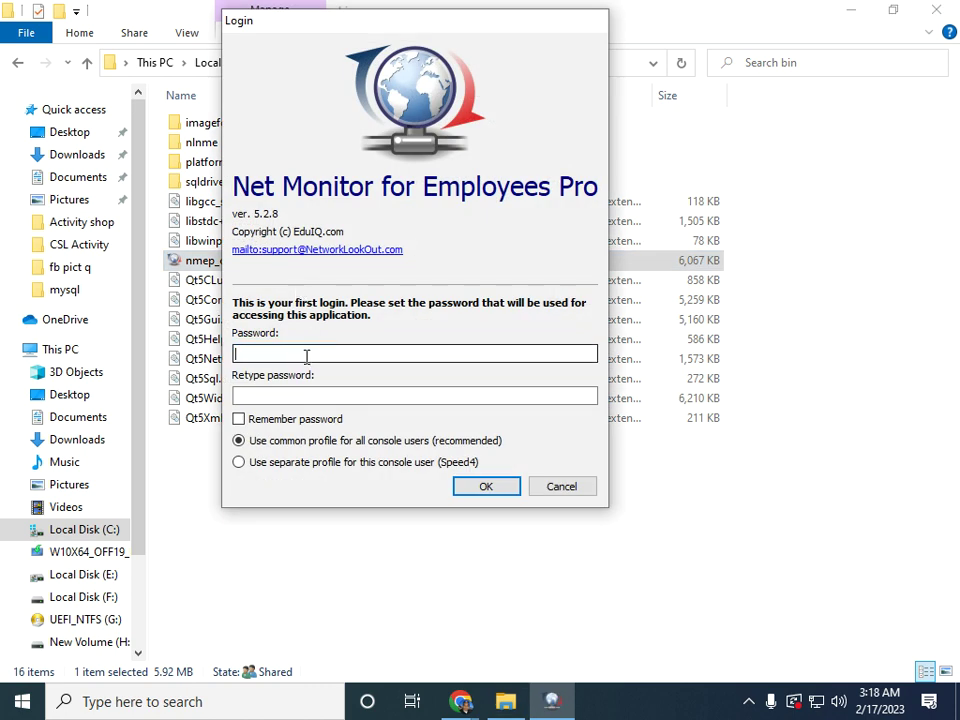
{"action": "type", "text": "1"}
{"action": "left_click", "coordinate": [316, 398]}
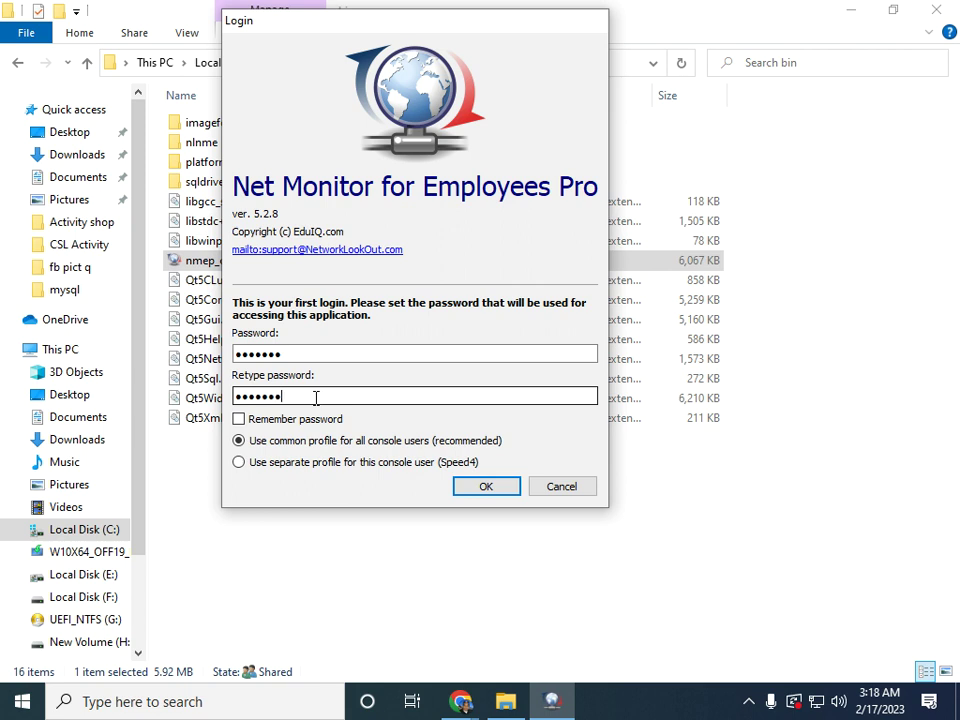
{"action": "left_click", "coordinate": [486, 487]}
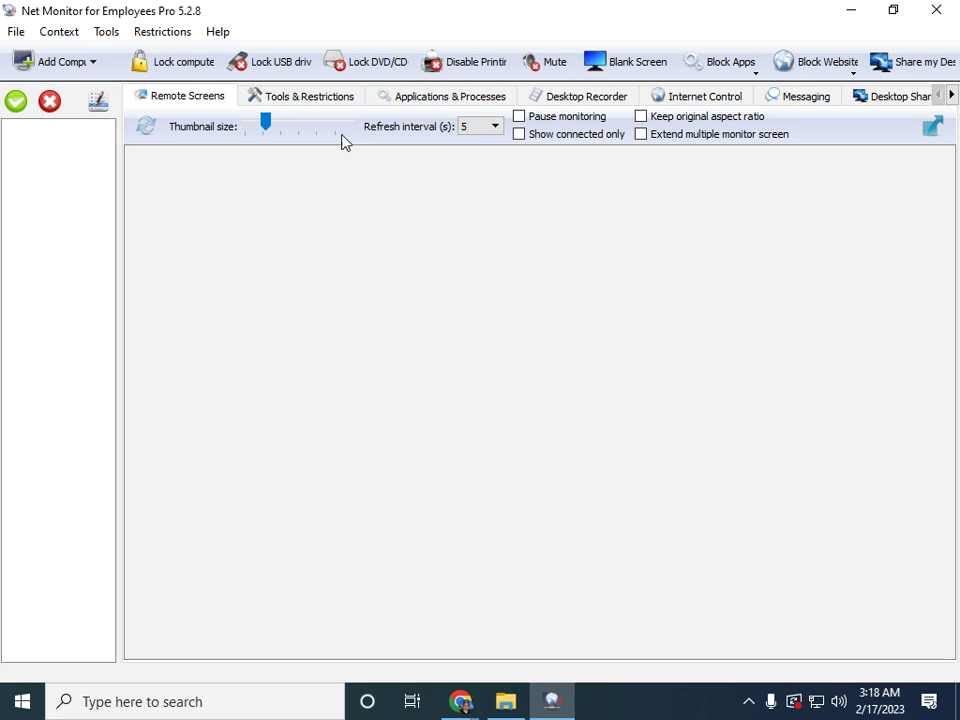
Step: Review the system actions and the open-website option among the Tools & Restrictions, and return to Remote Screens
{"action": "left_click", "coordinate": [309, 108]}
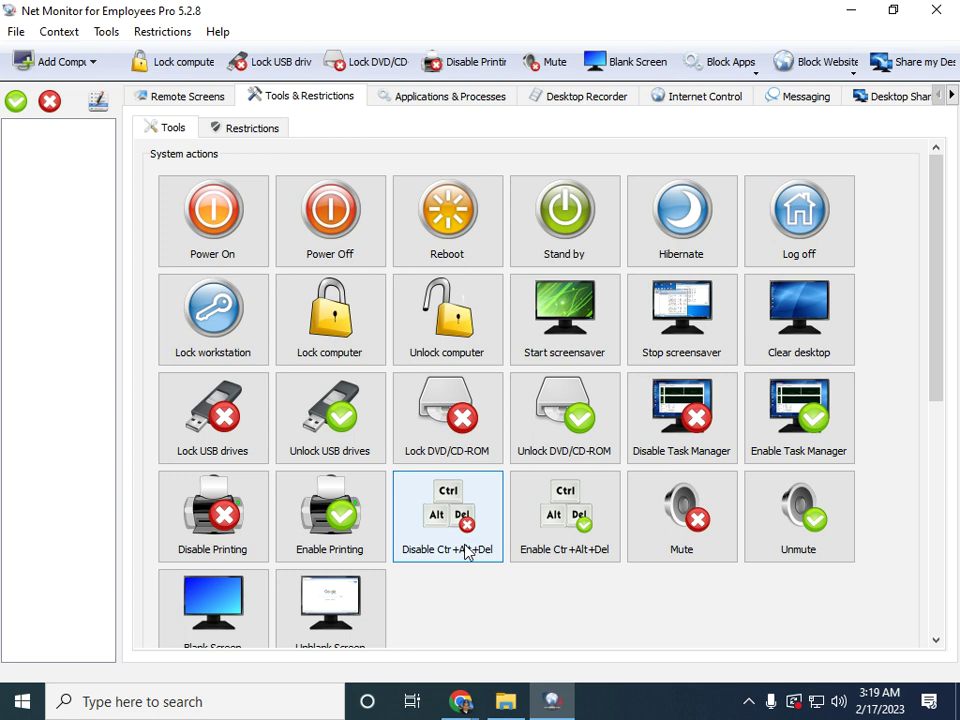
{"action": "scroll", "coordinate": [440, 560], "scroll_direction": "down", "scroll_amount": 2}
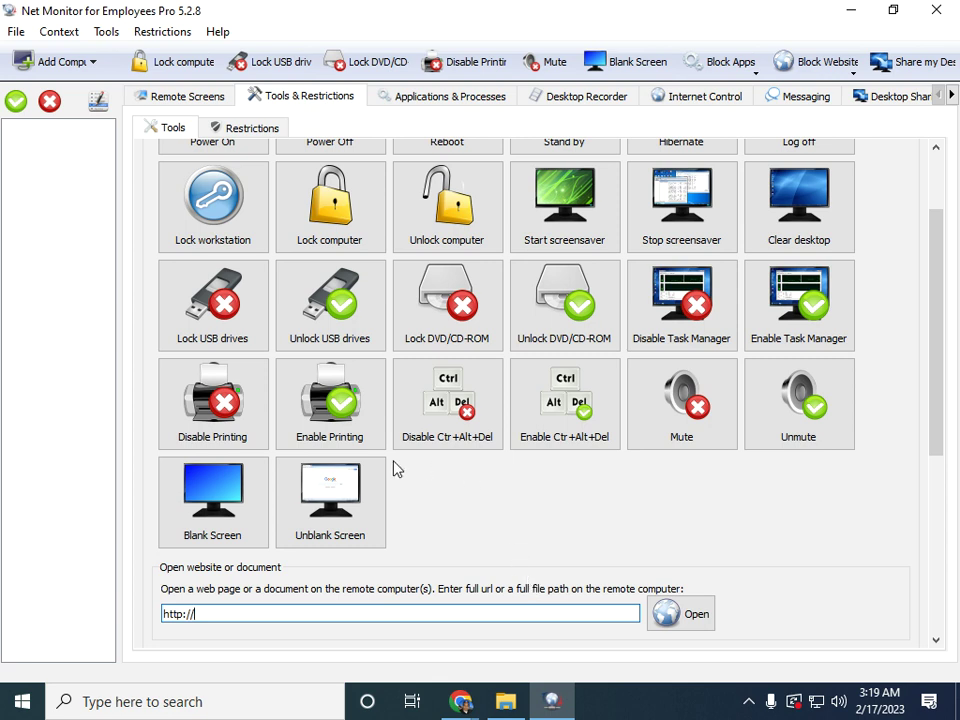
{"action": "left_click", "coordinate": [441, 613]}
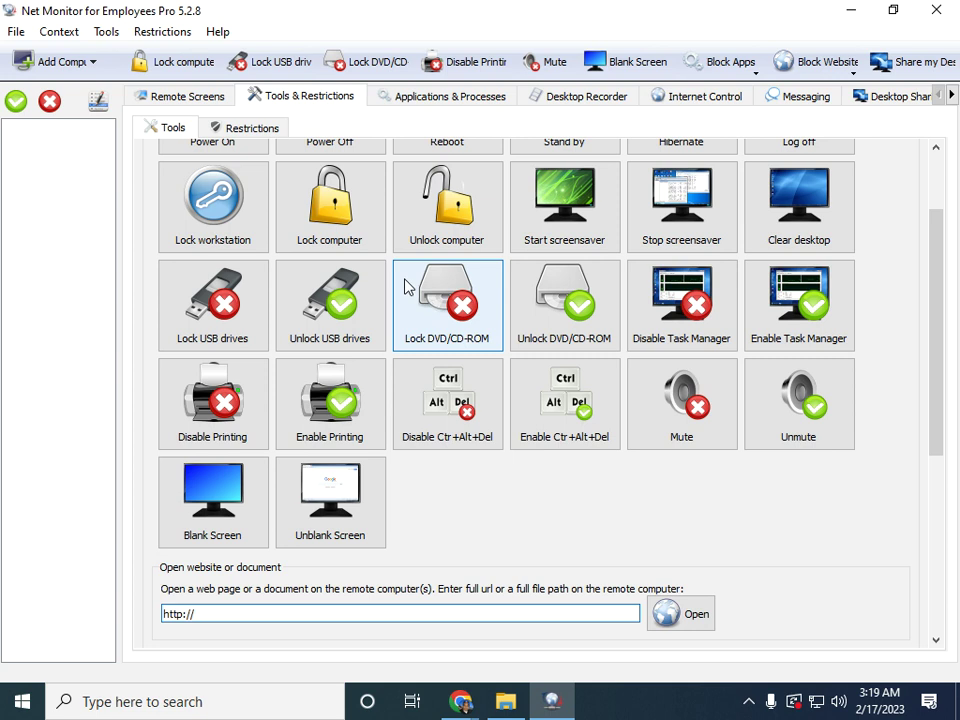
{"action": "scroll", "coordinate": [371, 274], "scroll_direction": "up", "scroll_amount": 2}
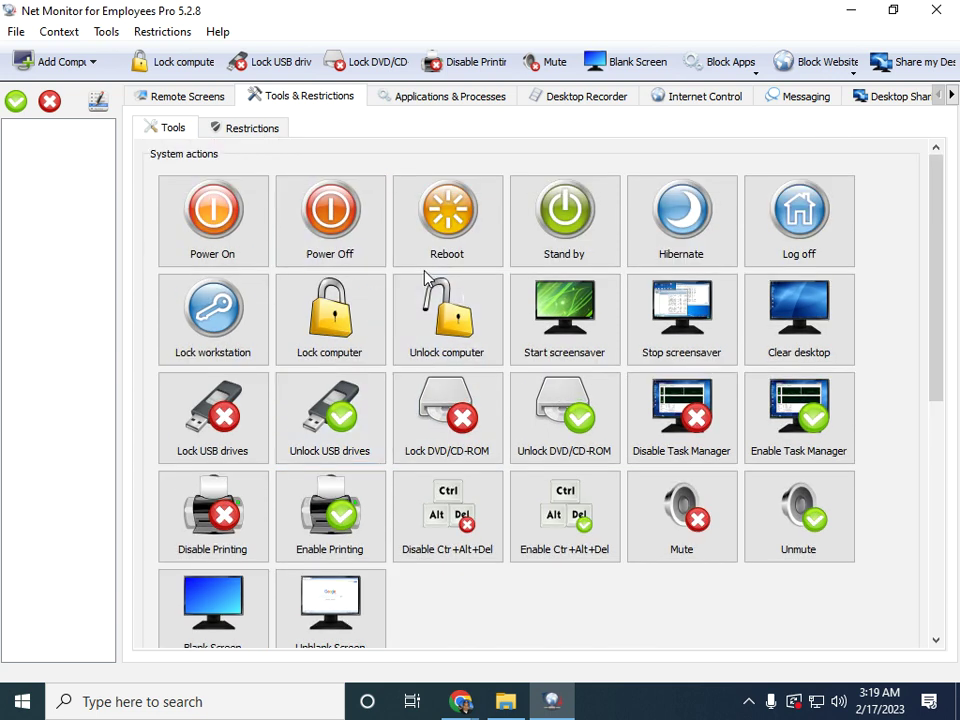
{"action": "left_click", "coordinate": [190, 100]}
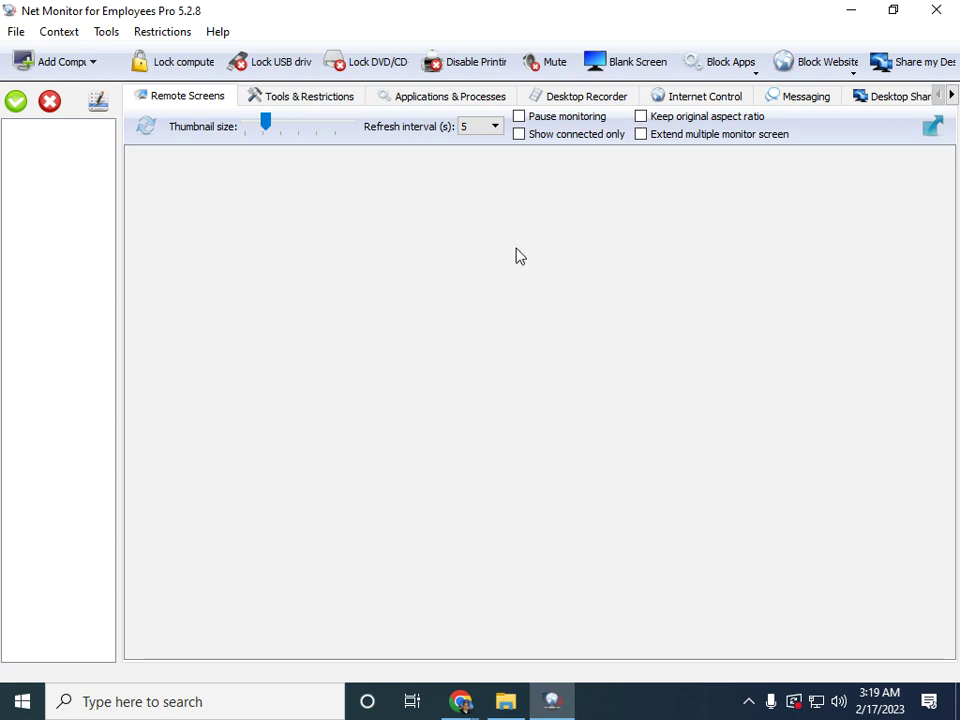
Step: View the Desktop Recorder settings and try Add to blocked list in Applications & Processes, dismissing the message
{"action": "left_click", "coordinate": [592, 97]}
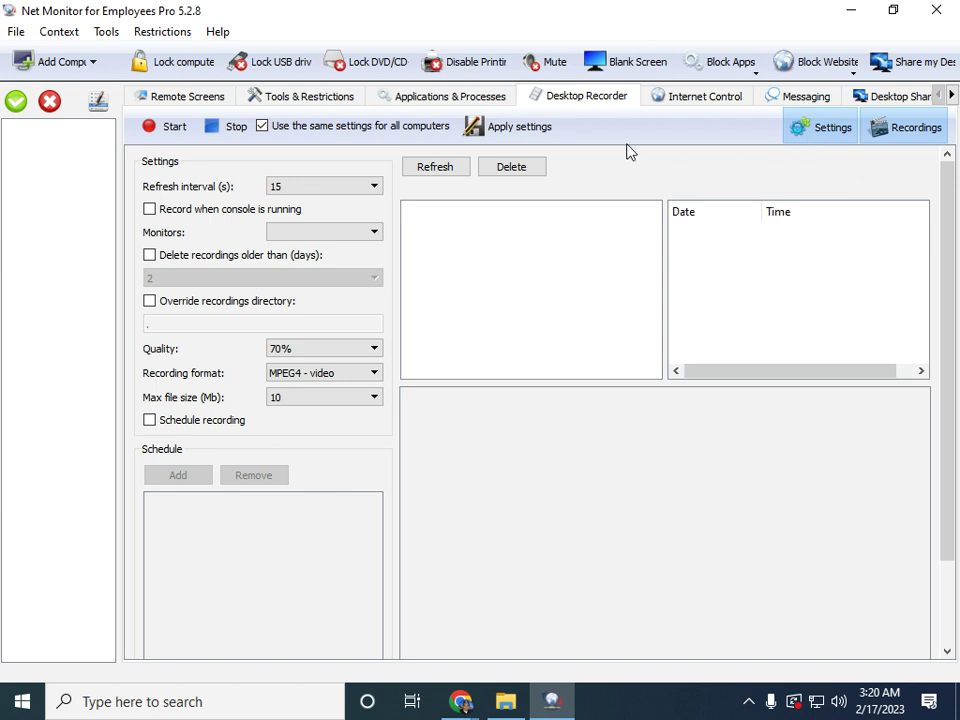
{"action": "left_click", "coordinate": [462, 97]}
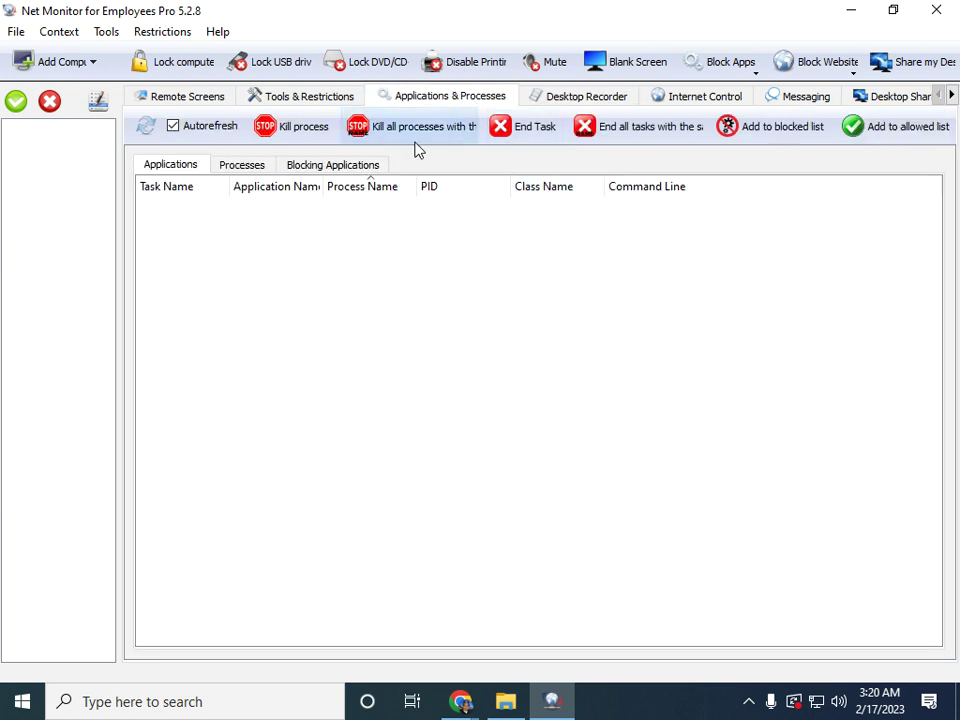
{"action": "left_click", "coordinate": [783, 127]}
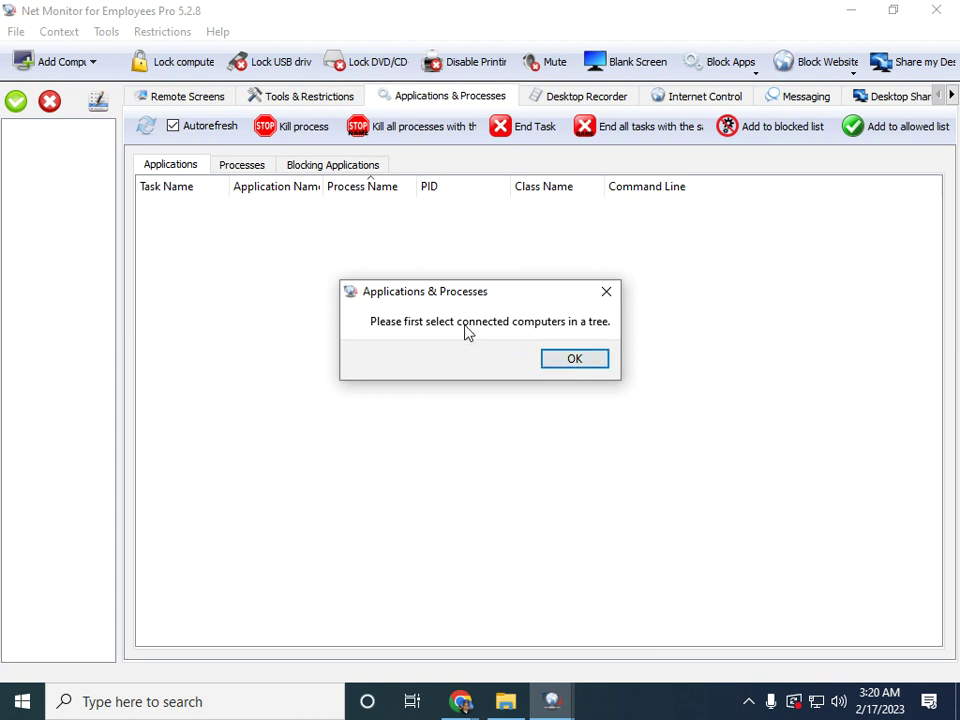
{"action": "left_click", "coordinate": [586, 363]}
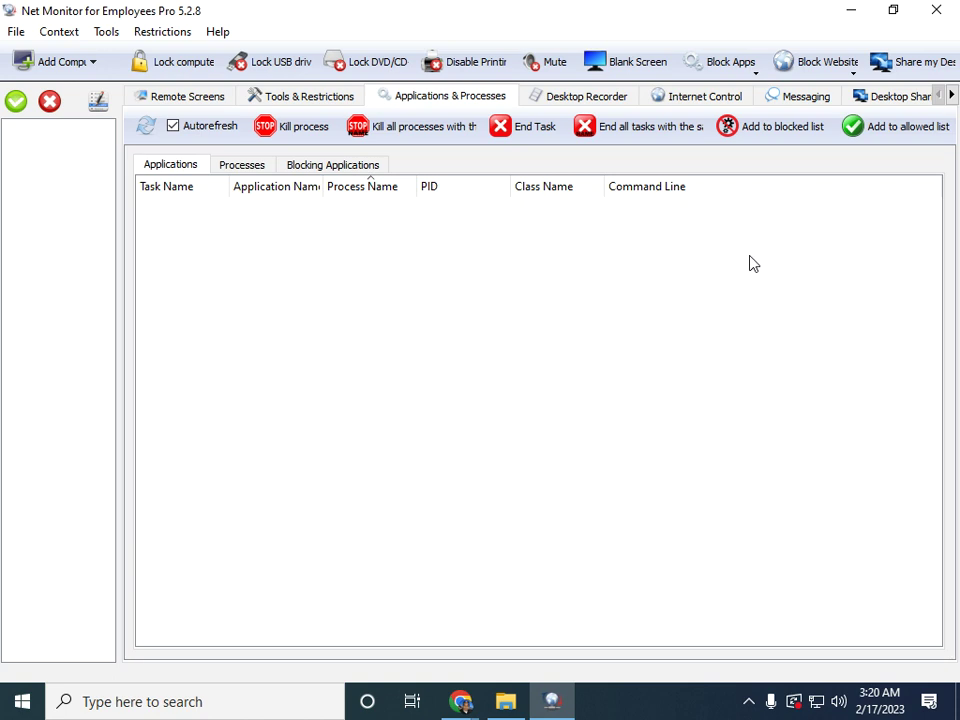
Step: Try the Block all websites and Block the following websites options in Internet Control, and leave for Messaging without applying them
{"action": "left_click", "coordinate": [704, 97]}
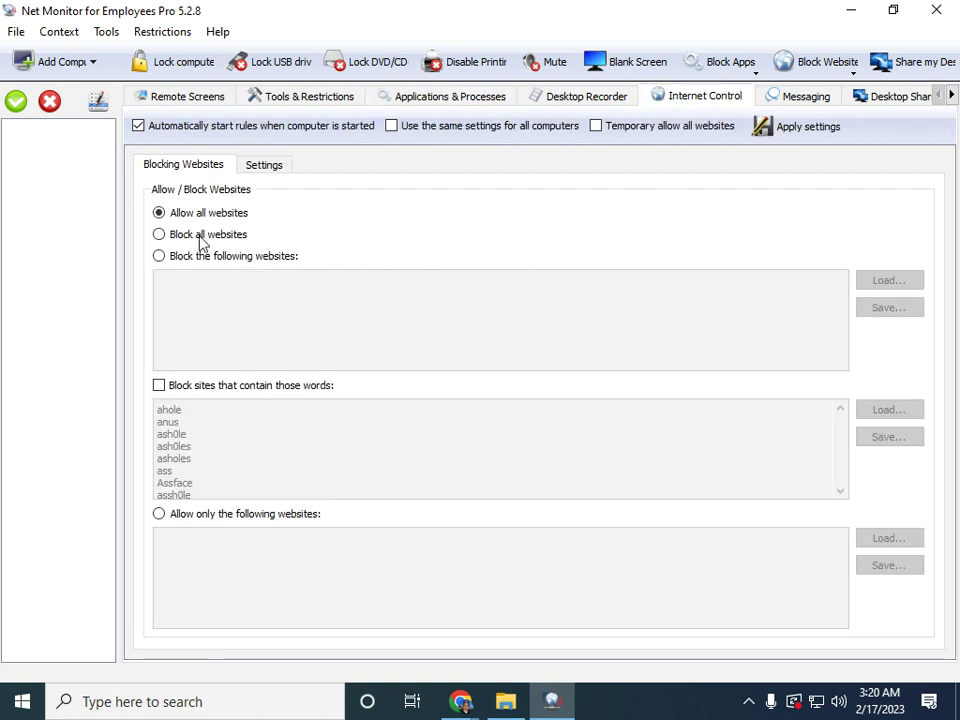
{"action": "left_click", "coordinate": [159, 236]}
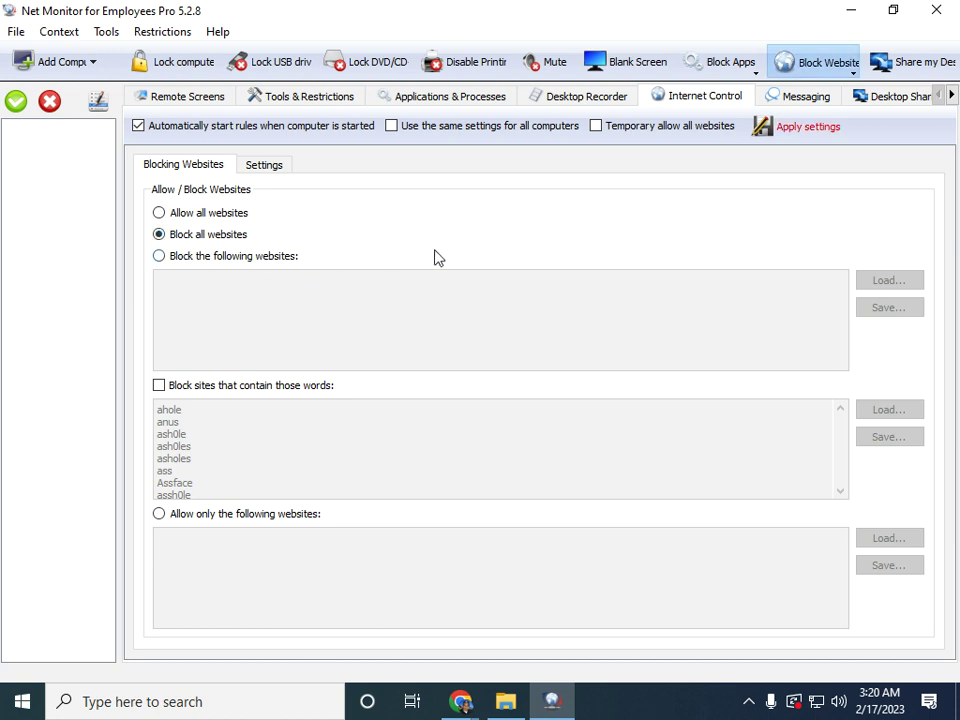
{"action": "left_click", "coordinate": [162, 257]}
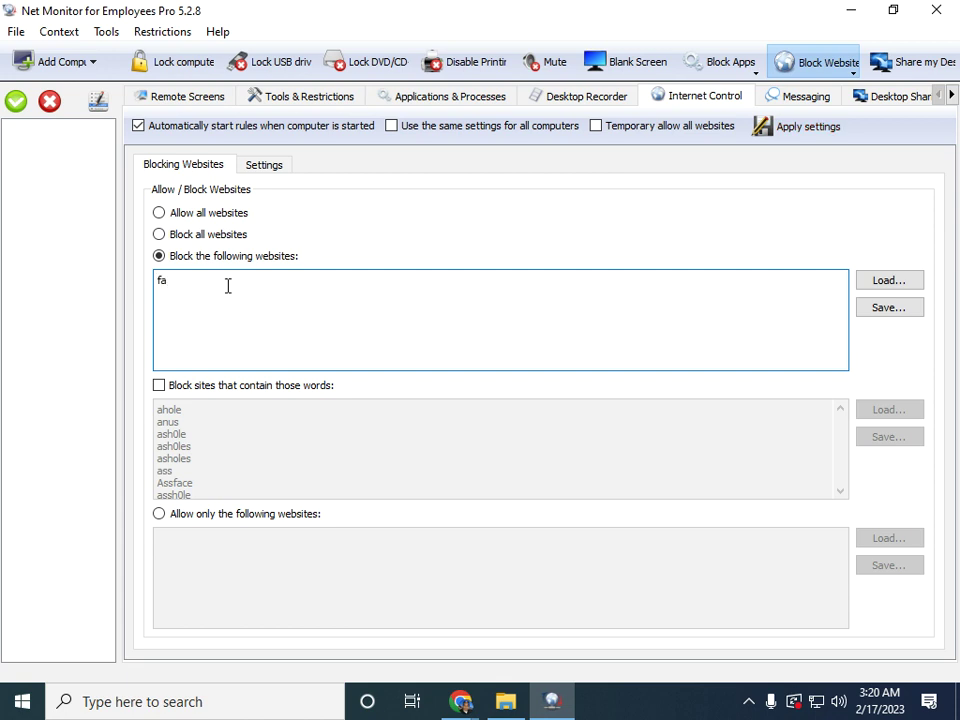
{"action": "key", "text": "BackSpace"}
{"action": "left_click", "coordinate": [822, 98]}
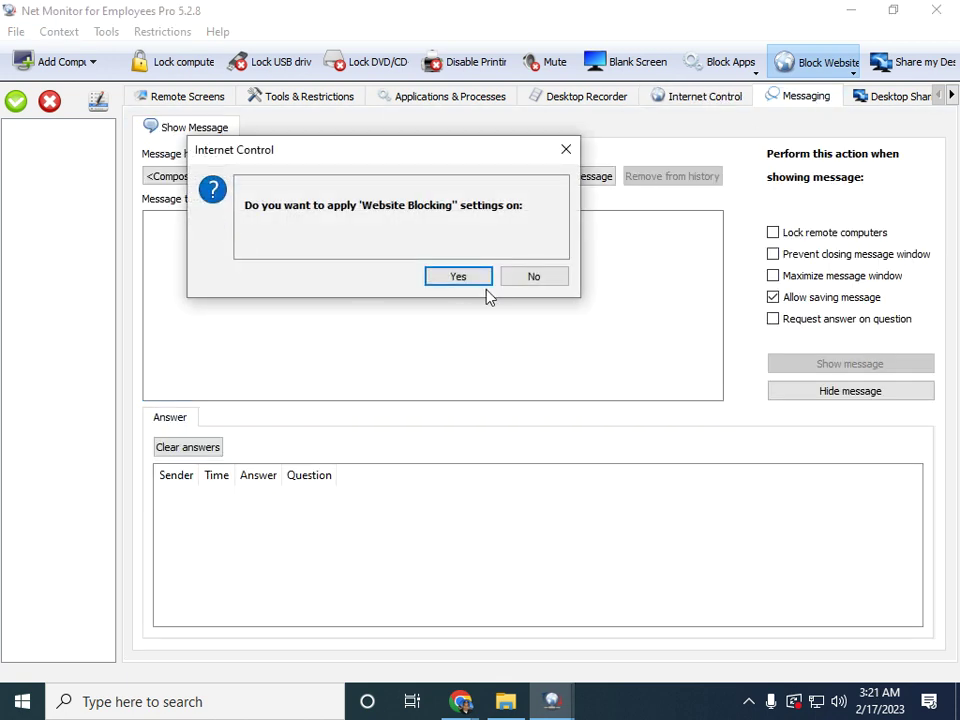
{"action": "left_click", "coordinate": [543, 281]}
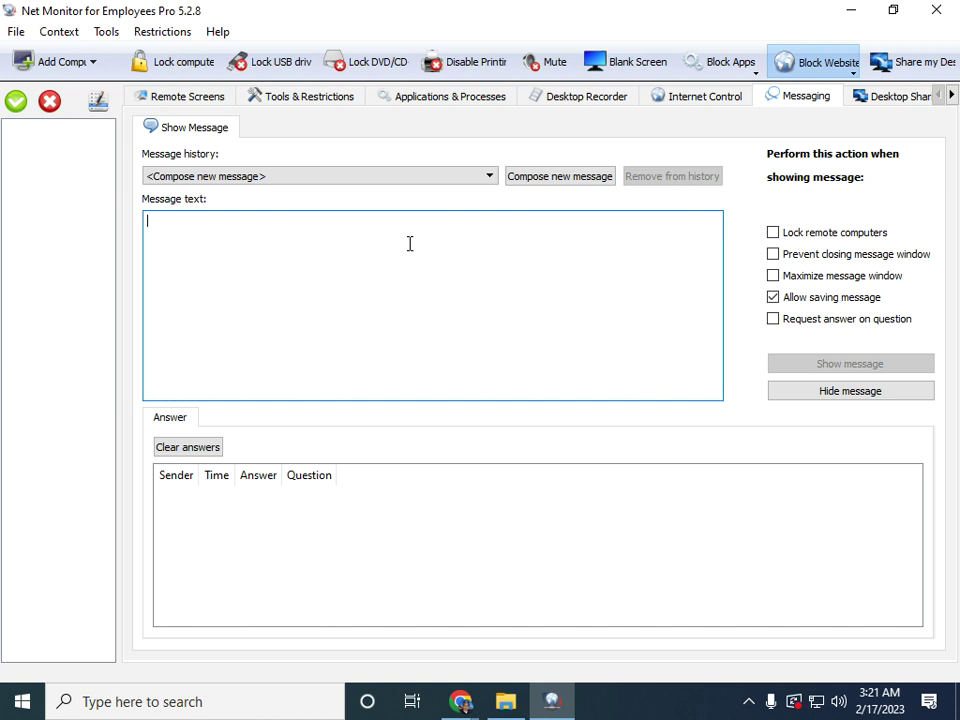
Step: Start composing a new blank message, and request the Disable Printing restriction but decline enabling it on all computers
{"action": "left_click", "coordinate": [574, 178]}
{"action": "left_click", "coordinate": [277, 221]}
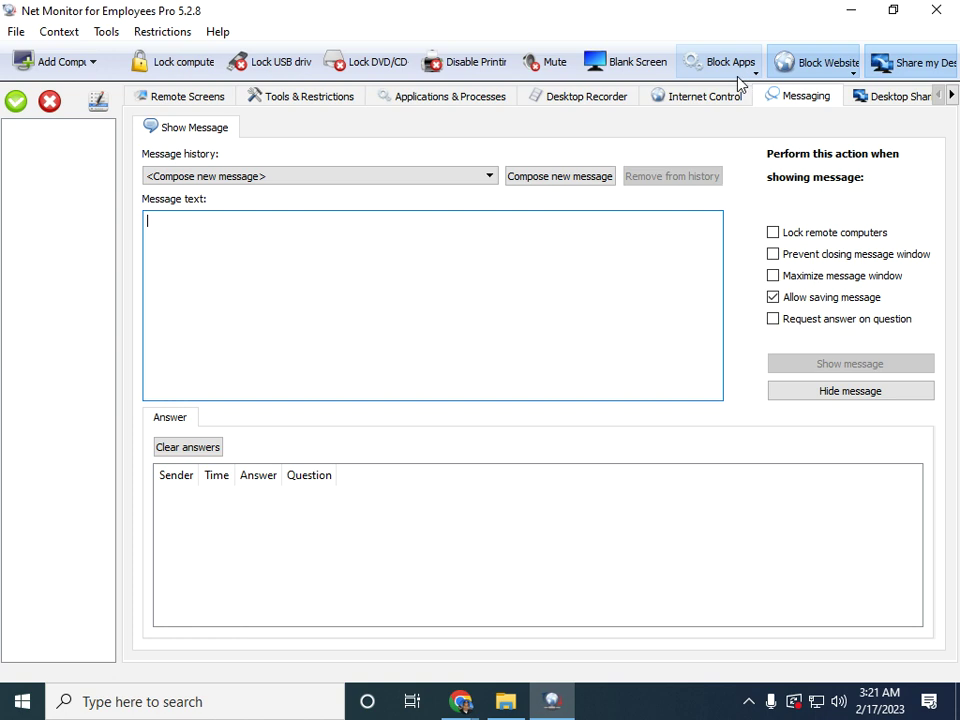
{"action": "left_click", "coordinate": [465, 68]}
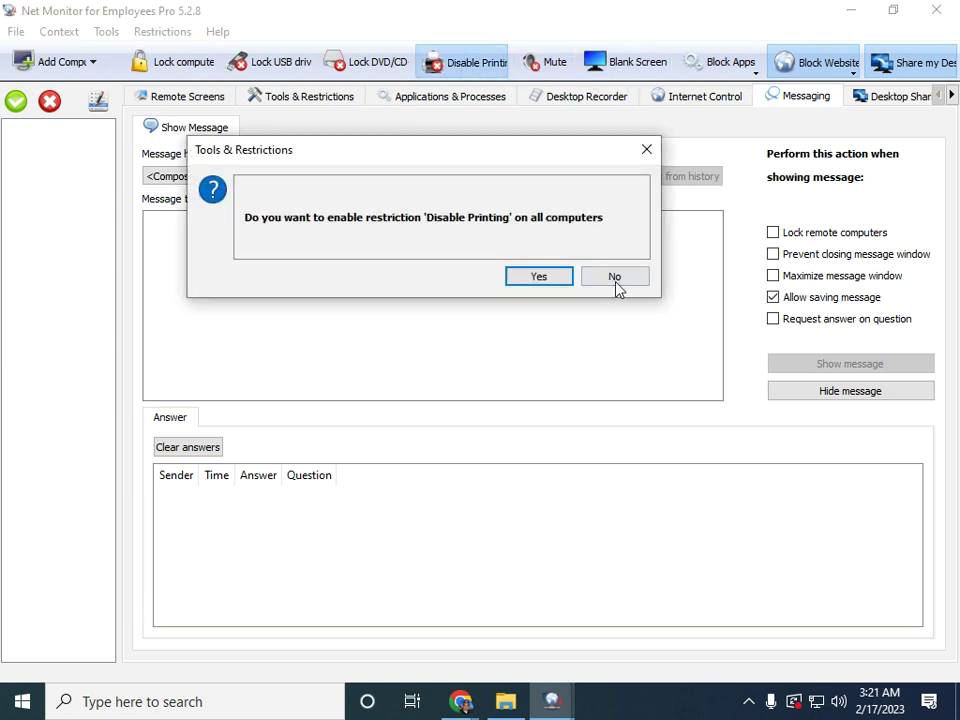
{"action": "left_click", "coordinate": [615, 282]}
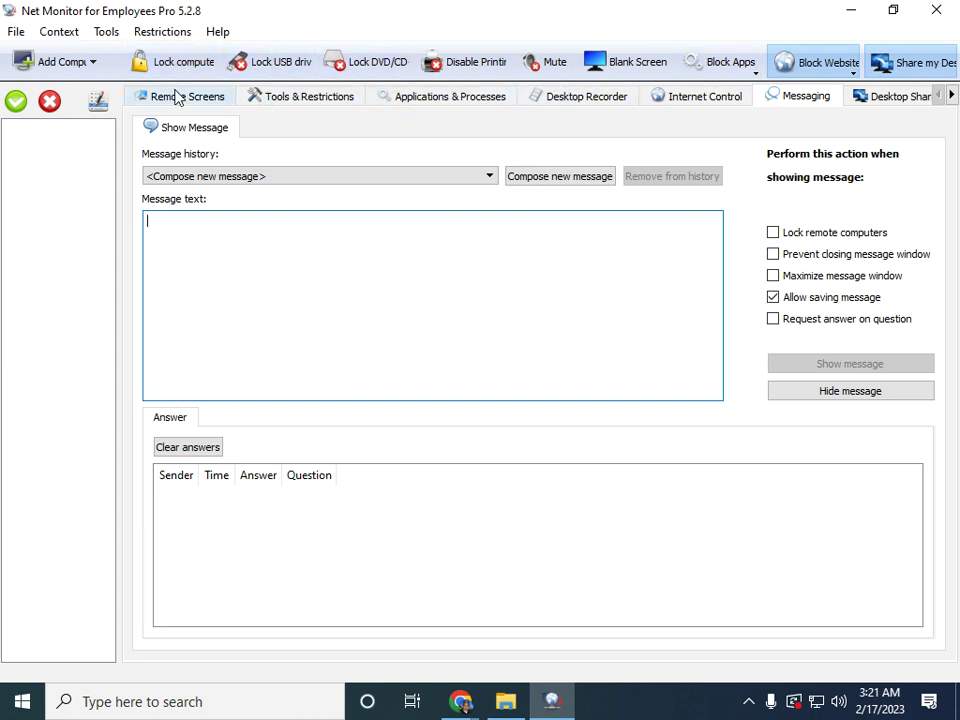
Step: Review the available commands listed under Restrictions and Tools without applying any of them
{"action": "left_click", "coordinate": [166, 32]}
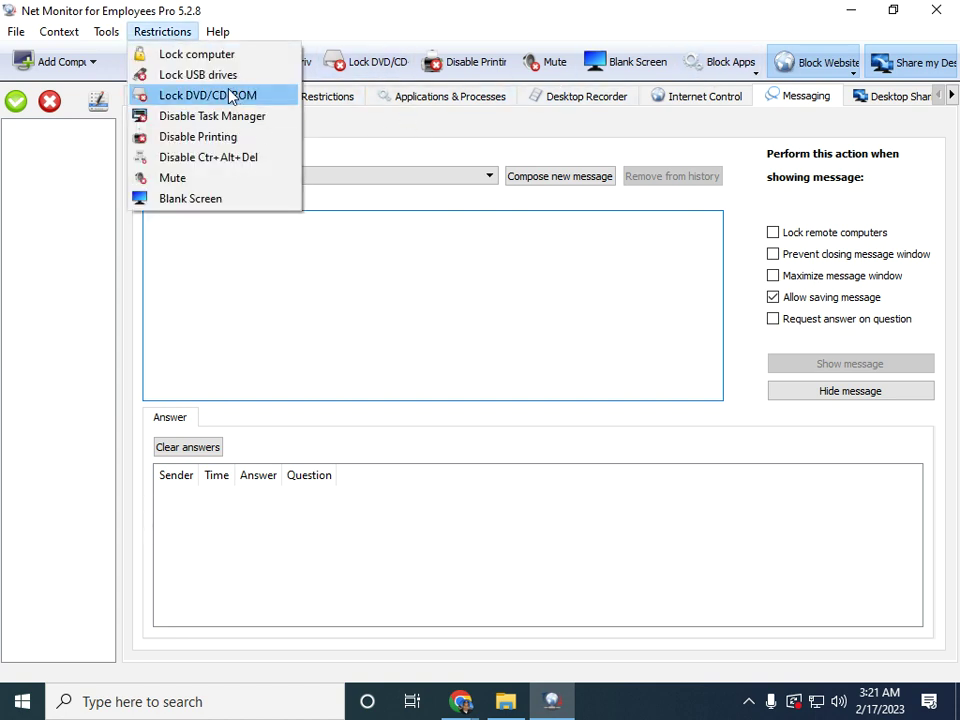
{"action": "left_click", "coordinate": [333, 287]}
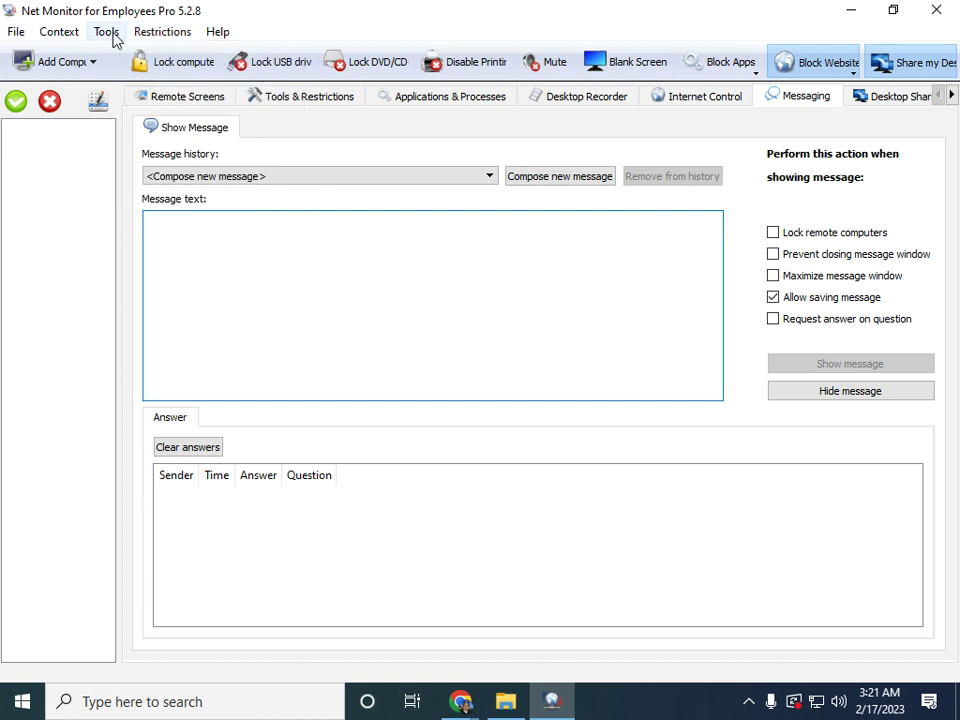
{"action": "left_click", "coordinate": [108, 33]}
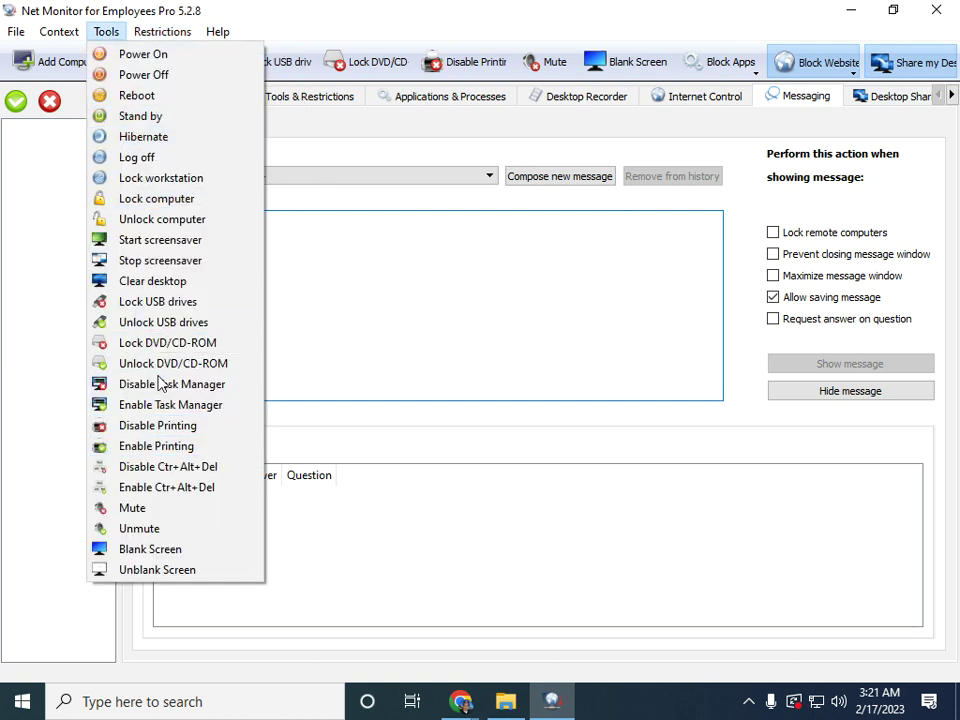
{"action": "left_click", "coordinate": [331, 226]}
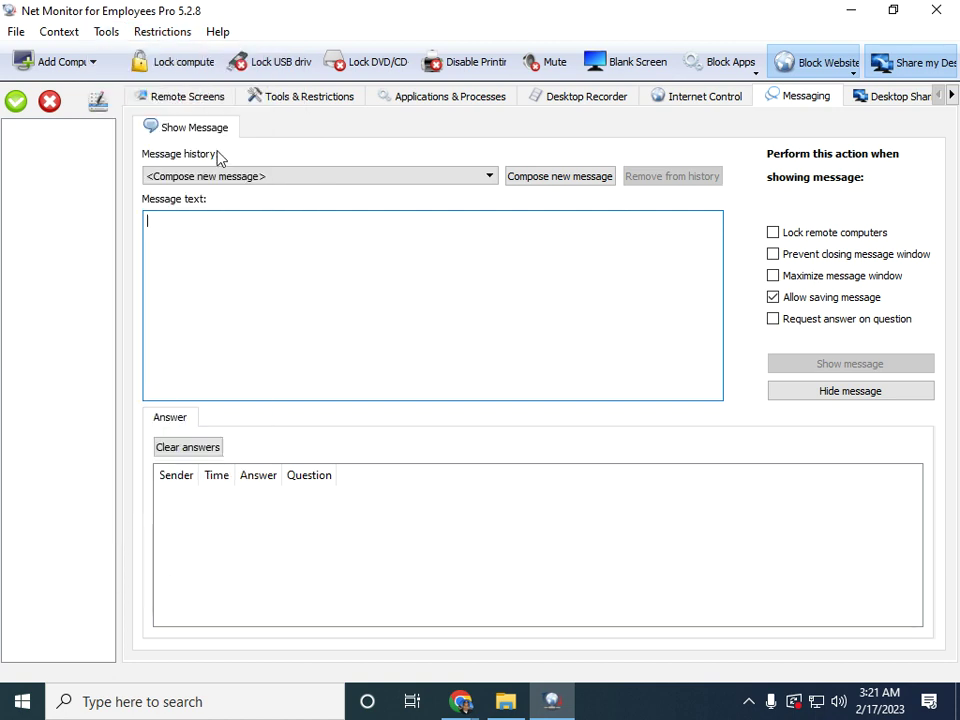
Step: Open the network scan for computers, examine its IP range and agent password fields, and close it without scanning
{"action": "left_click", "coordinate": [91, 66]}
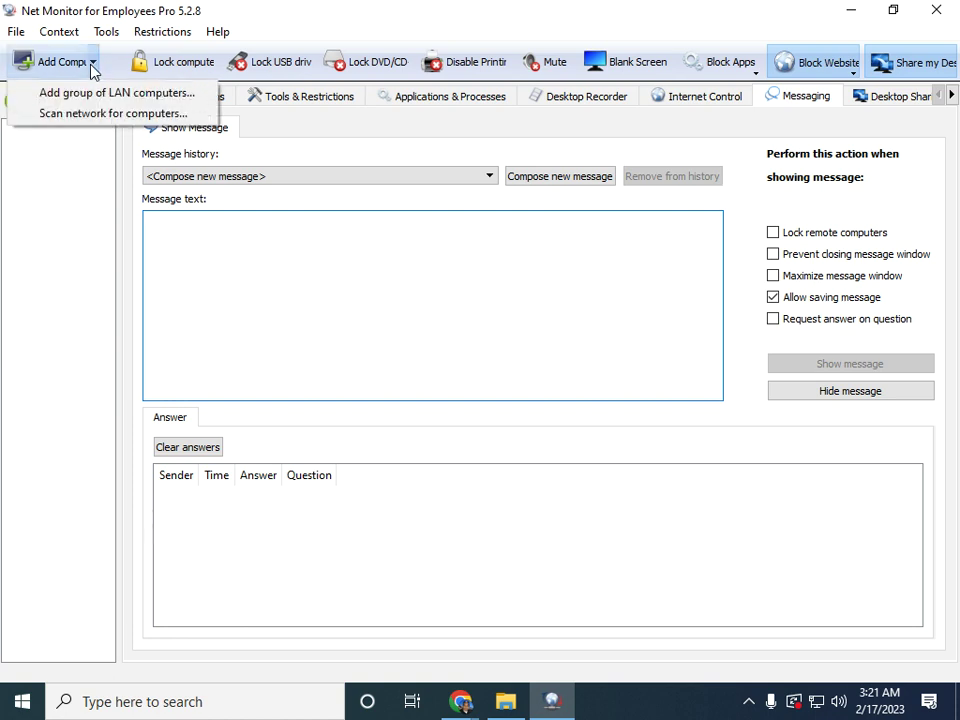
{"action": "left_click", "coordinate": [108, 114]}
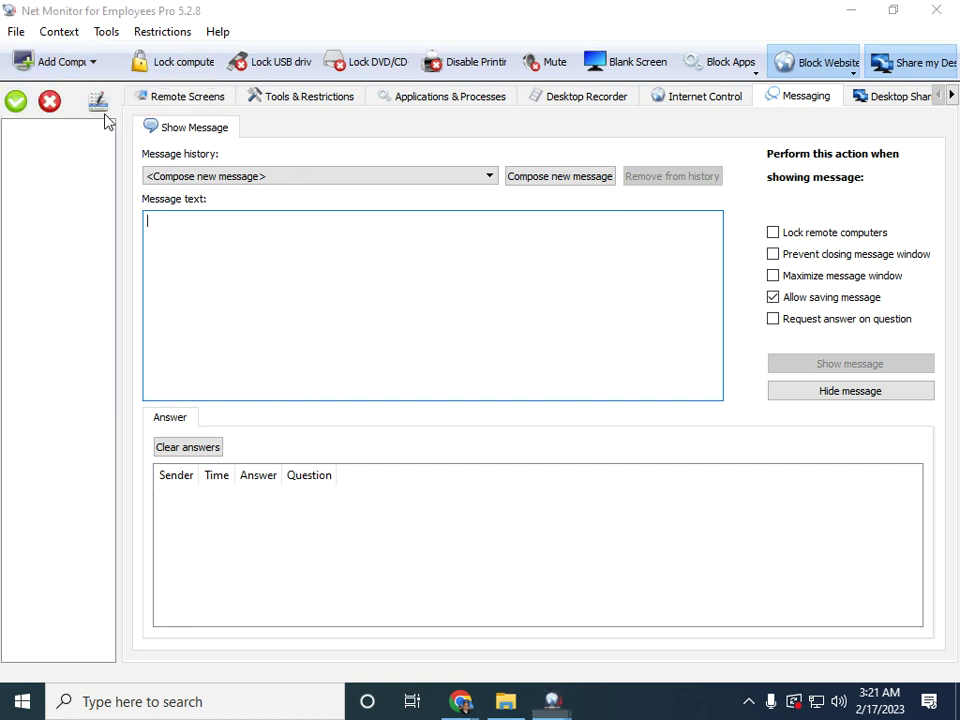
{"action": "left_click_drag", "start_coordinate": [548, 203], "coordinate": [433, 161]}
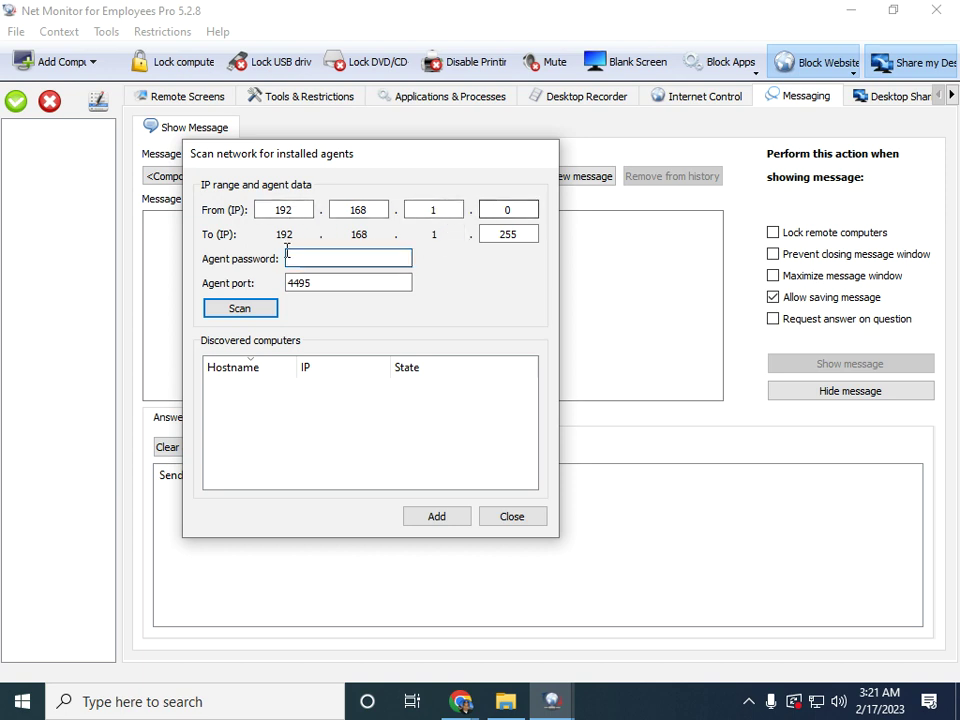
{"action": "left_click", "coordinate": [499, 236]}
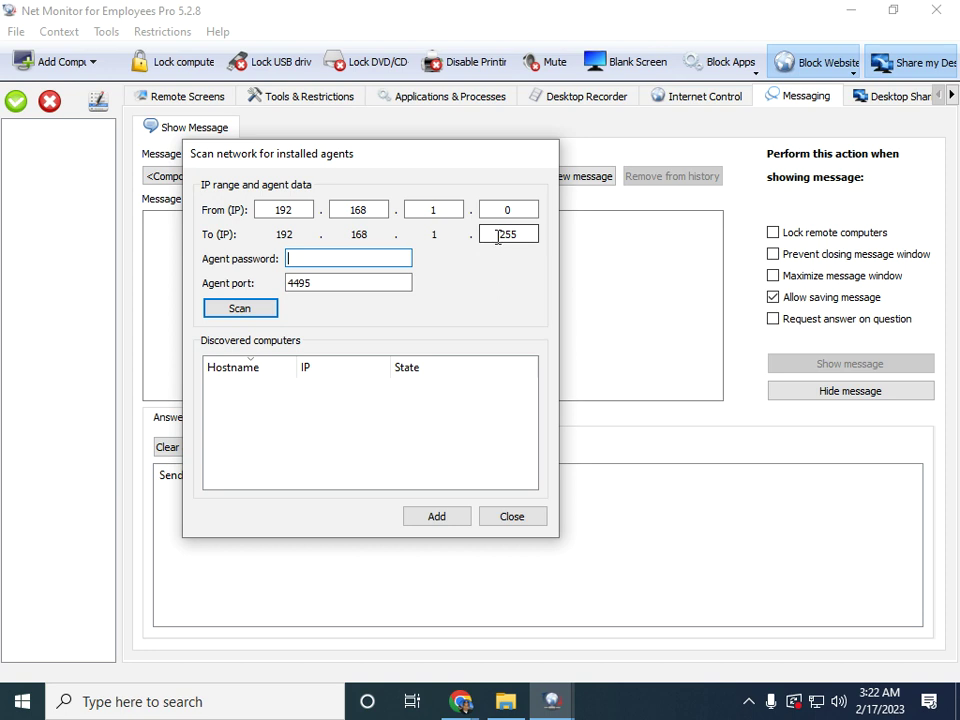
{"action": "left_click_drag", "start_coordinate": [499, 236], "coordinate": [535, 234]}
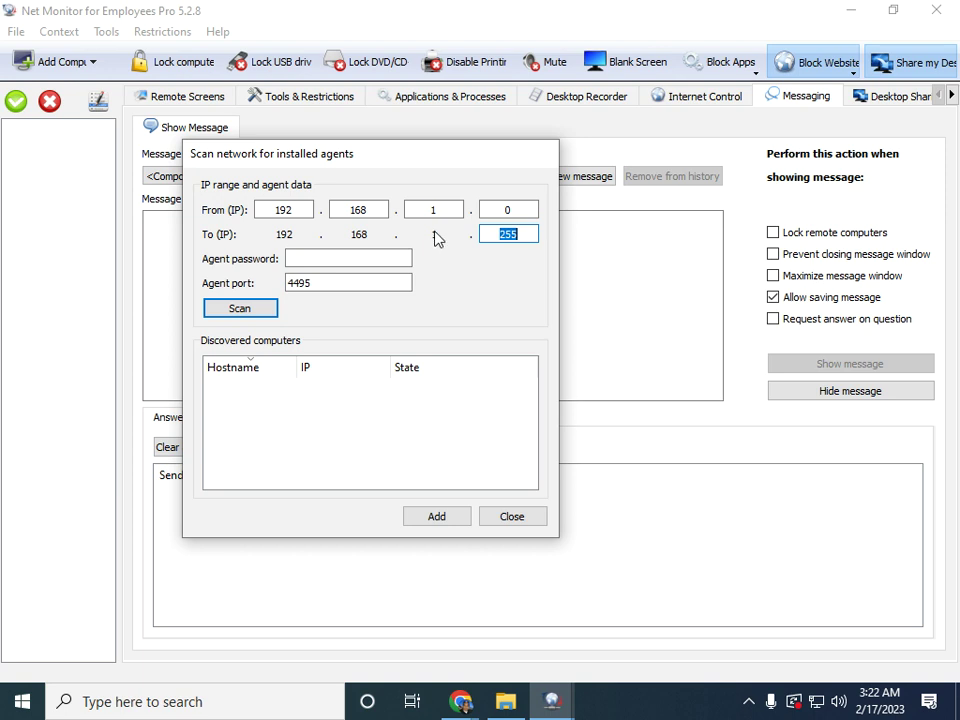
{"action": "left_click", "coordinate": [301, 258]}
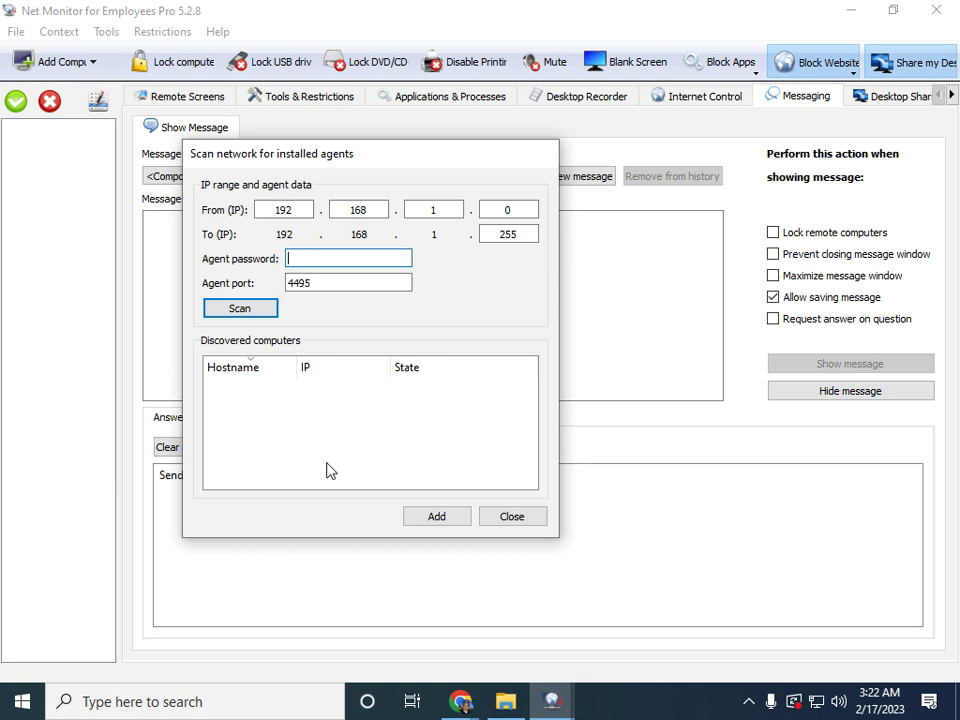
{"action": "left_click", "coordinate": [507, 524]}
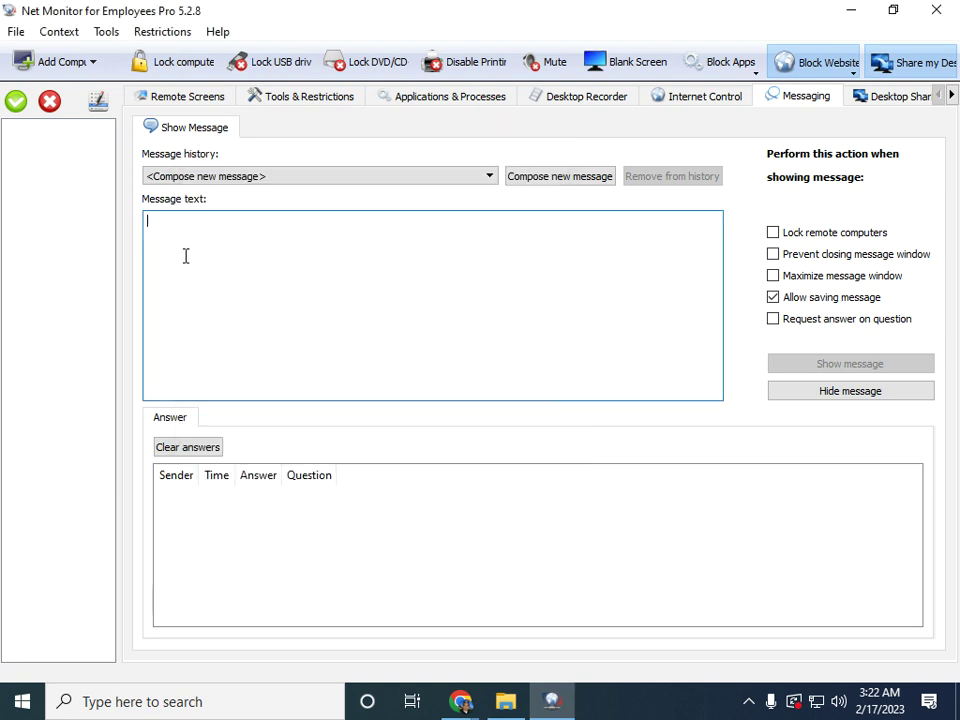
Step: View the options for adding a group of LAN computers, cancel without adding any, and return to Remote Screens
{"action": "left_click", "coordinate": [91, 63]}
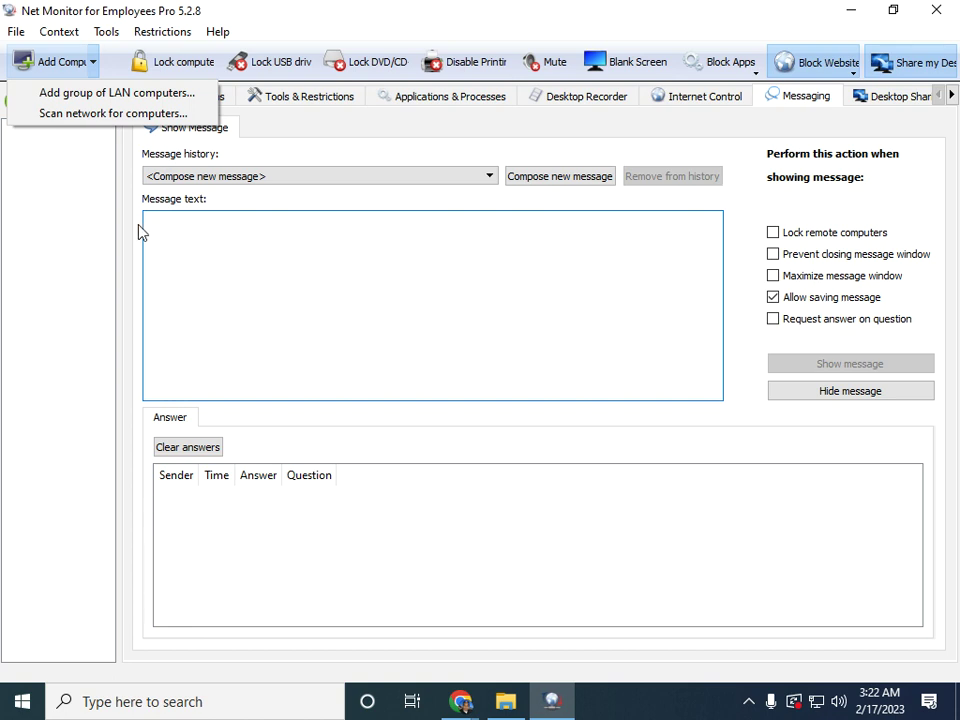
{"action": "left_click", "coordinate": [121, 93]}
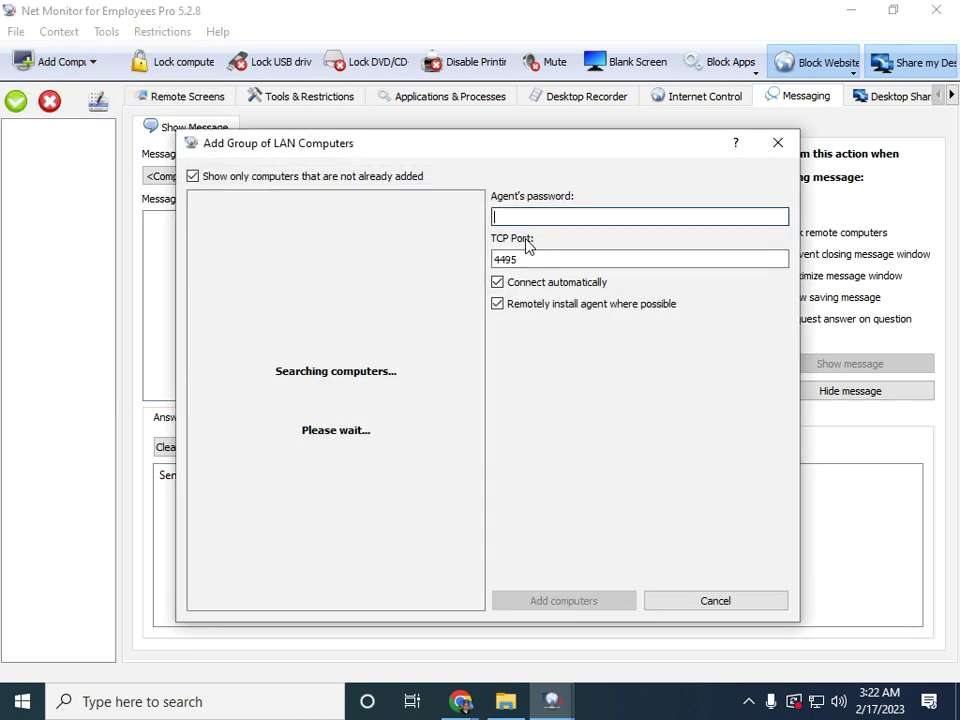
{"action": "left_click", "coordinate": [718, 603]}
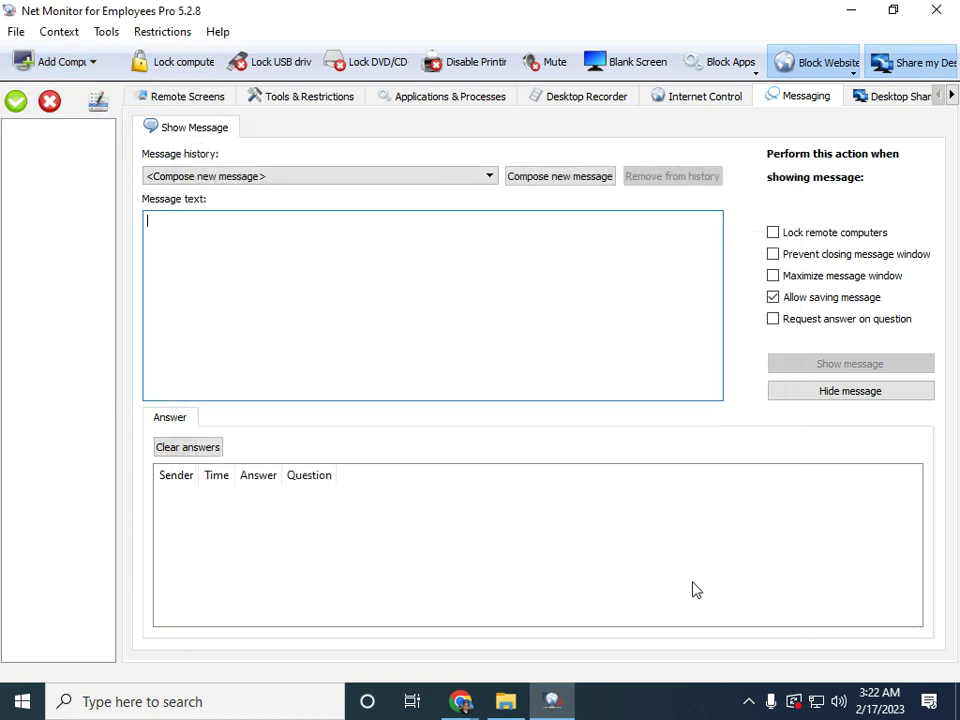
{"action": "left_click", "coordinate": [212, 272]}
{"action": "left_click", "coordinate": [187, 97]}
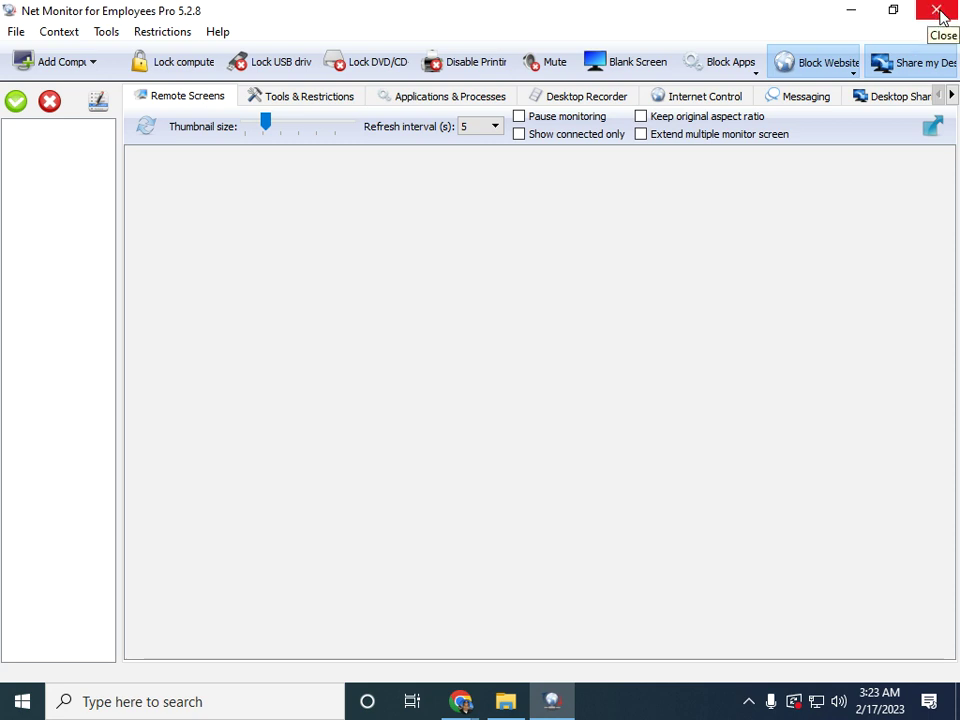
Step: Minimize the Net Monitor console and go back in File Explorer from the bin folder to Program Files (x86)
{"action": "left_click", "coordinate": [851, 17]}
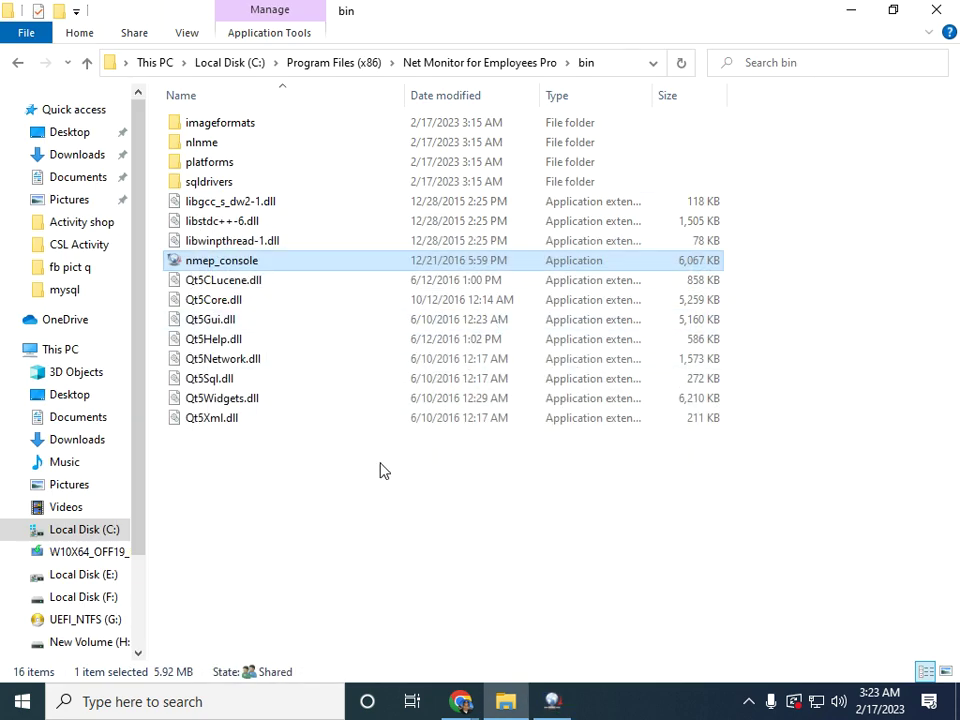
{"action": "left_click", "coordinate": [17, 66]}
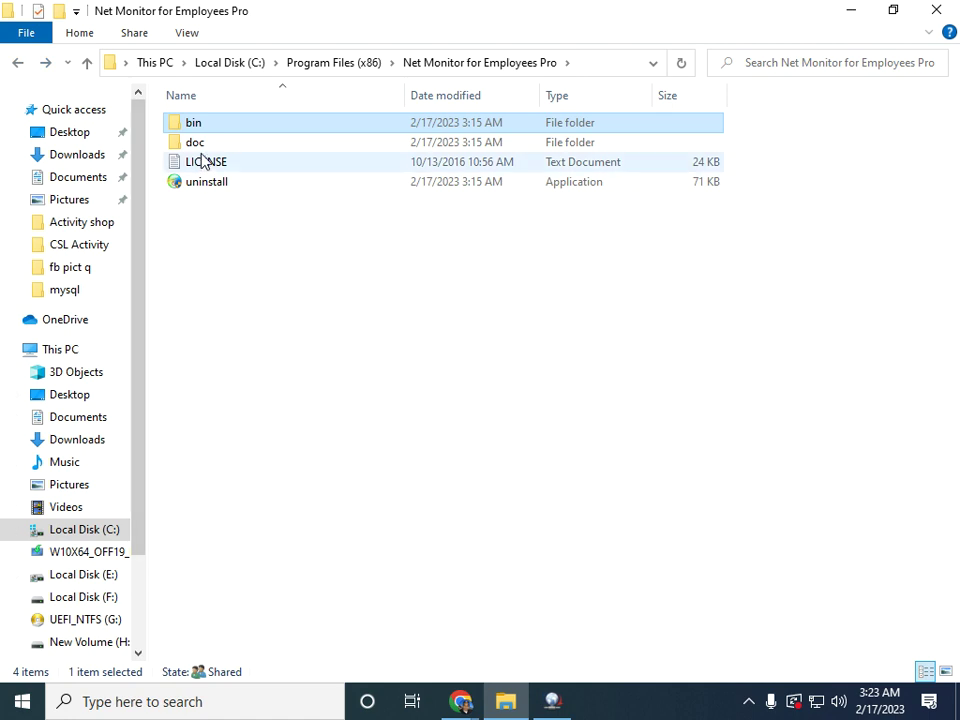
{"action": "left_click", "coordinate": [17, 66]}
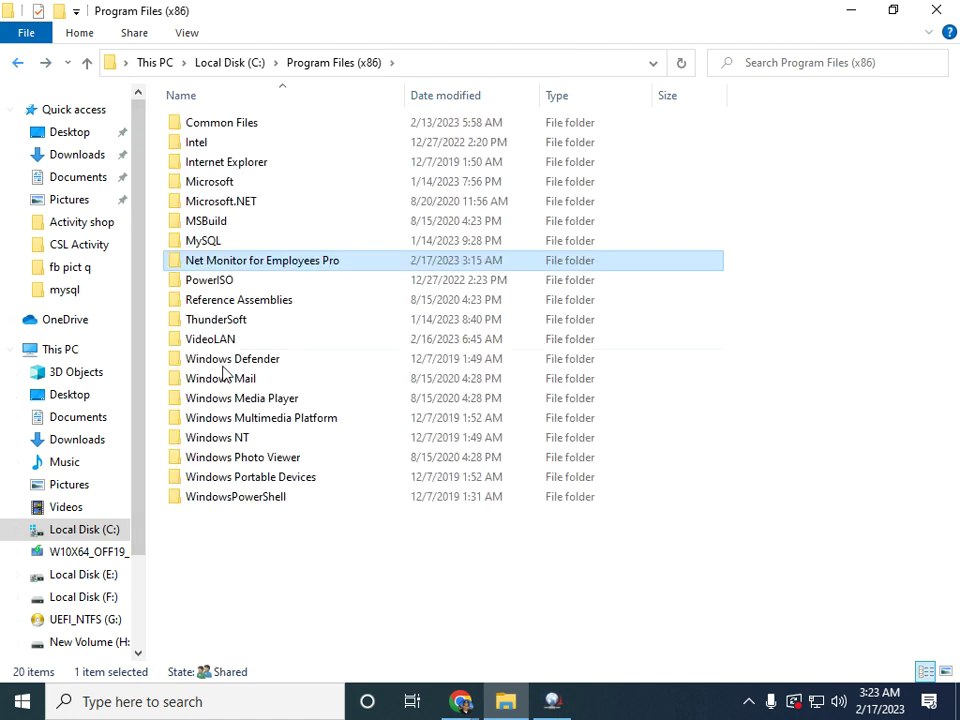
Step: View the contents of the Net Monitor for Employees Pro program folder, and minimize Chrome to reach the desktop
{"action": "double_click", "coordinate": [301, 264]}
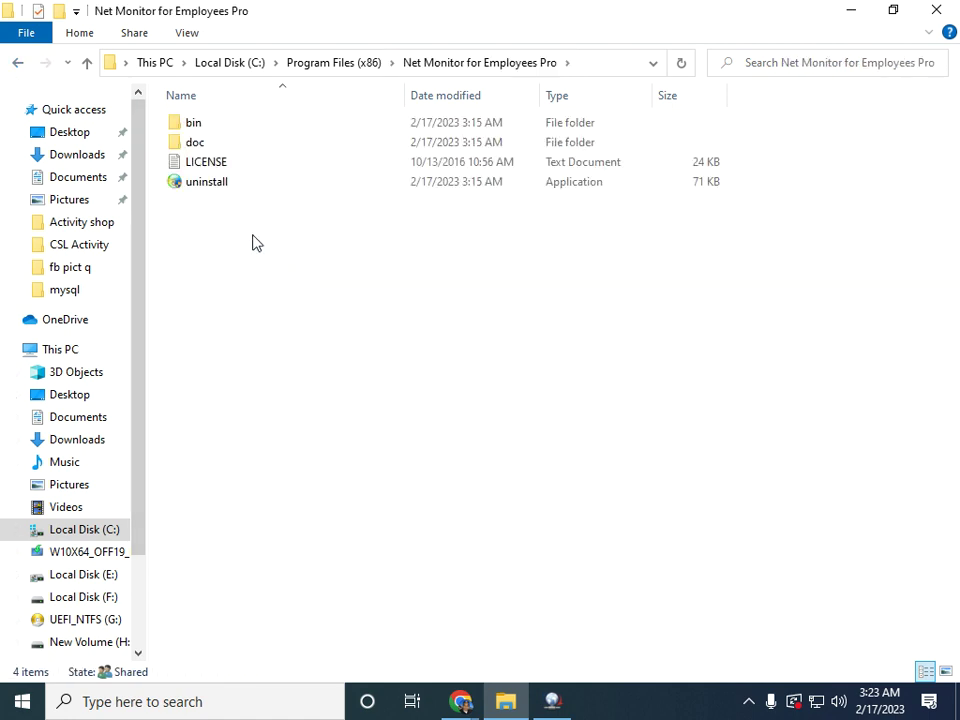
{"action": "left_click", "coordinate": [461, 701]}
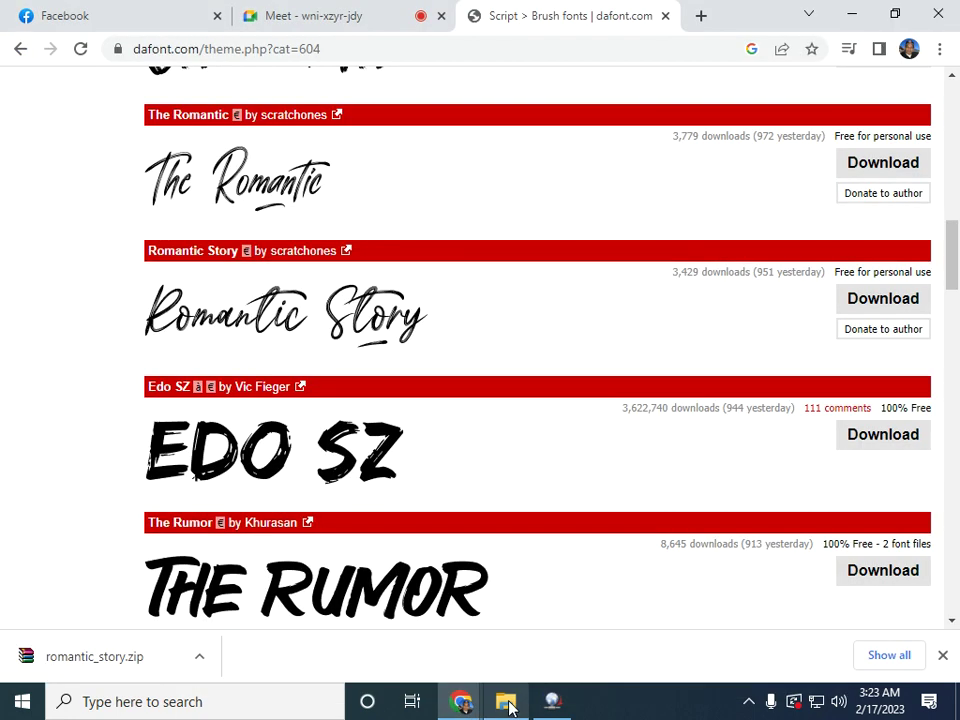
{"action": "left_click", "coordinate": [853, 16]}
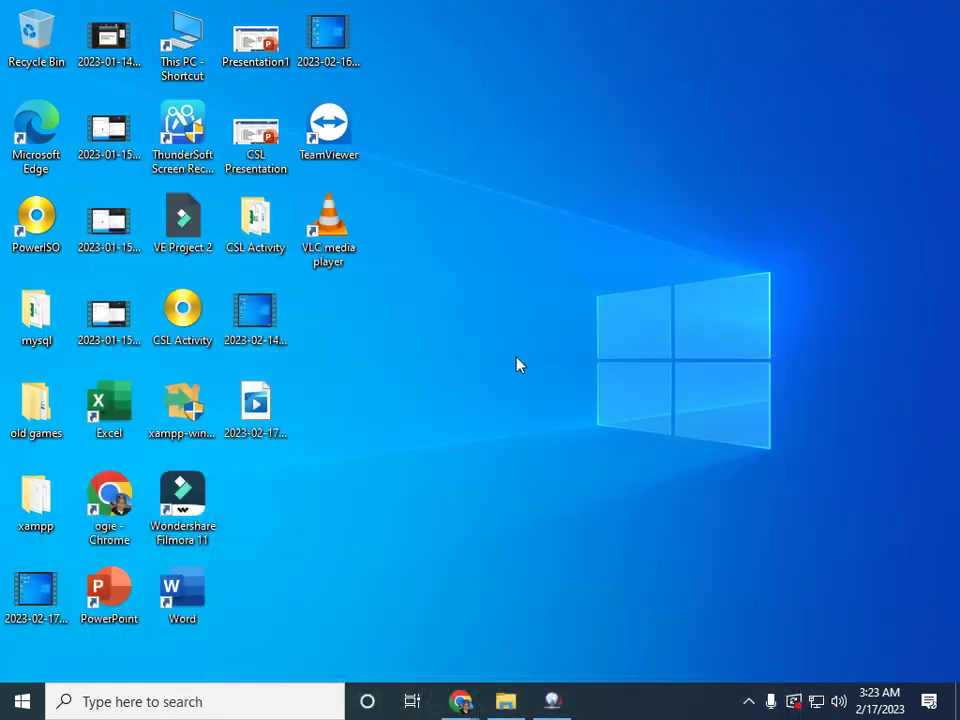
Step: Open the Network_LookOut_Net_Monitor_for_Employees_Professional_v5.2.8 folder under komtek_tools Orig in Over all Program Installers on New Volume (H:)
{"action": "double_click", "coordinate": [180, 38]}
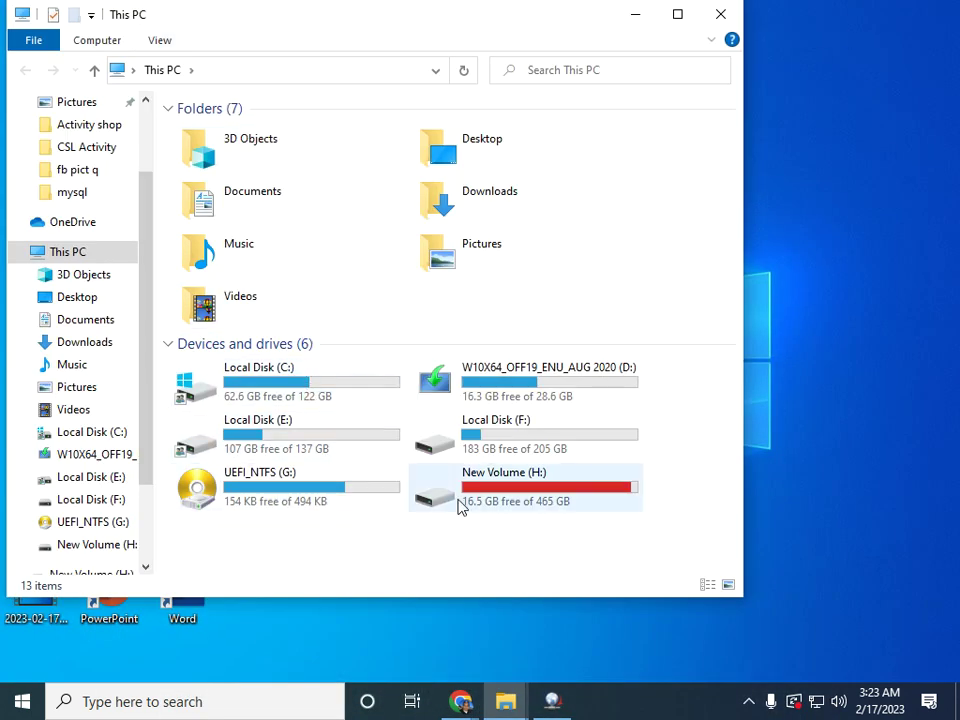
{"action": "left_click", "coordinate": [483, 503]}
{"action": "double_click", "coordinate": [483, 503]}
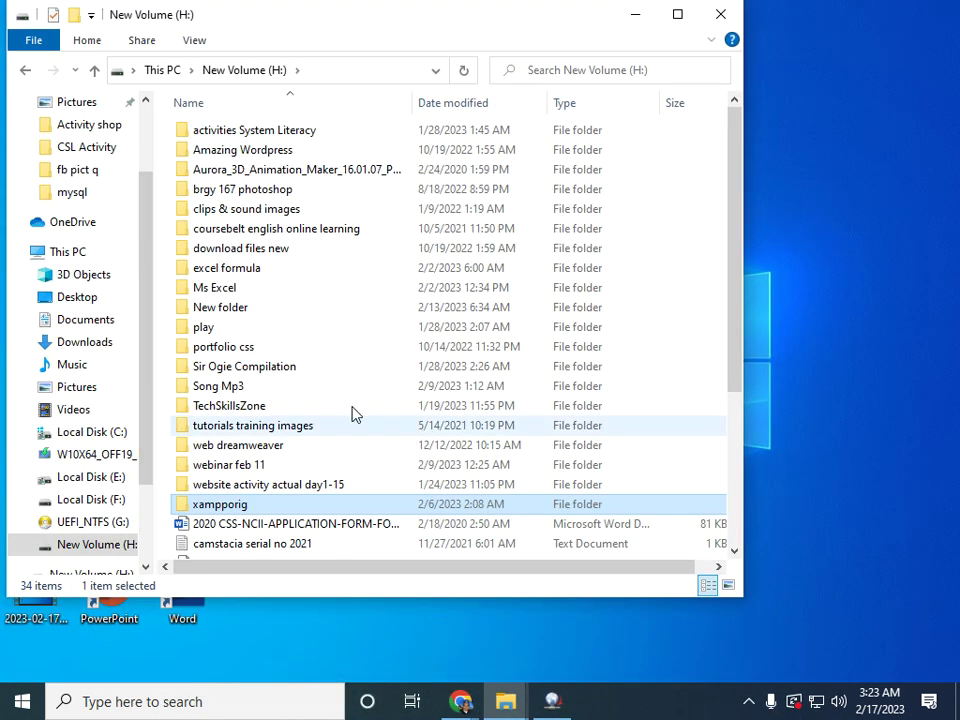
{"action": "double_click", "coordinate": [283, 375]}
{"action": "double_click", "coordinate": [285, 347]}
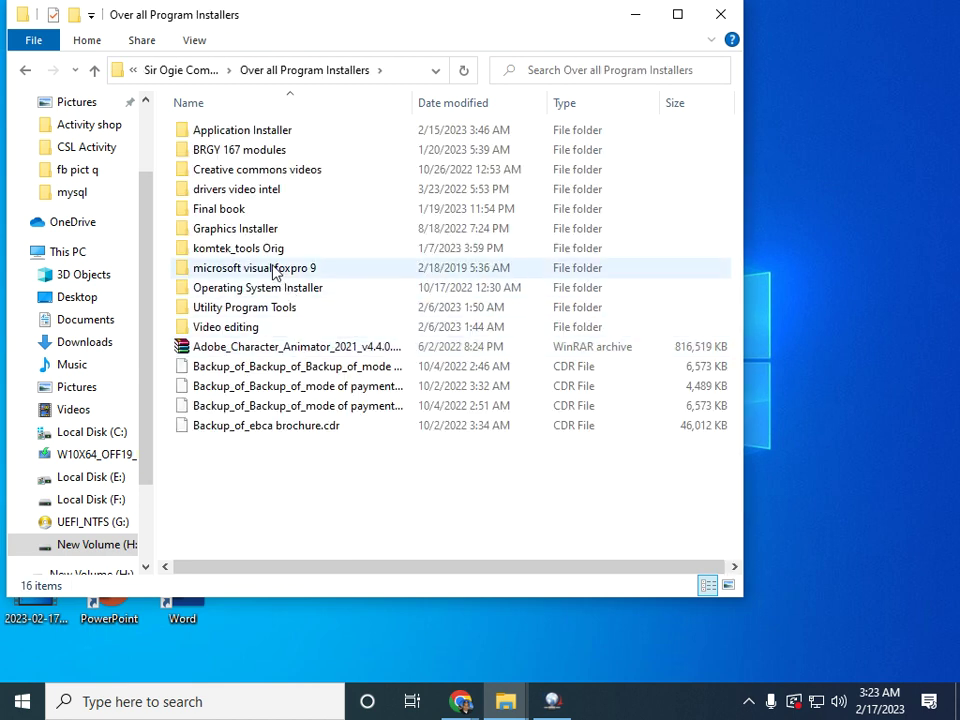
{"action": "double_click", "coordinate": [254, 251]}
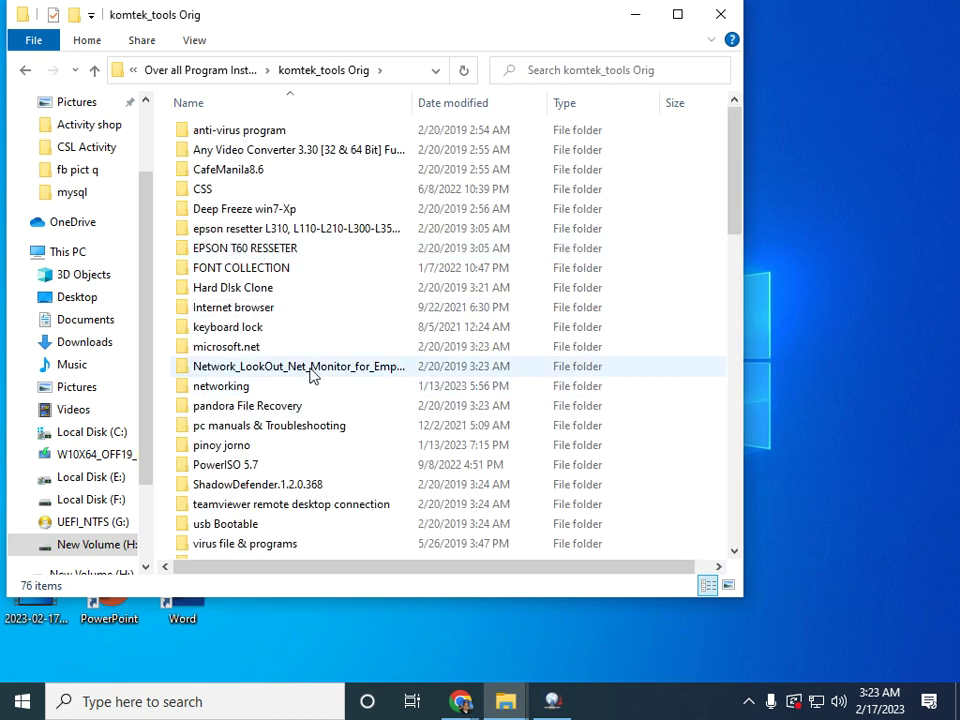
{"action": "double_click", "coordinate": [300, 367]}
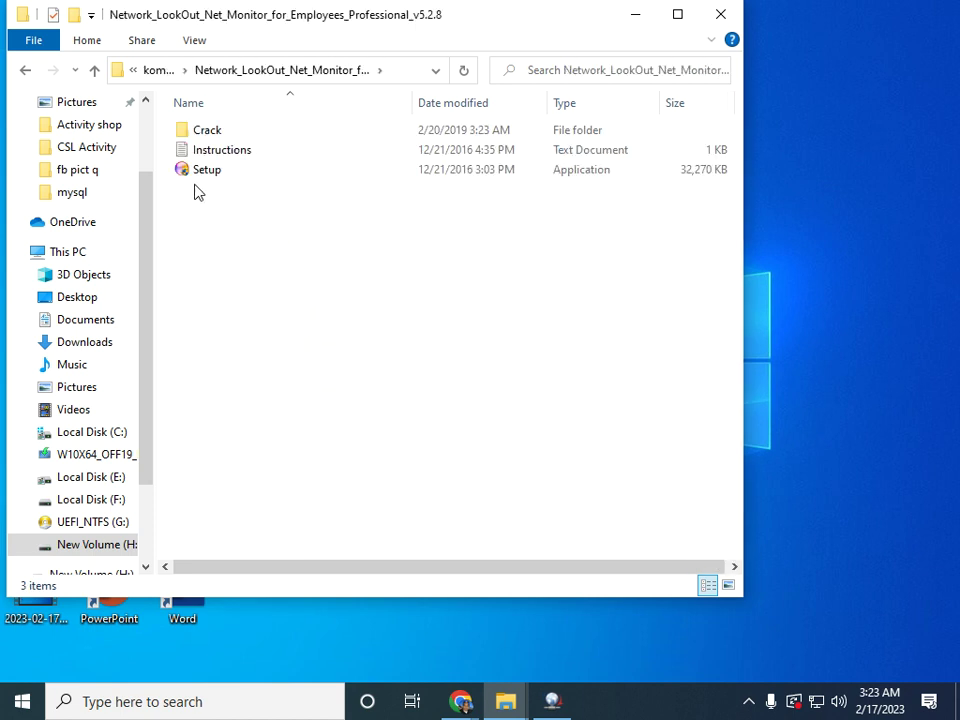
Step: Try to install the Net Monitor for Employees Agent from Setup, accepting the license and keeping the default Start Menu folder
{"action": "double_click", "coordinate": [244, 172]}
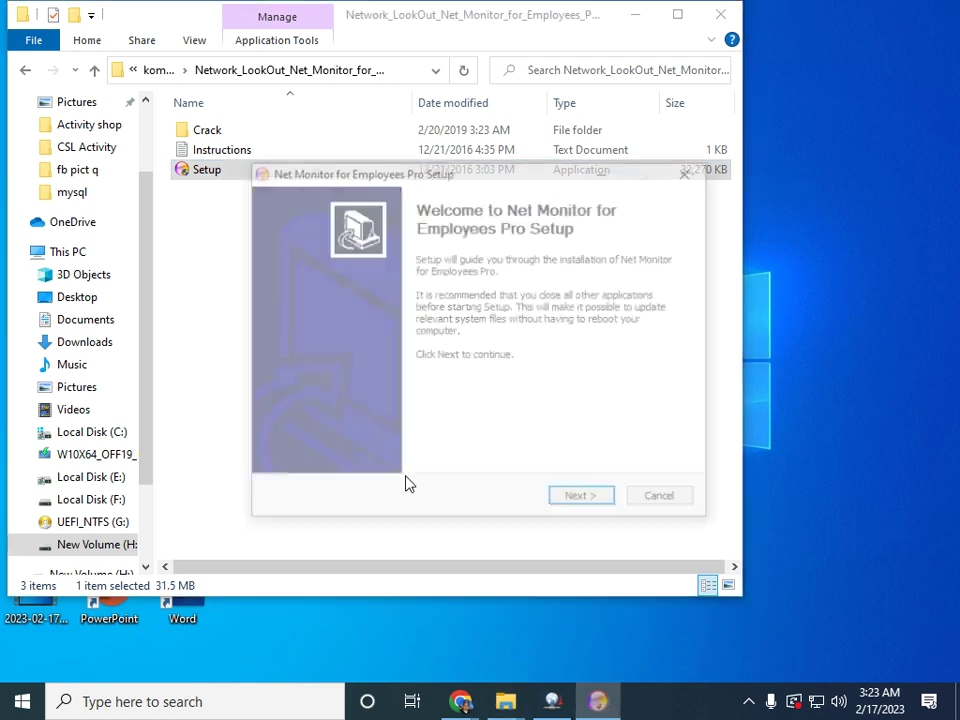
{"action": "left_click", "coordinate": [580, 502]}
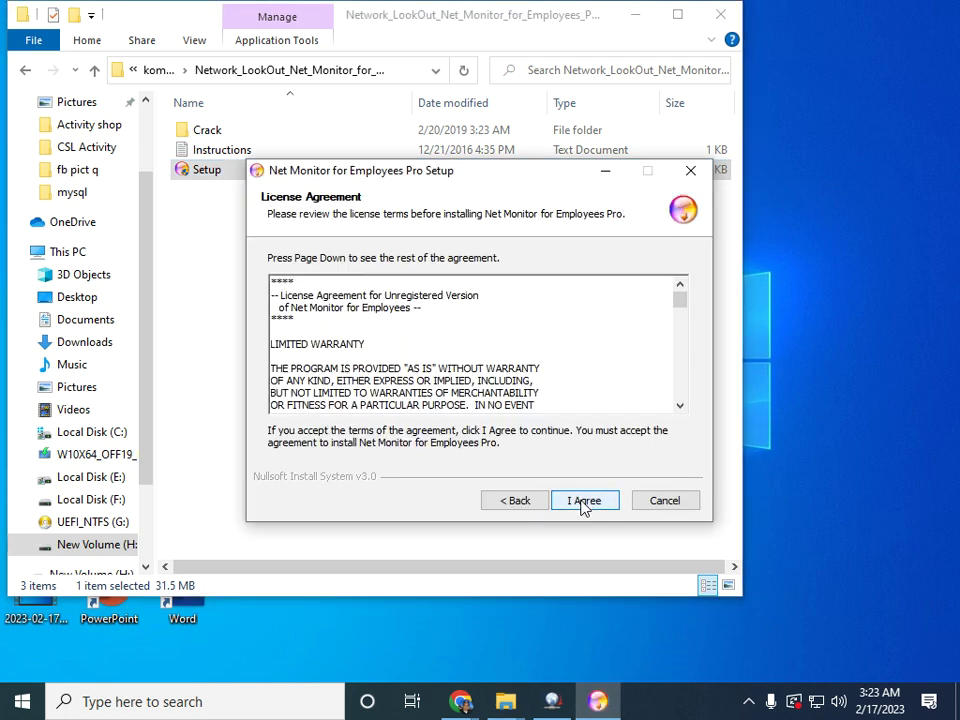
{"action": "left_click", "coordinate": [581, 503]}
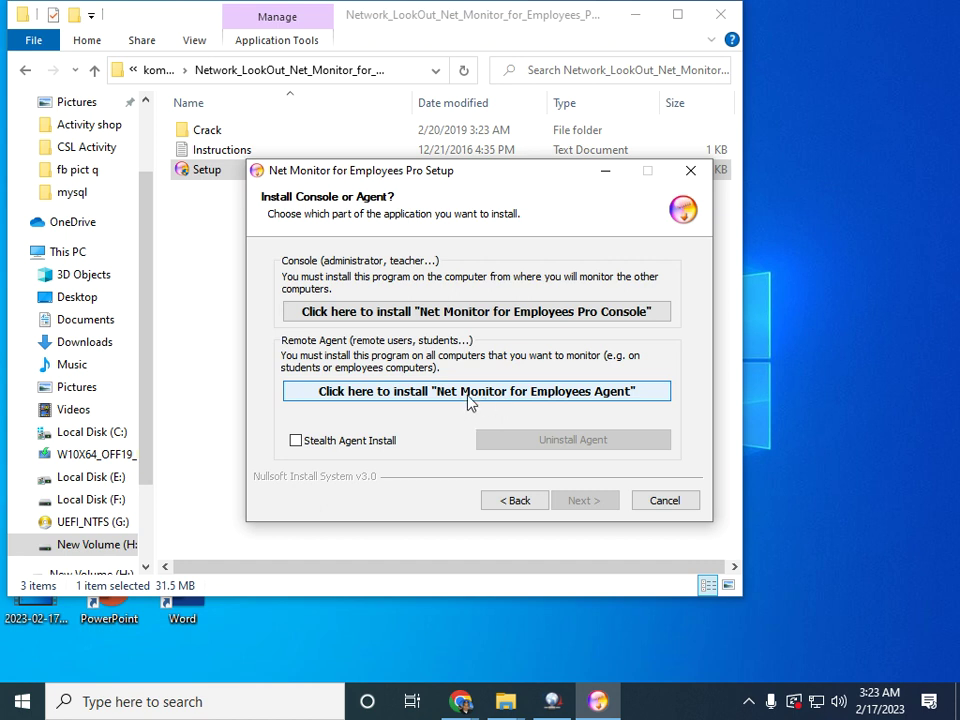
{"action": "left_click", "coordinate": [471, 392]}
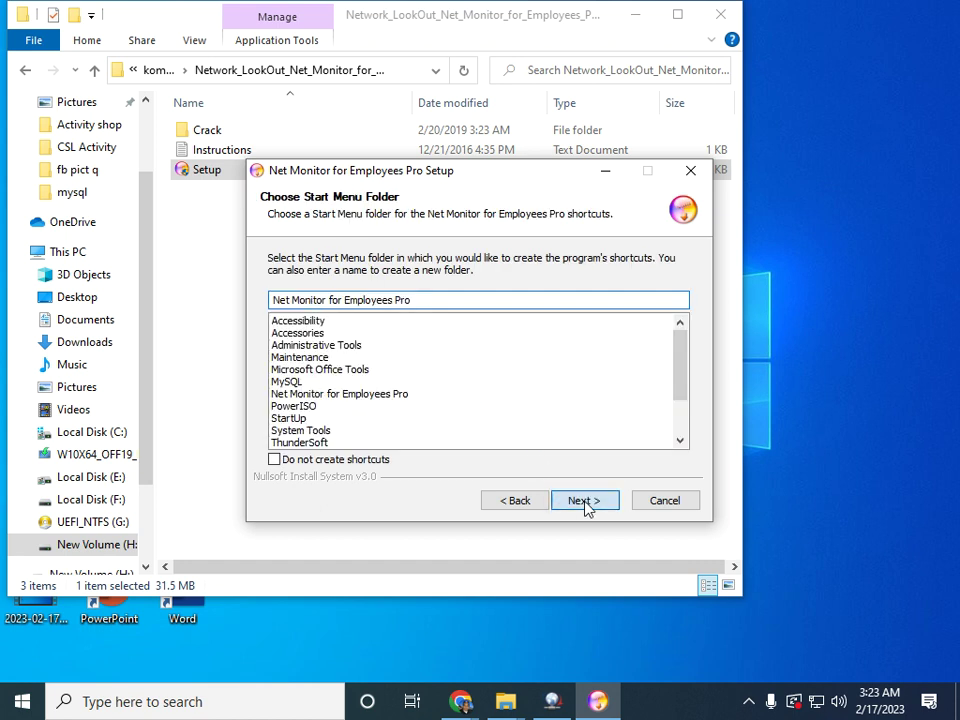
{"action": "left_click", "coordinate": [584, 501]}
{"action": "left_click", "coordinate": [585, 501]}
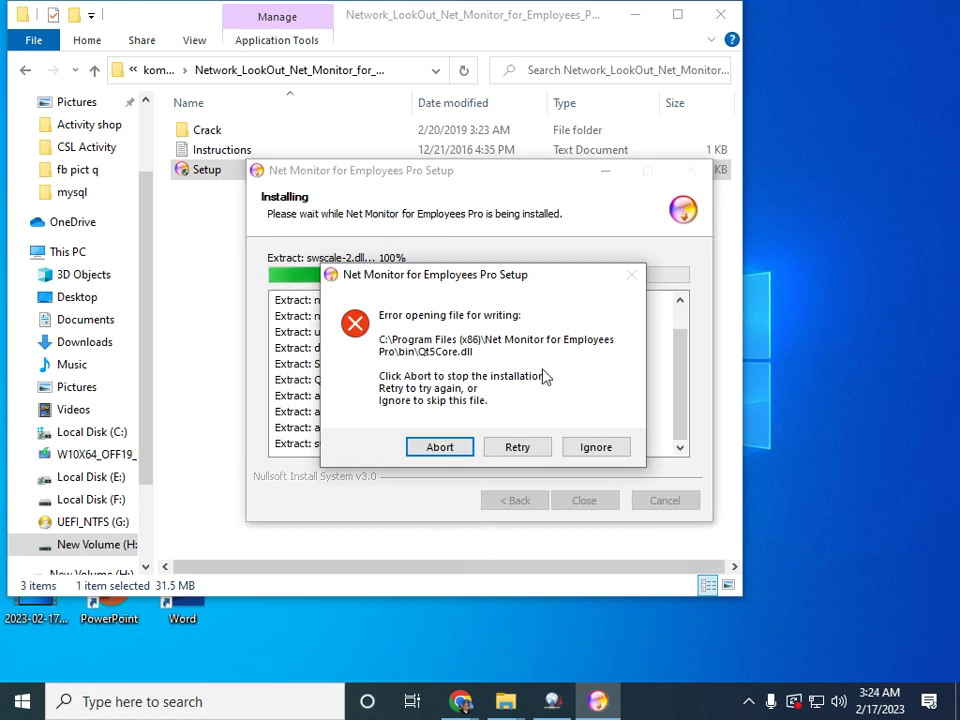
Step: Try retrying and ignoring the file that setup cannot write, and abort the agent installation
{"action": "left_click", "coordinate": [516, 449]}
{"action": "left_click", "coordinate": [587, 447]}
{"action": "left_click", "coordinate": [436, 449]}
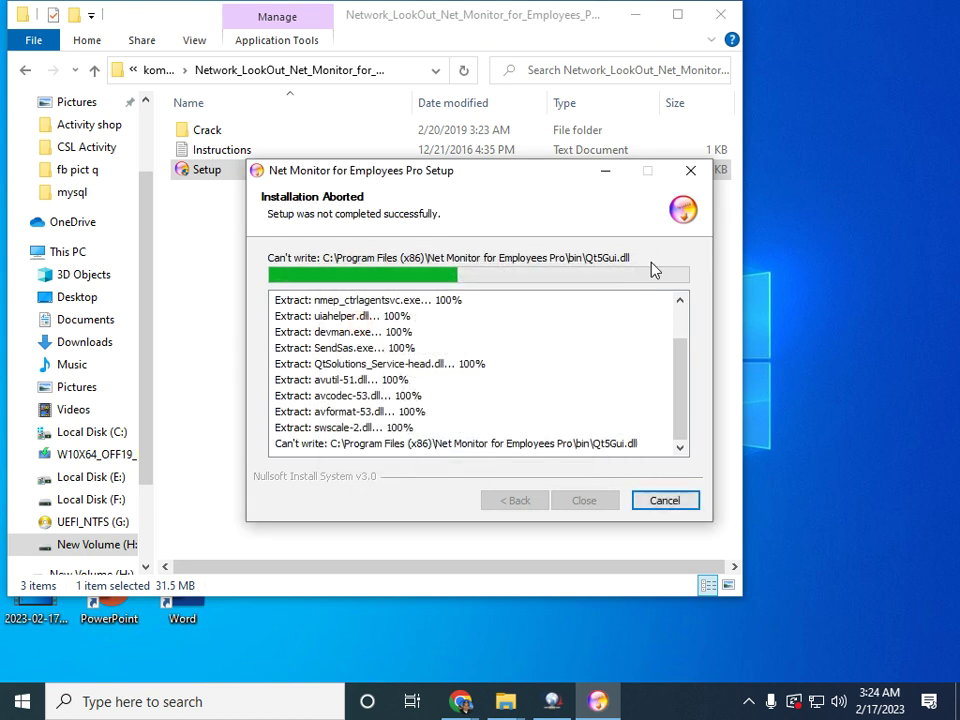
{"action": "left_click", "coordinate": [677, 508]}
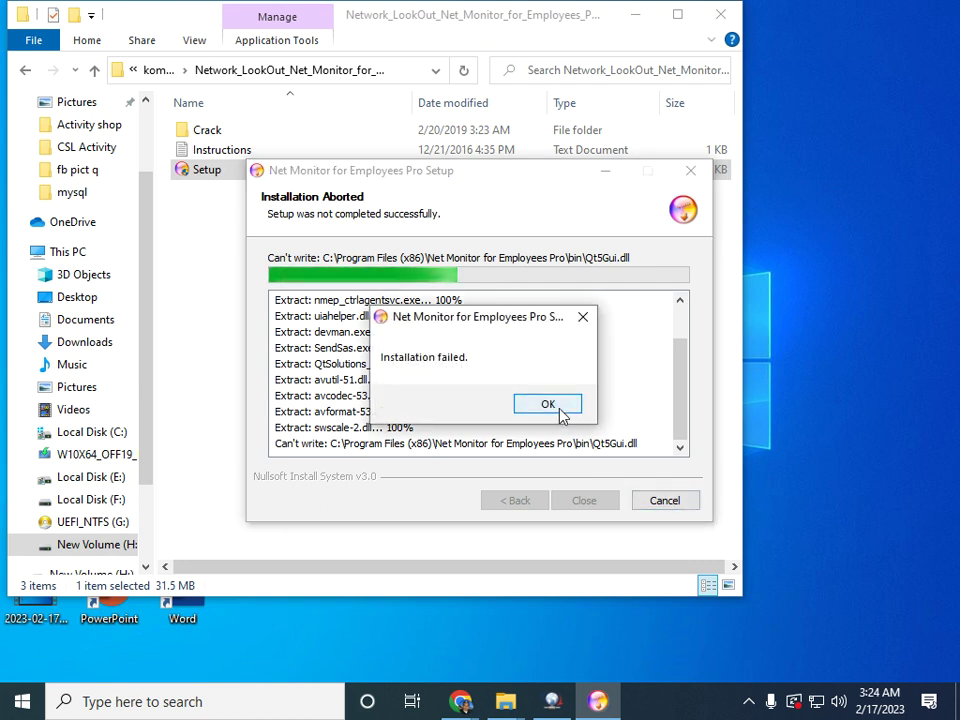
{"action": "left_click", "coordinate": [560, 414]}
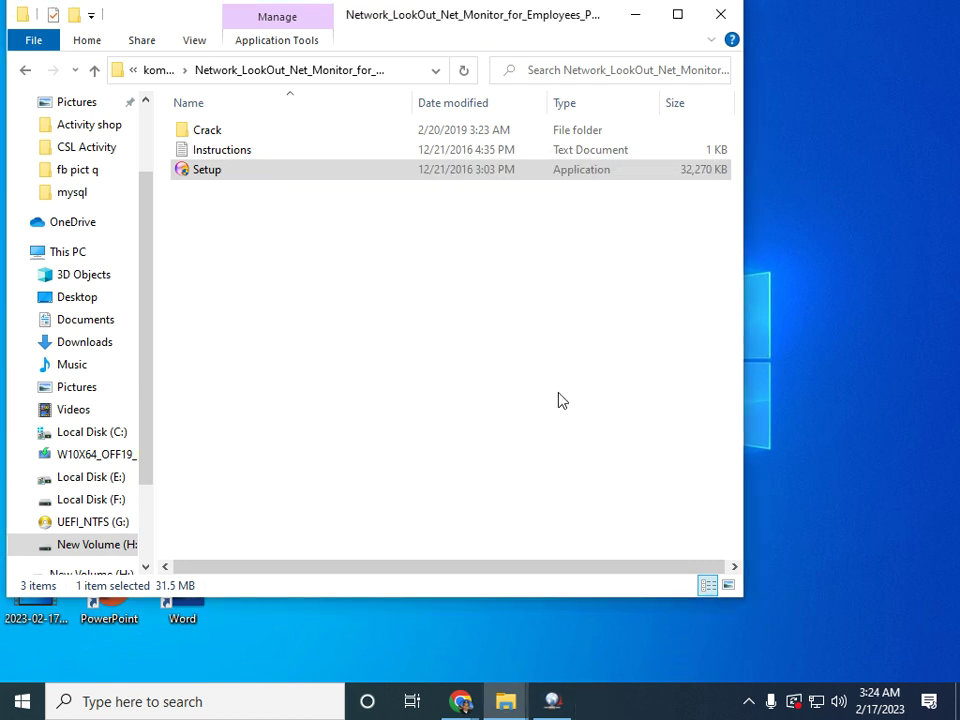
Step: Minimize the installer folder and view the folders on Local Disk (C:), including xampp and xampp2
{"action": "left_click", "coordinate": [638, 16]}
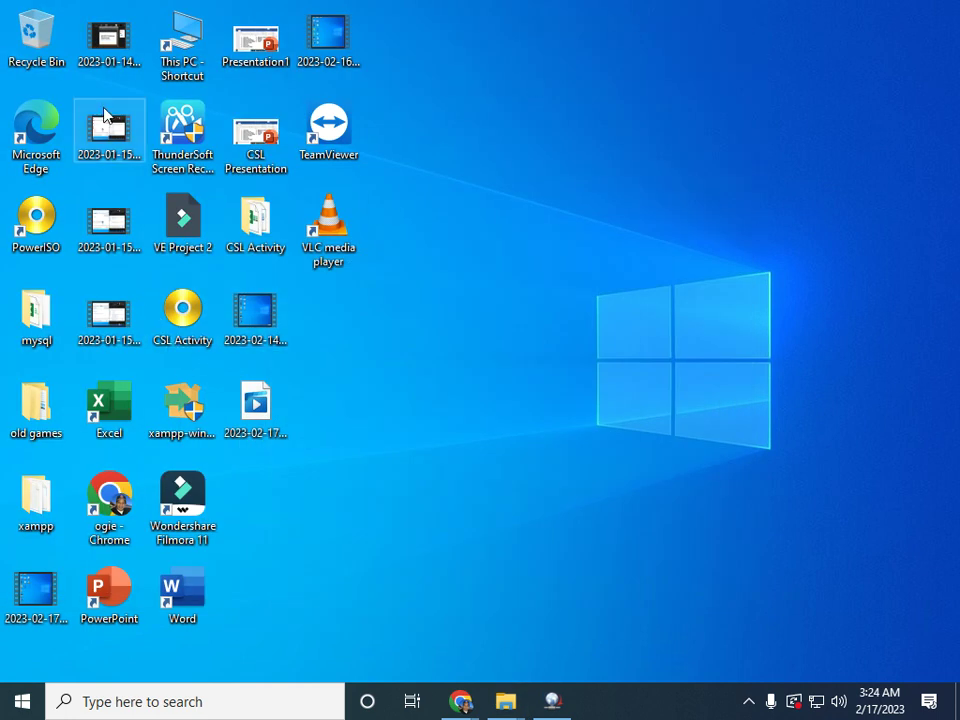
{"action": "double_click", "coordinate": [187, 36]}
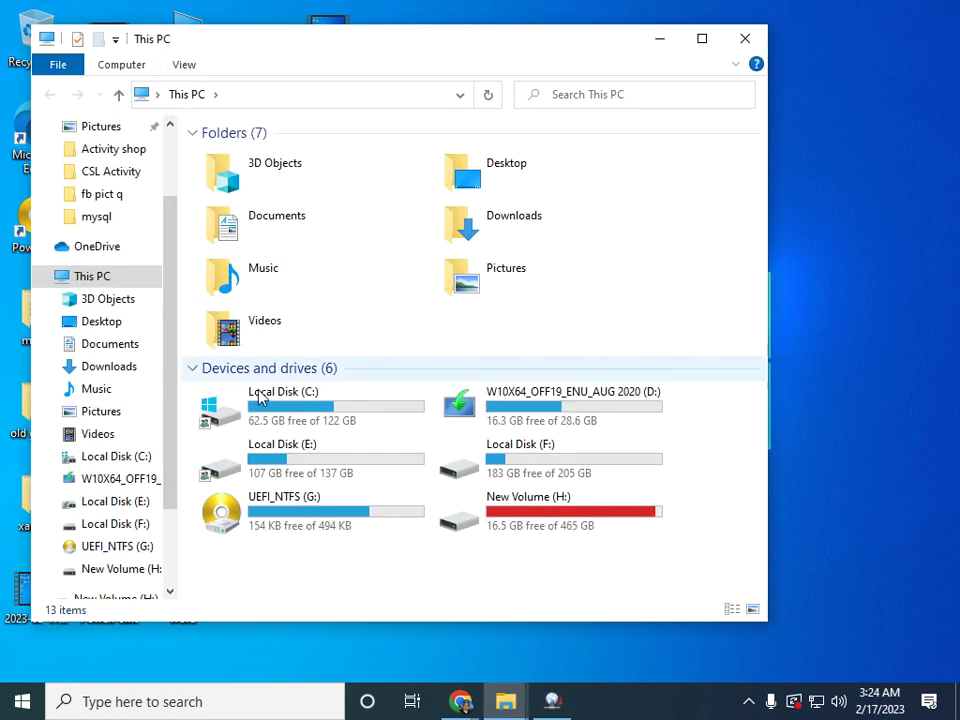
{"action": "double_click", "coordinate": [255, 422]}
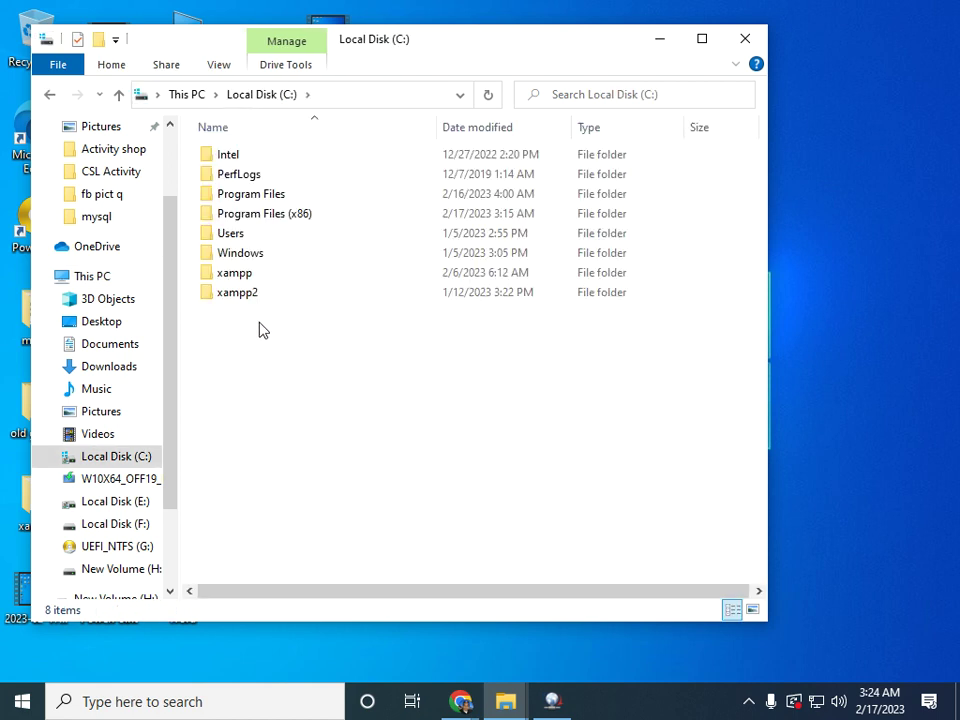
{"action": "left_click_drag", "start_coordinate": [229, 322], "coordinate": [221, 279]}
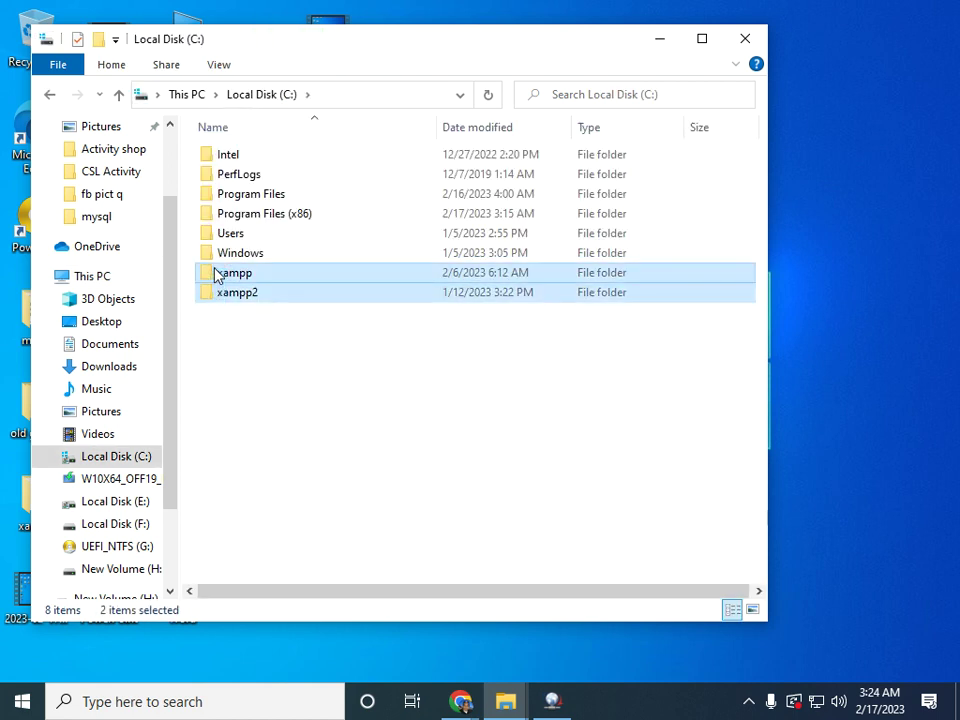
{"action": "left_click", "coordinate": [333, 379]}
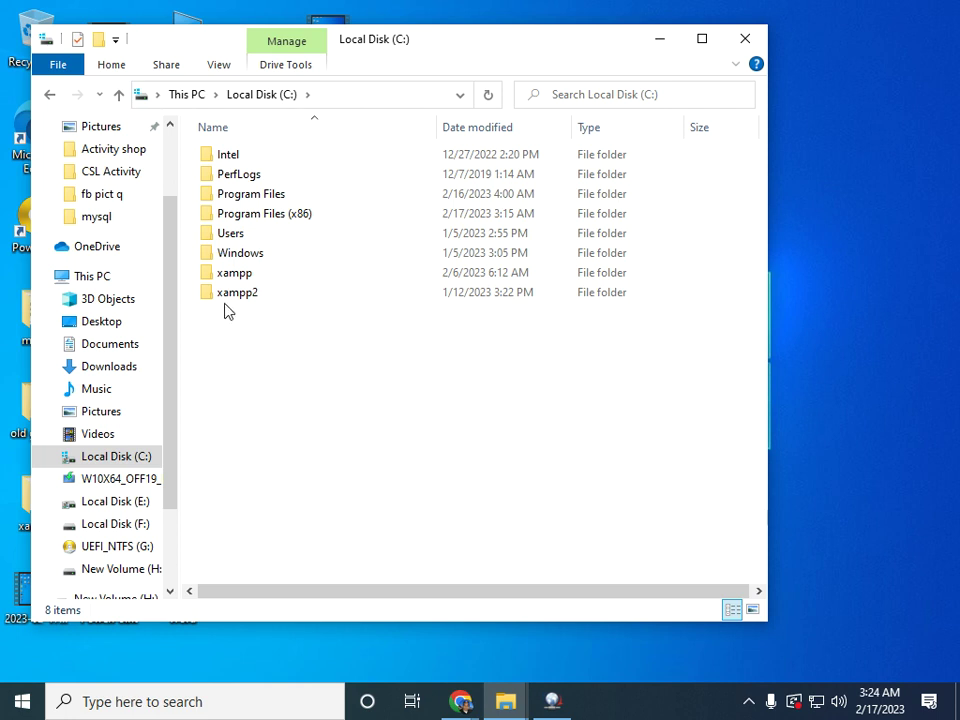
Step: Minimize the Local Disk (C:) window, check the Google Meet presentation and participants in Chrome, and minimize the browser
{"action": "left_click", "coordinate": [460, 701]}
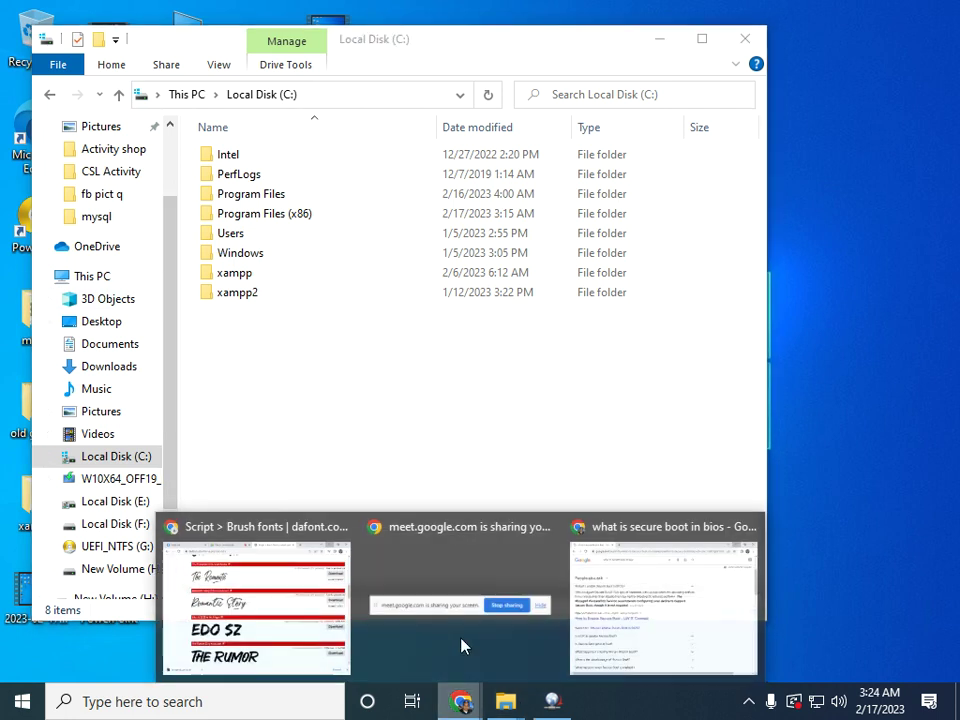
{"action": "left_click", "coordinate": [414, 553]}
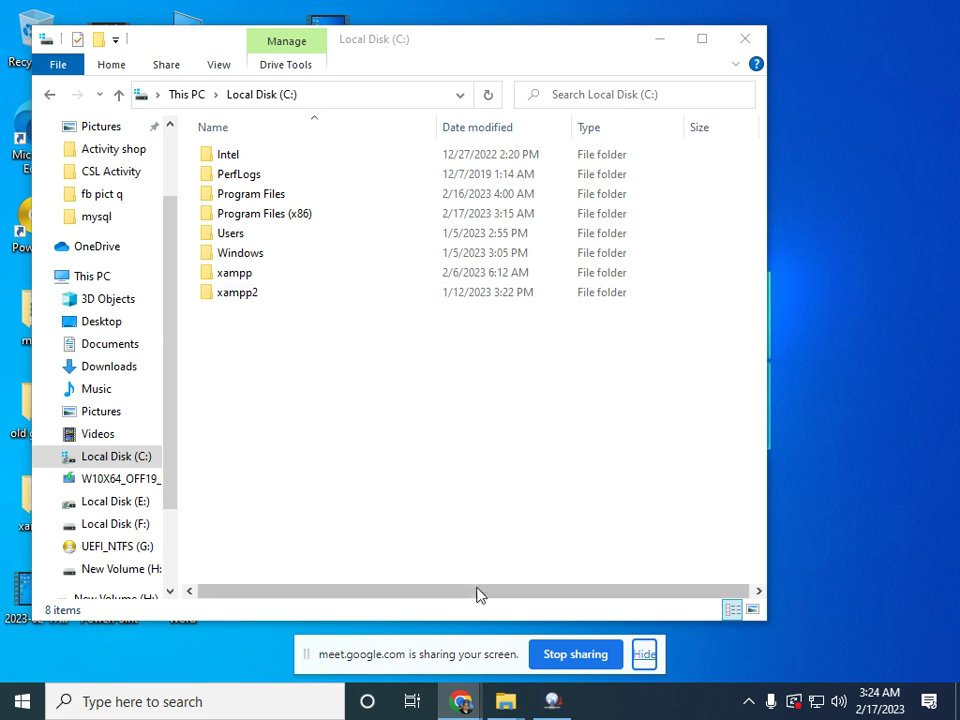
{"action": "mouse_move", "coordinate": [467, 690]}
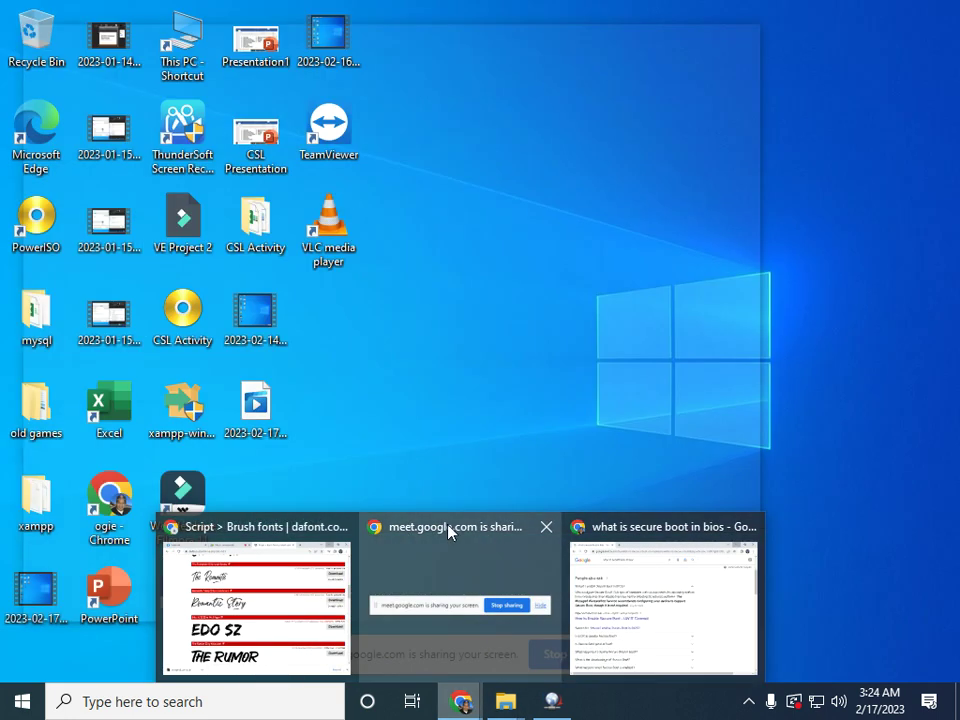
{"action": "left_click", "coordinate": [447, 528]}
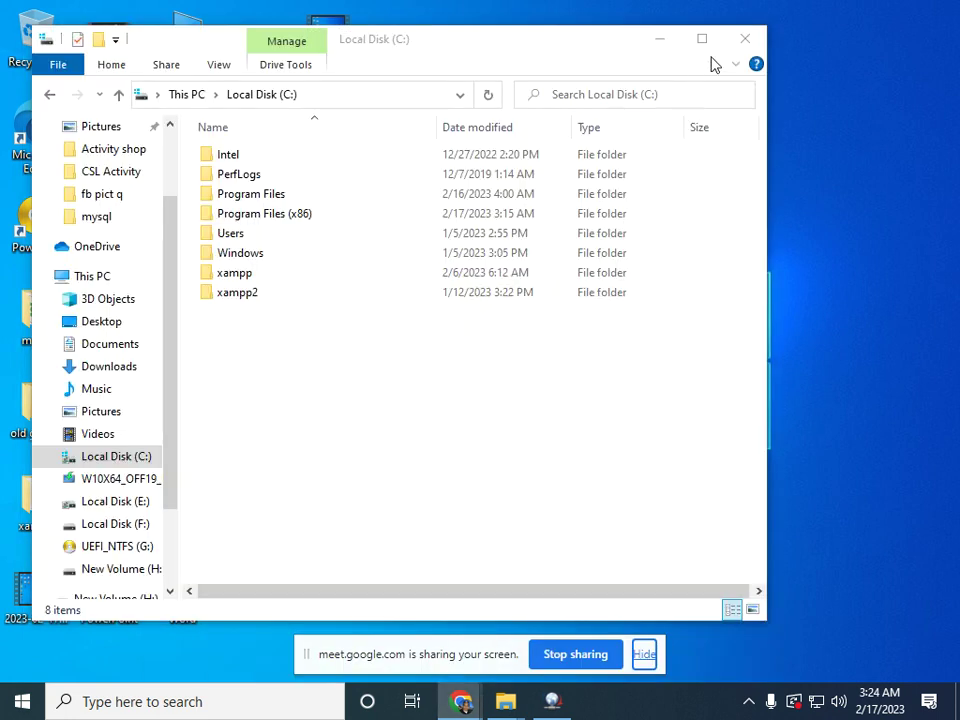
{"action": "left_click", "coordinate": [659, 41]}
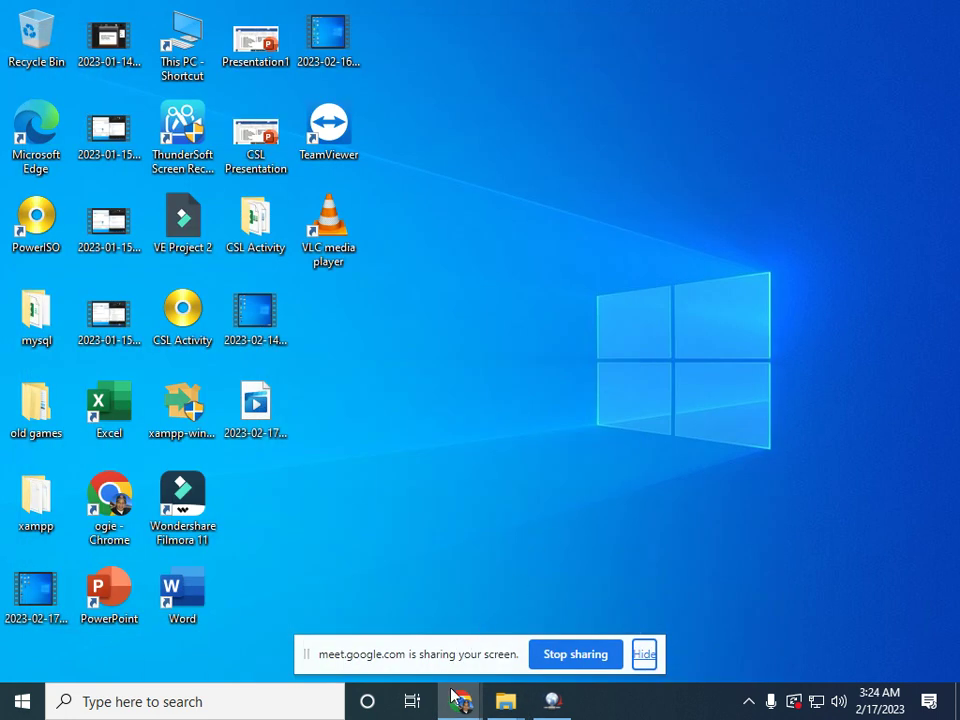
{"action": "mouse_move", "coordinate": [461, 700]}
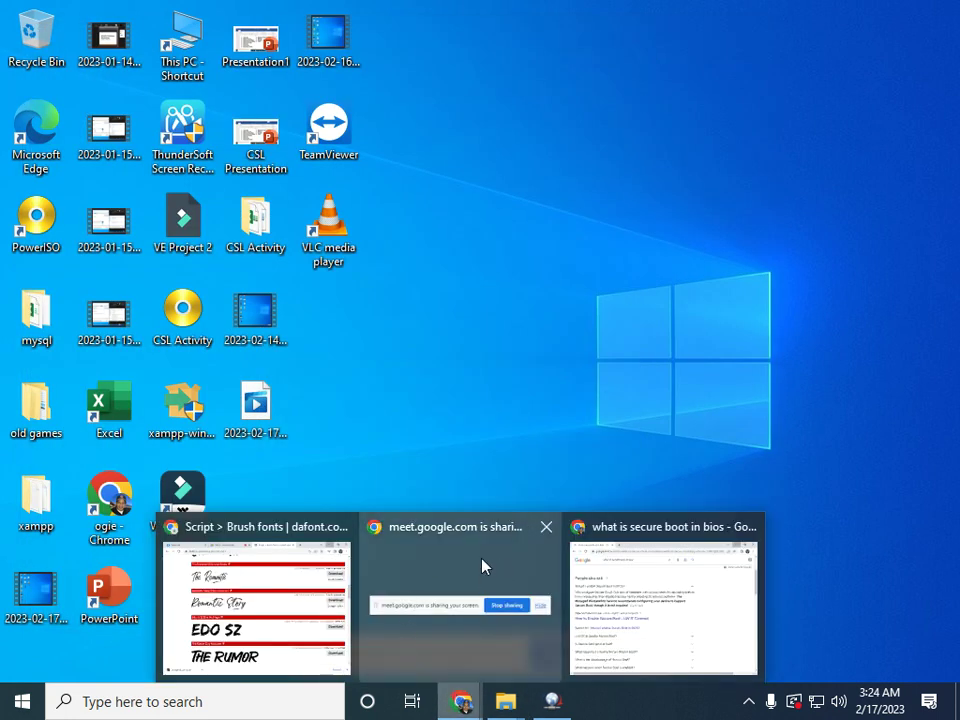
{"action": "mouse_move", "coordinate": [292, 538]}
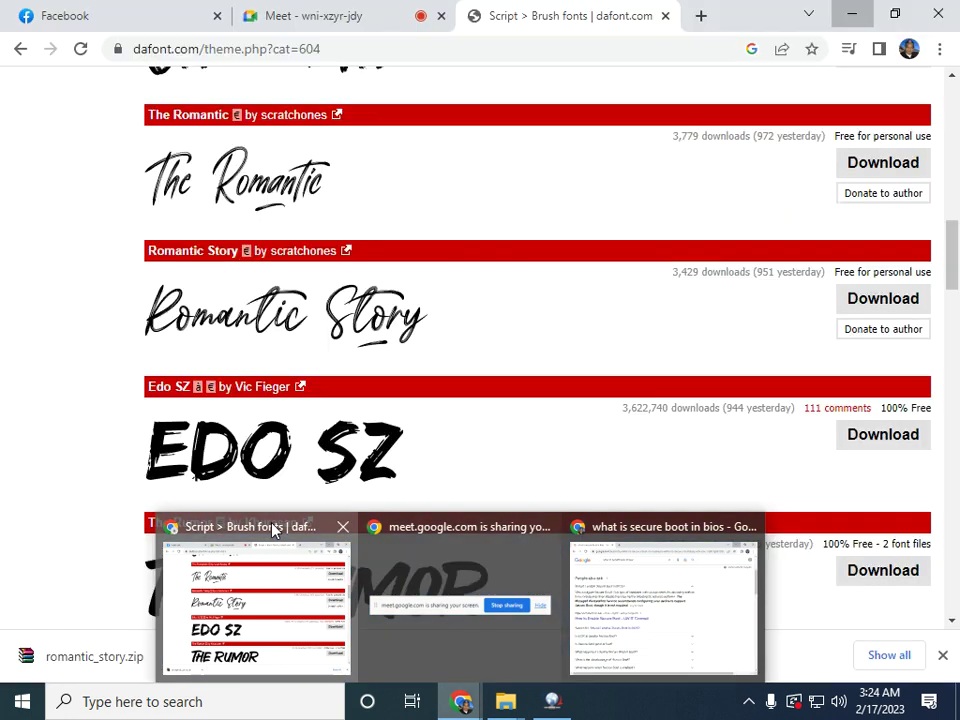
{"action": "left_click", "coordinate": [275, 530]}
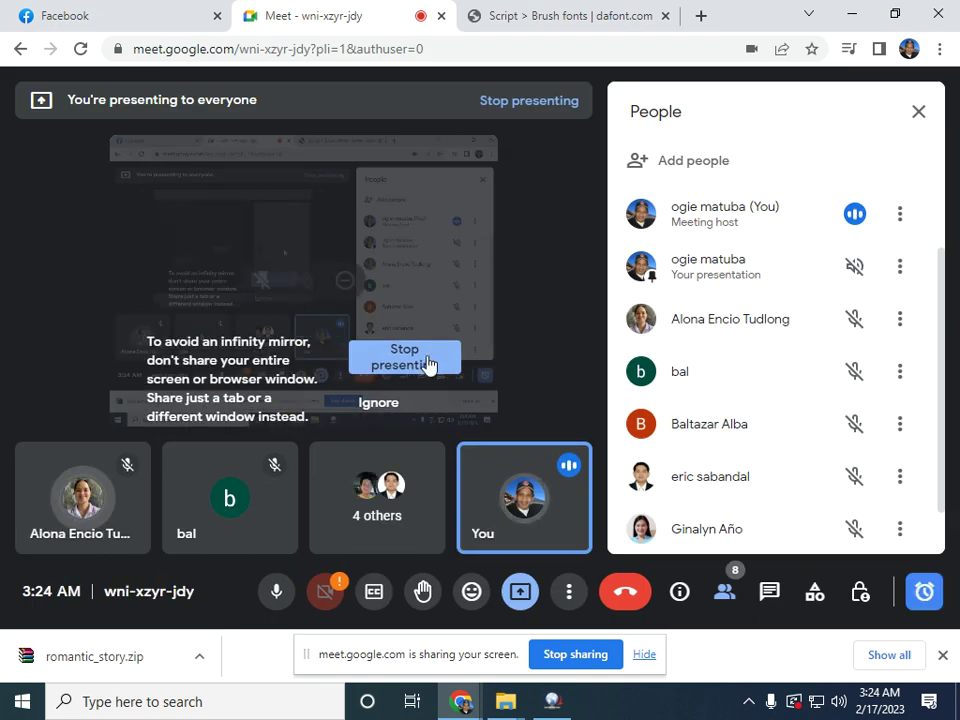
{"action": "left_click", "coordinate": [848, 13]}
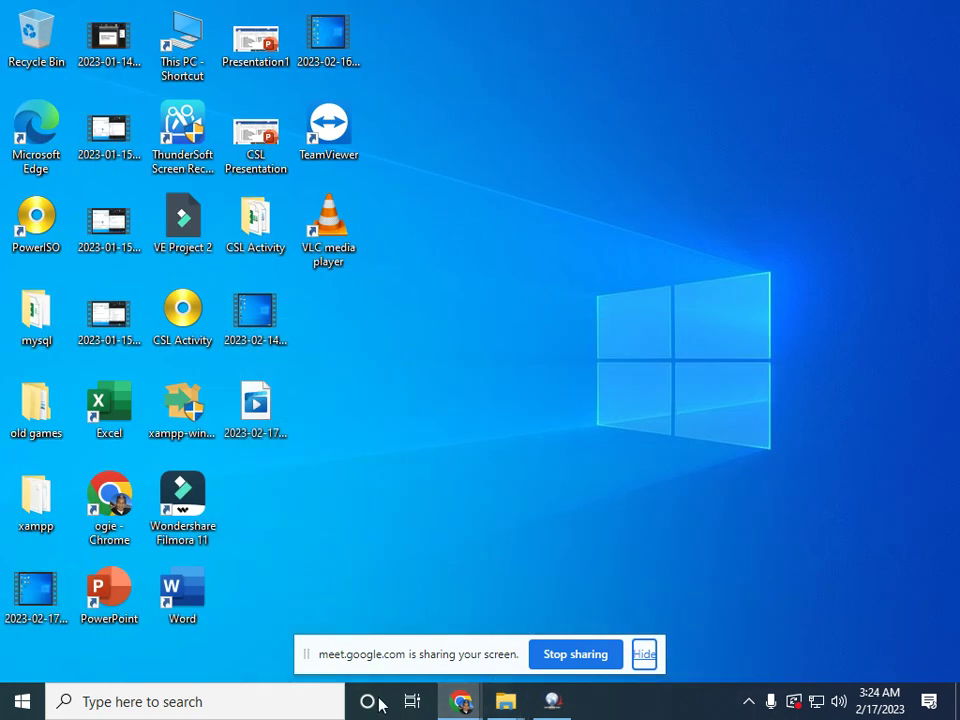
Step: Bring up the Net Monitor installer folder, find Control Panel through a Windows search for "control", and open its list of programs to uninstall
{"action": "mouse_move", "coordinate": [514, 708]}
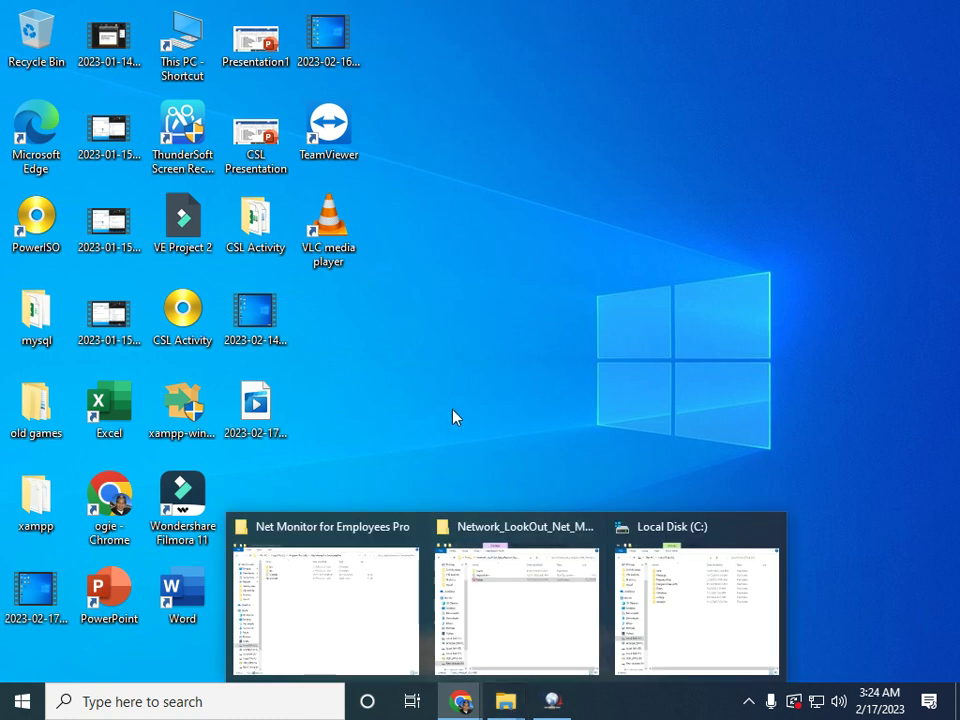
{"action": "left_click", "coordinate": [477, 601]}
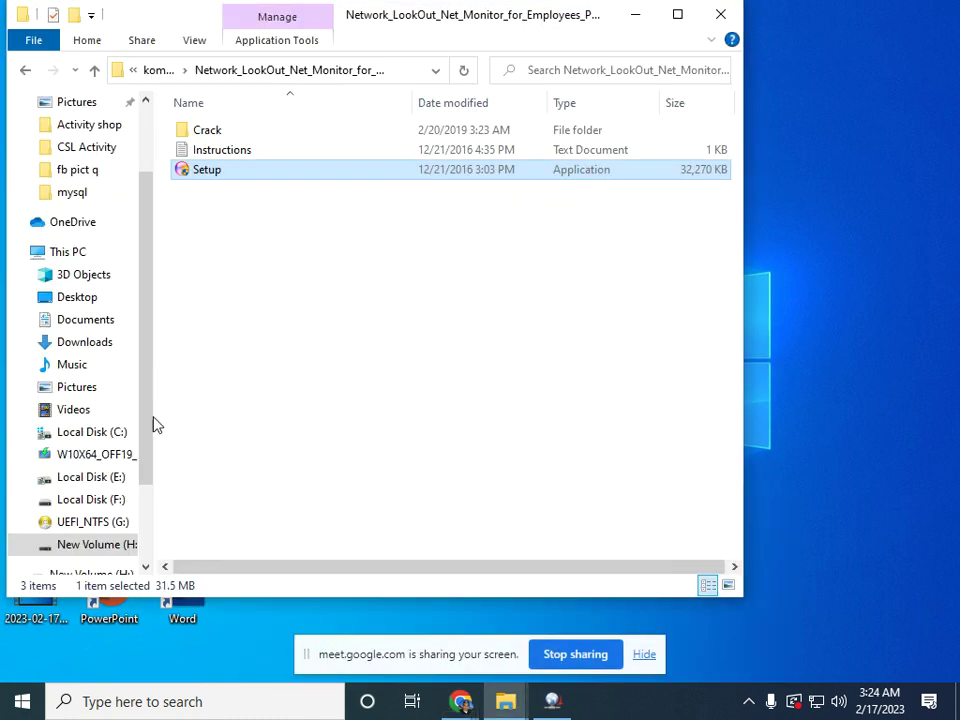
{"action": "left_click", "coordinate": [146, 700]}
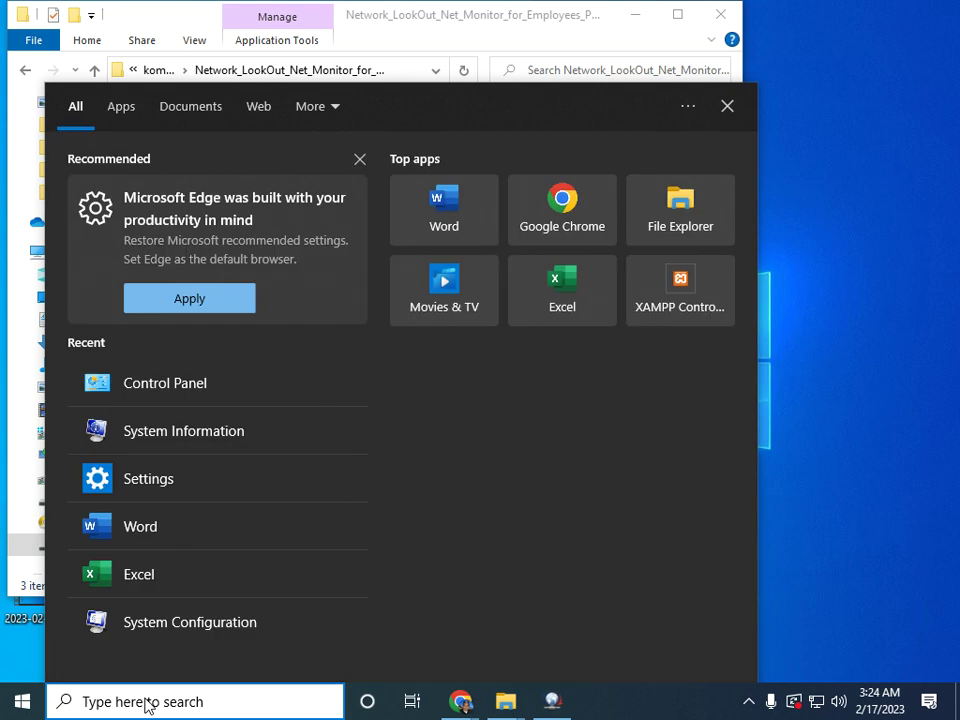
{"action": "type", "text": "c"}
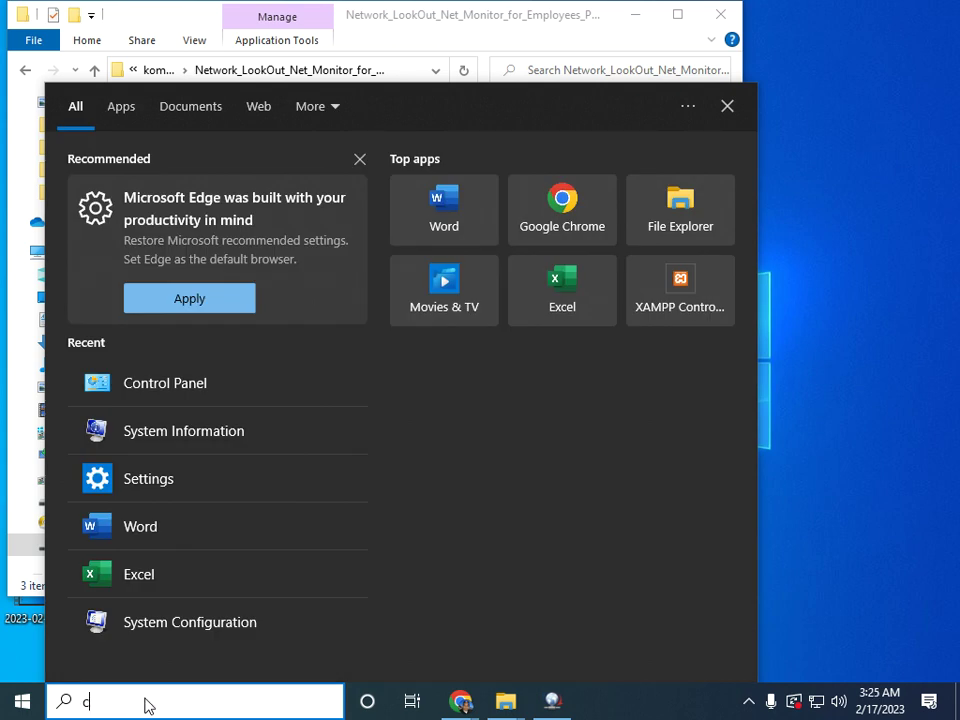
{"action": "type", "text": "ontrol"}
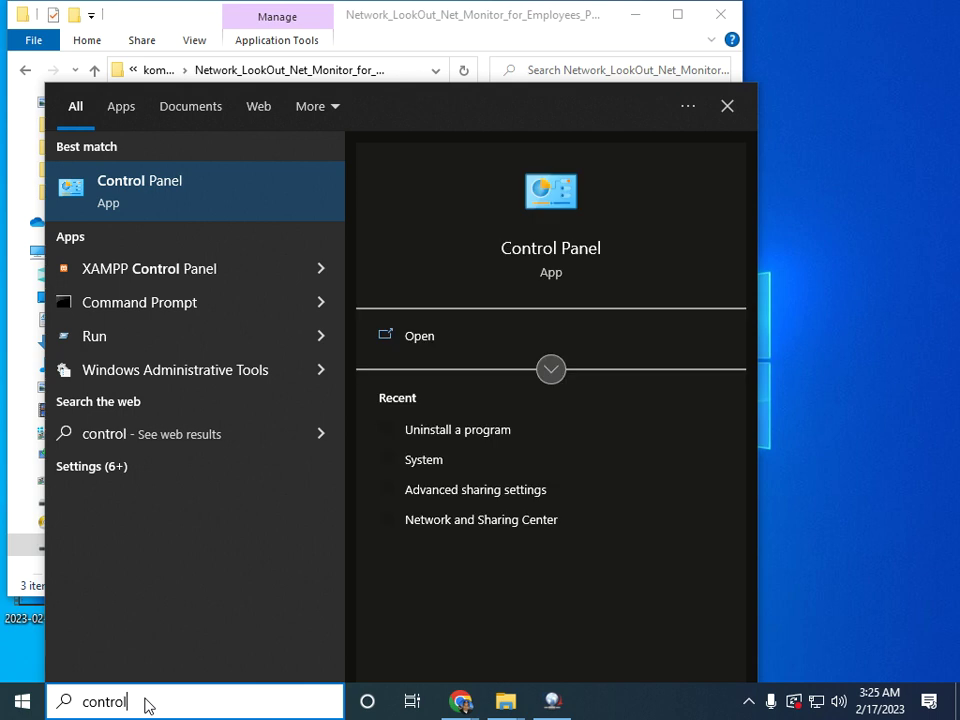
{"action": "left_click", "coordinate": [178, 203]}
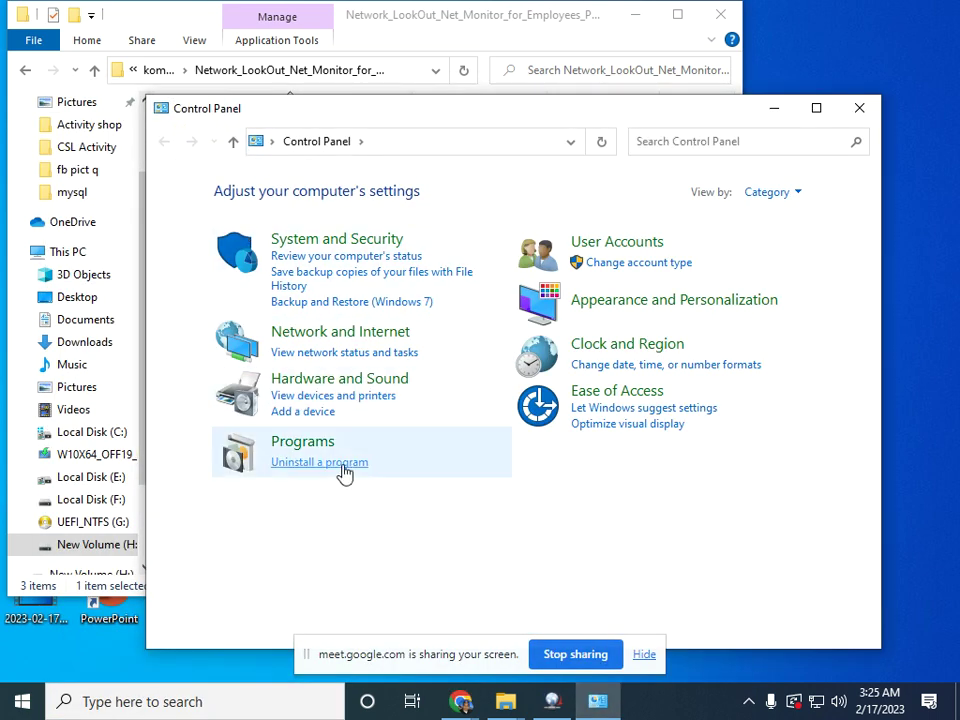
{"action": "left_click", "coordinate": [341, 470]}
{"action": "scroll", "coordinate": [450, 519], "scroll_direction": "down", "scroll_amount": 3}
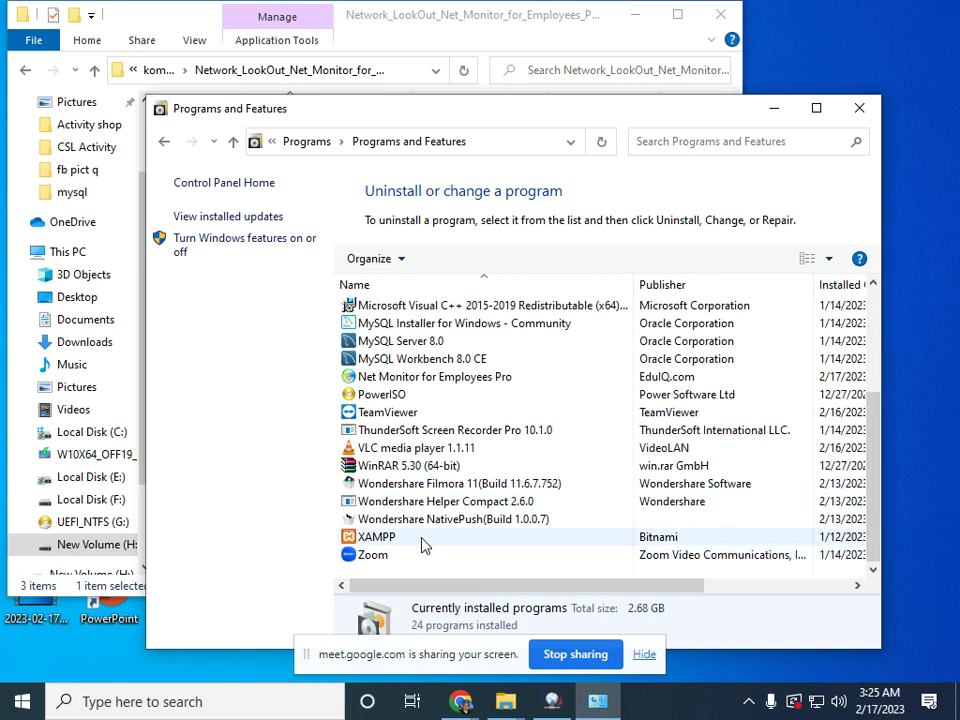
Step: Start uninstalling XAMPP and all of its modules, hiding the screen-sharing notice and minimizing Programs and Features to reach and accept the confirmation
{"action": "left_click", "coordinate": [421, 545]}
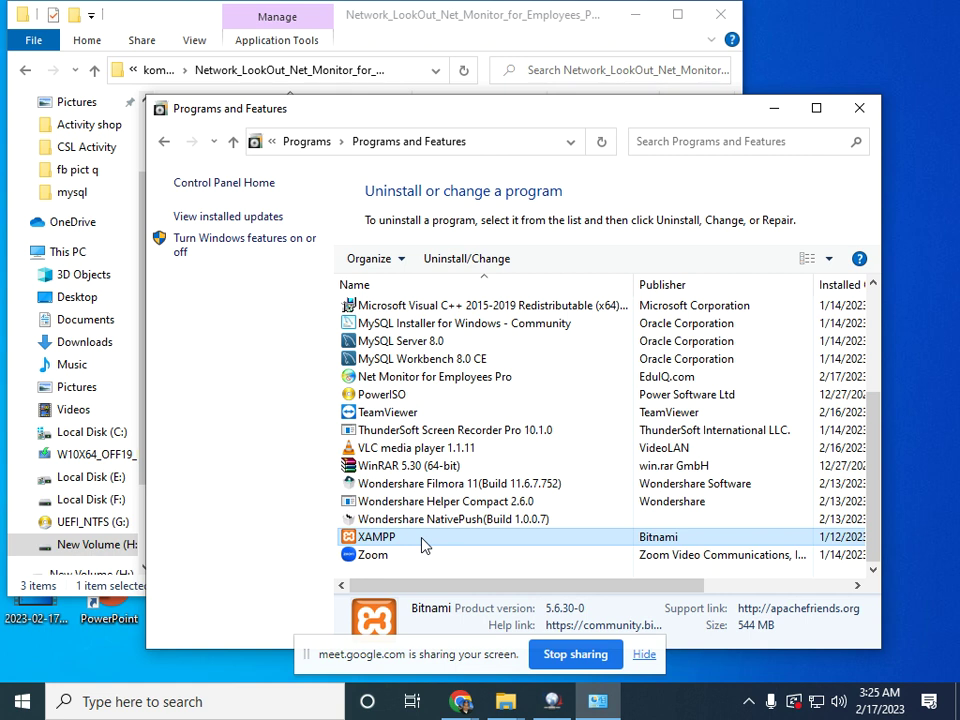
{"action": "left_click", "coordinate": [474, 260]}
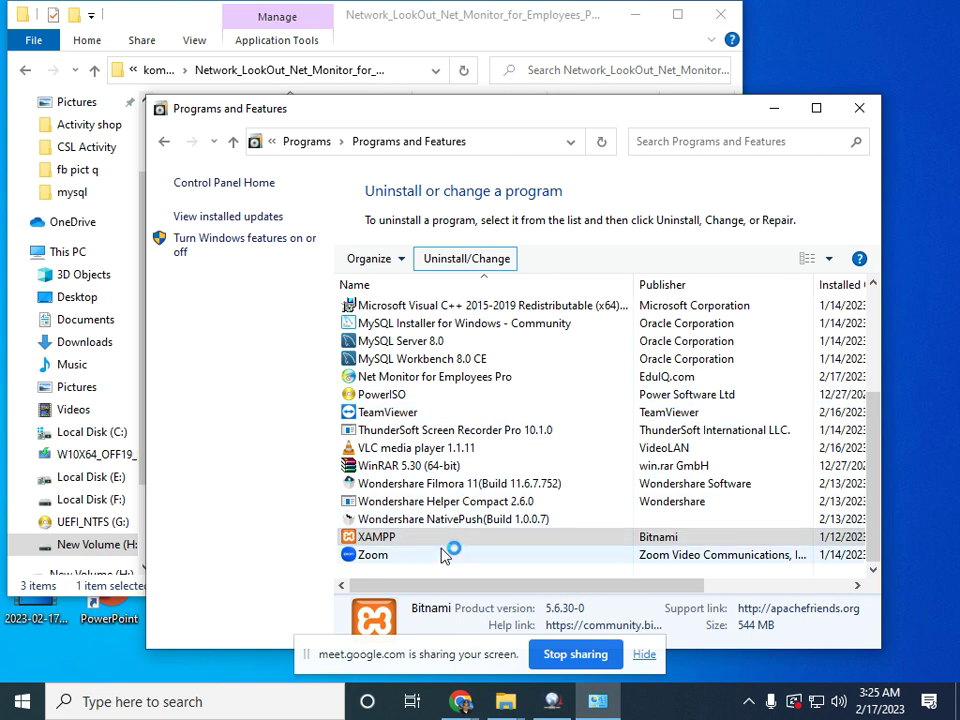
{"action": "left_click", "coordinate": [644, 656]}
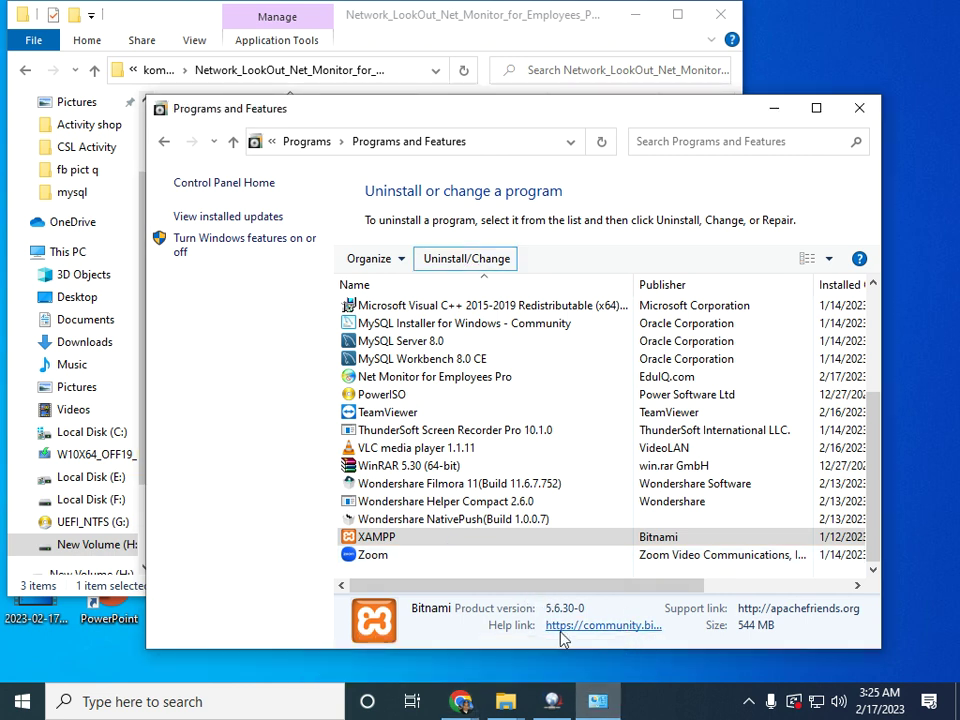
{"action": "left_click_drag", "start_coordinate": [559, 124], "coordinate": [481, 84]}
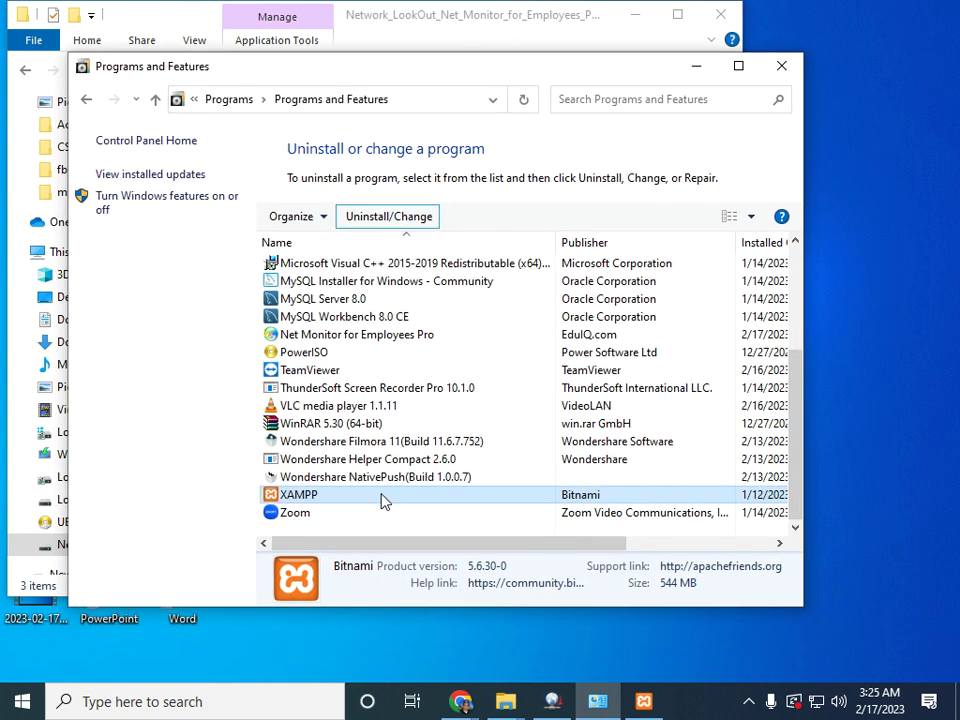
{"action": "right_click", "coordinate": [643, 705]}
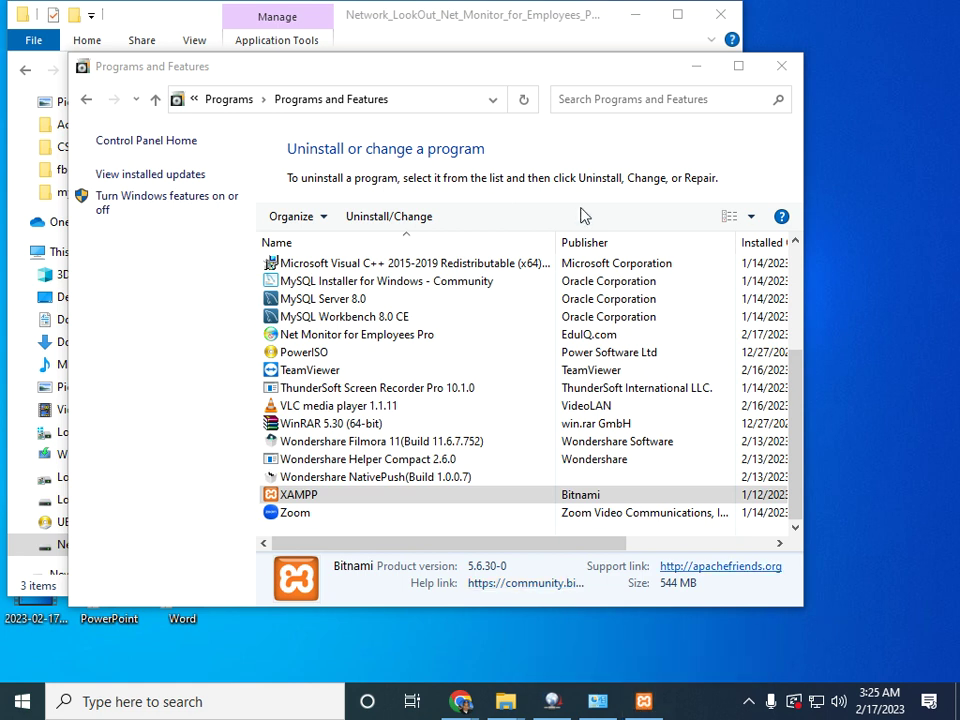
{"action": "left_click", "coordinate": [697, 67]}
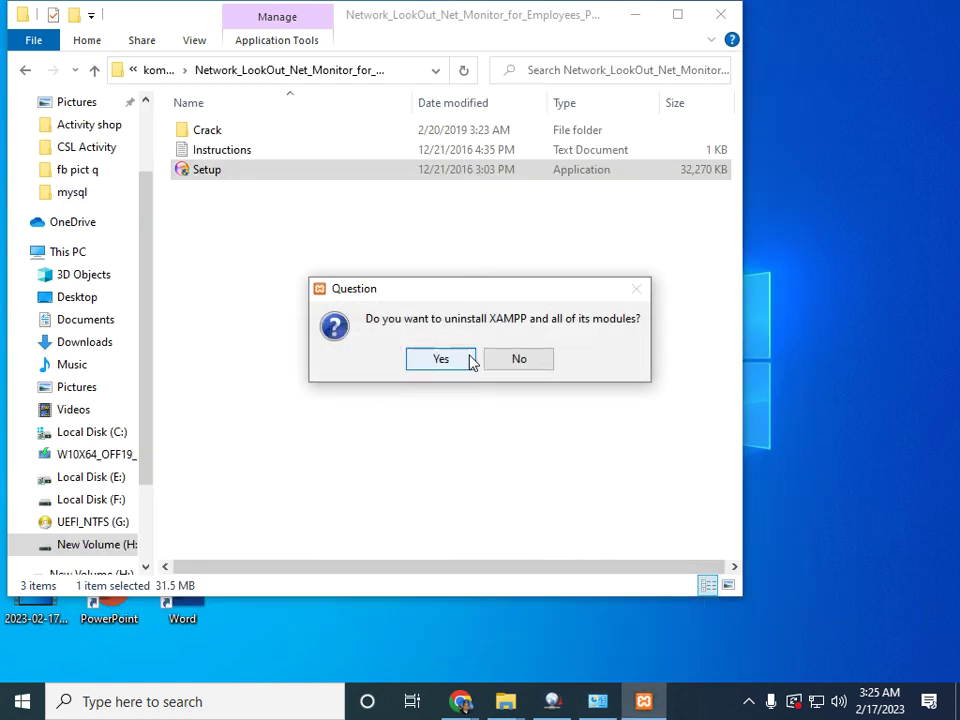
{"action": "left_click", "coordinate": [438, 363]}
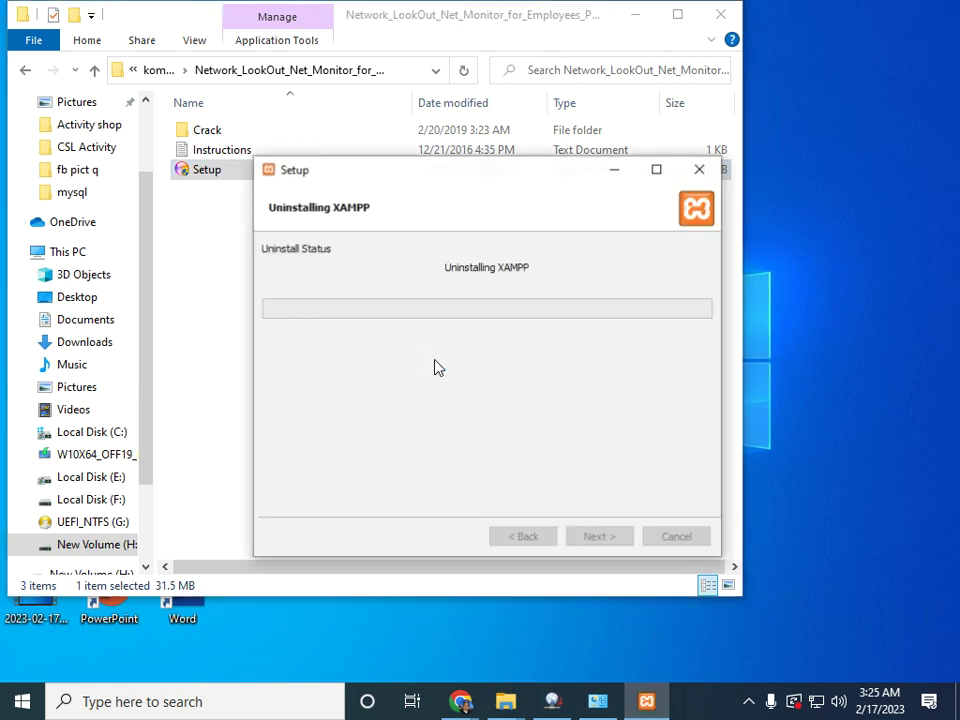
{"action": "left_click", "coordinate": [442, 360]}
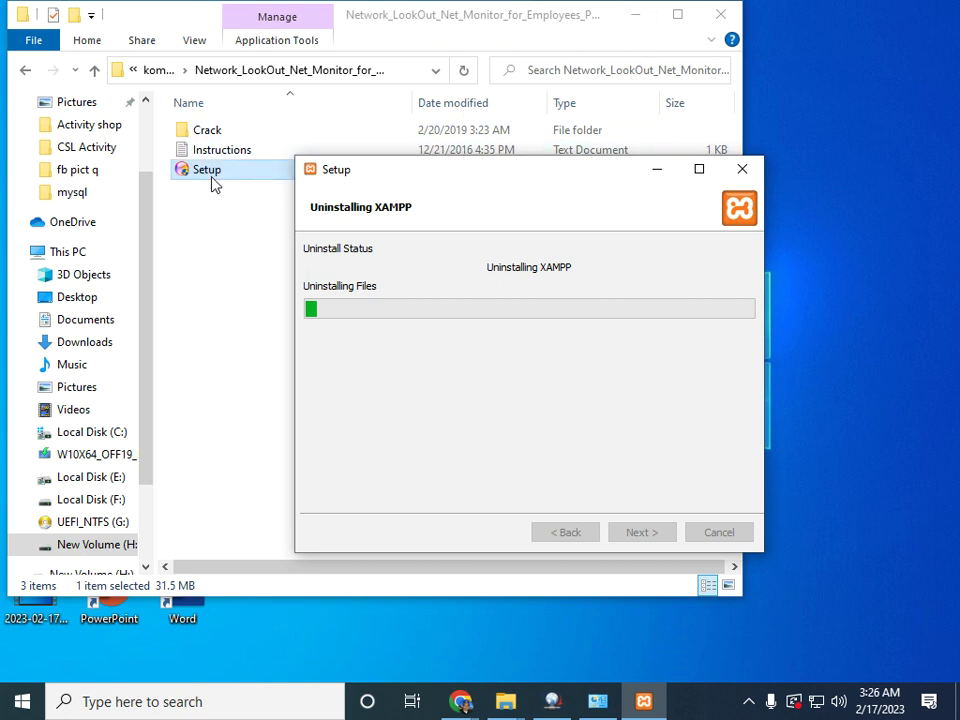
Step: Minimize the installer folder and move the XAMPP uninstall window beside the desktop icons
{"action": "left_click", "coordinate": [636, 22]}
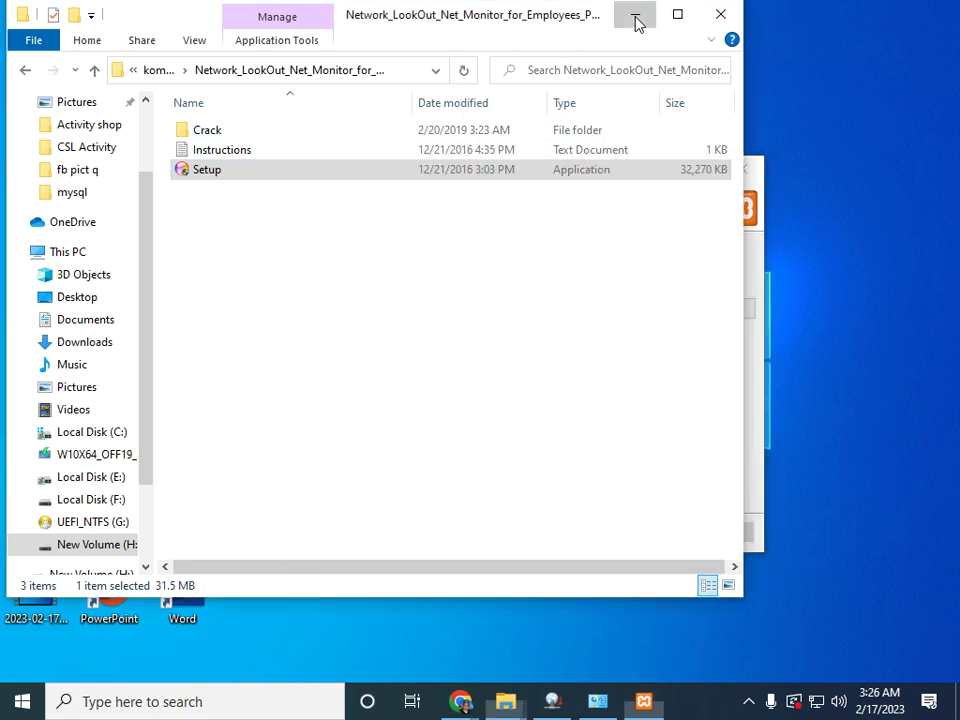
{"action": "left_click", "coordinate": [636, 22]}
{"action": "left_click_drag", "start_coordinate": [551, 182], "coordinate": [643, 133]}
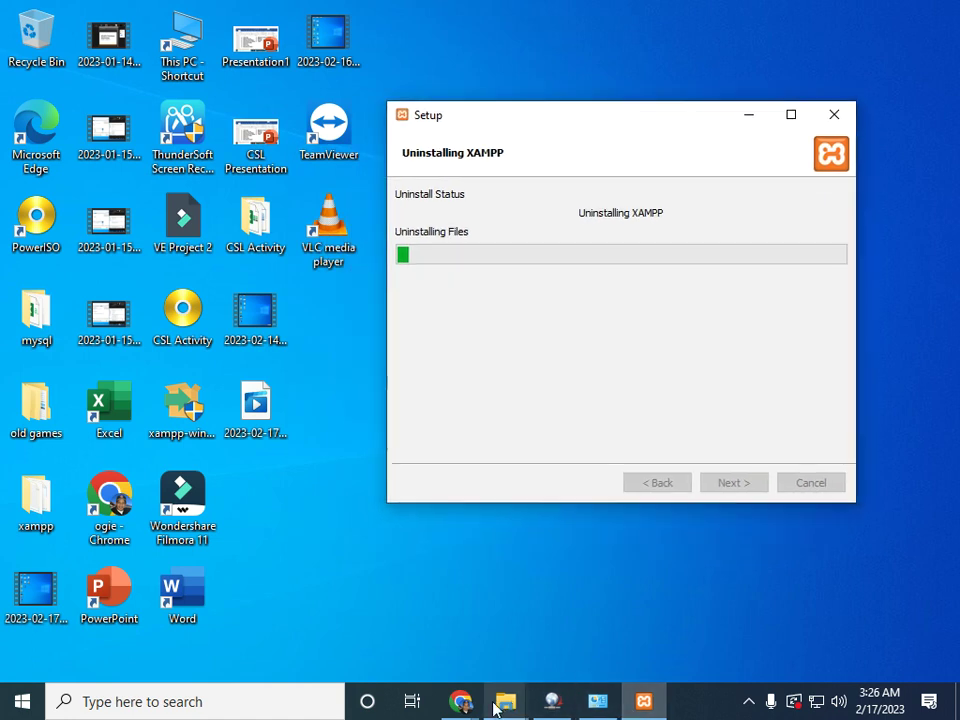
Step: Switch to the Google Meet window in Chrome and dismiss the notice about the call's remaining time
{"action": "mouse_move", "coordinate": [466, 707]}
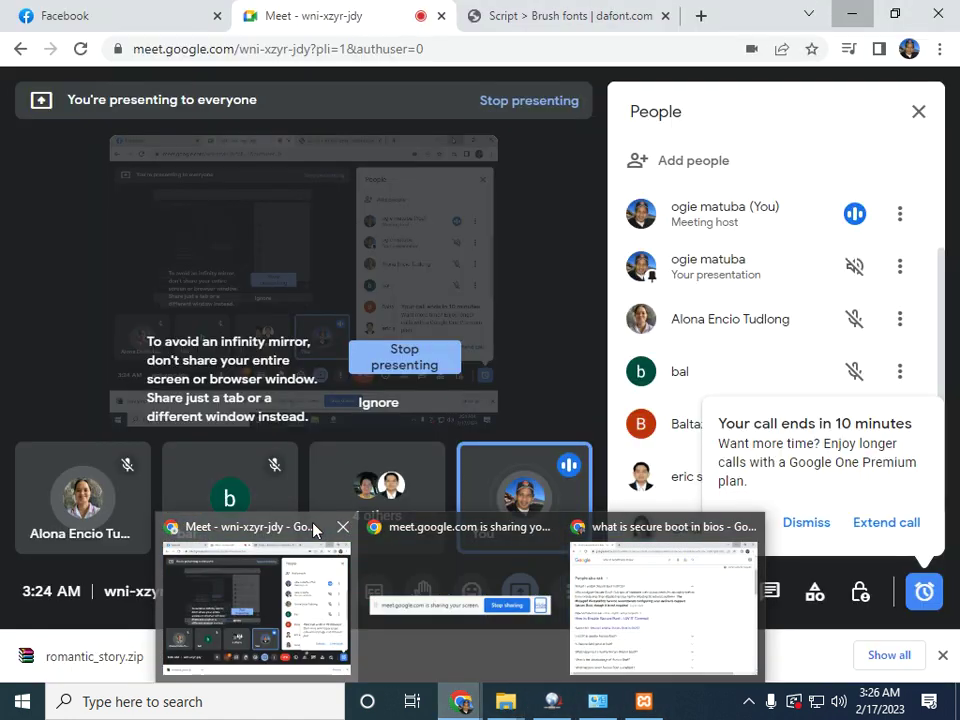
{"action": "left_click", "coordinate": [315, 525]}
{"action": "mouse_move", "coordinate": [493, 468]}
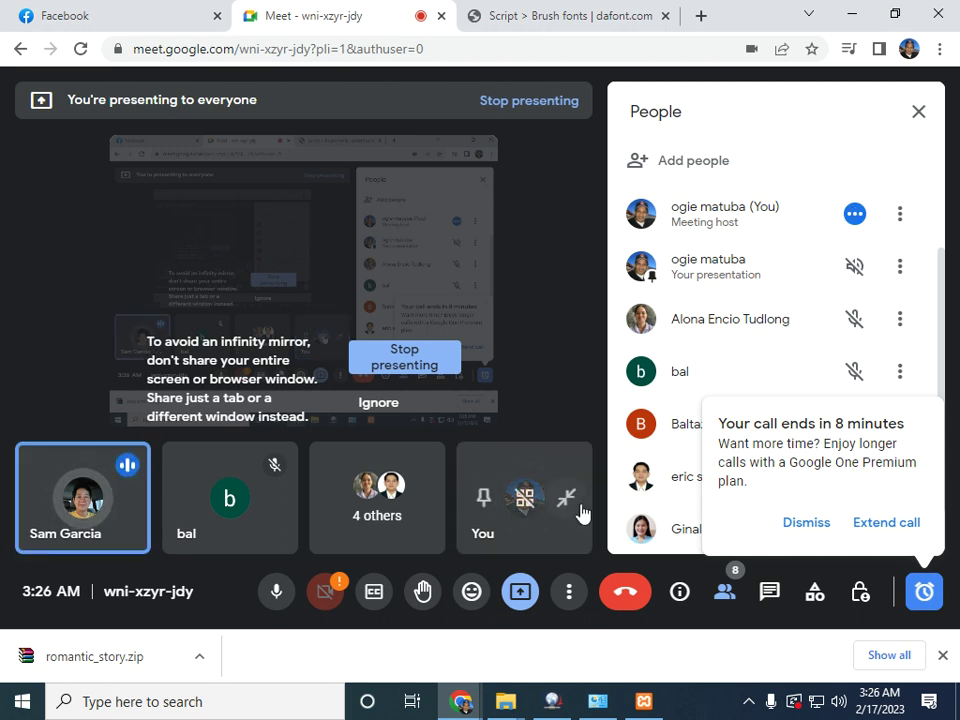
{"action": "left_click", "coordinate": [812, 526]}
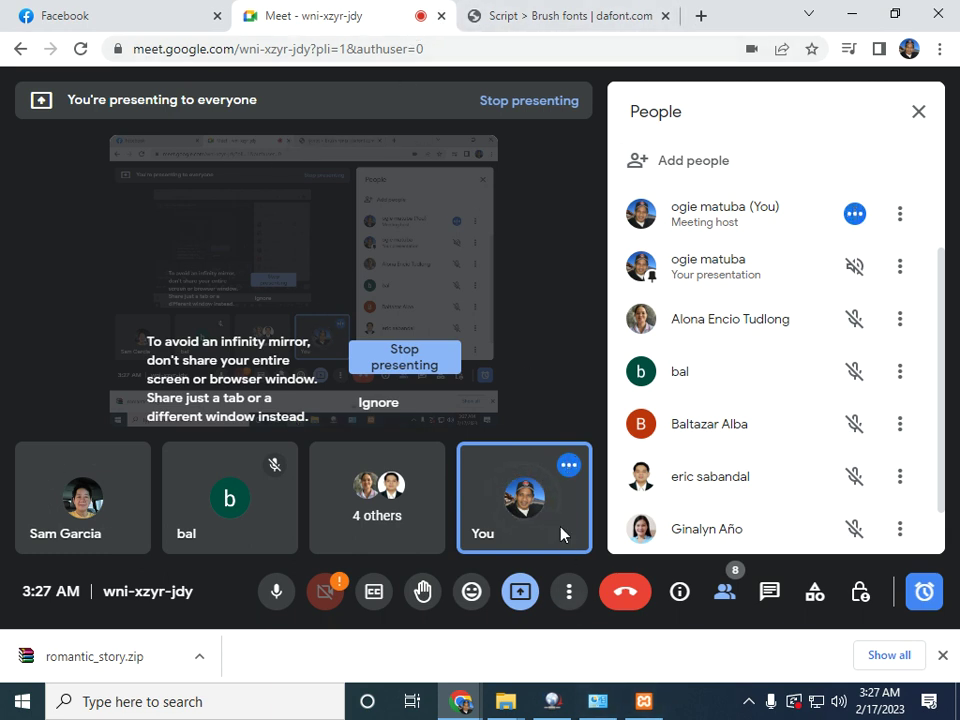
Step: Bring back the Net Monitor installer folder and check the progress of the XAMPP uninstallation
{"action": "left_click", "coordinate": [507, 702]}
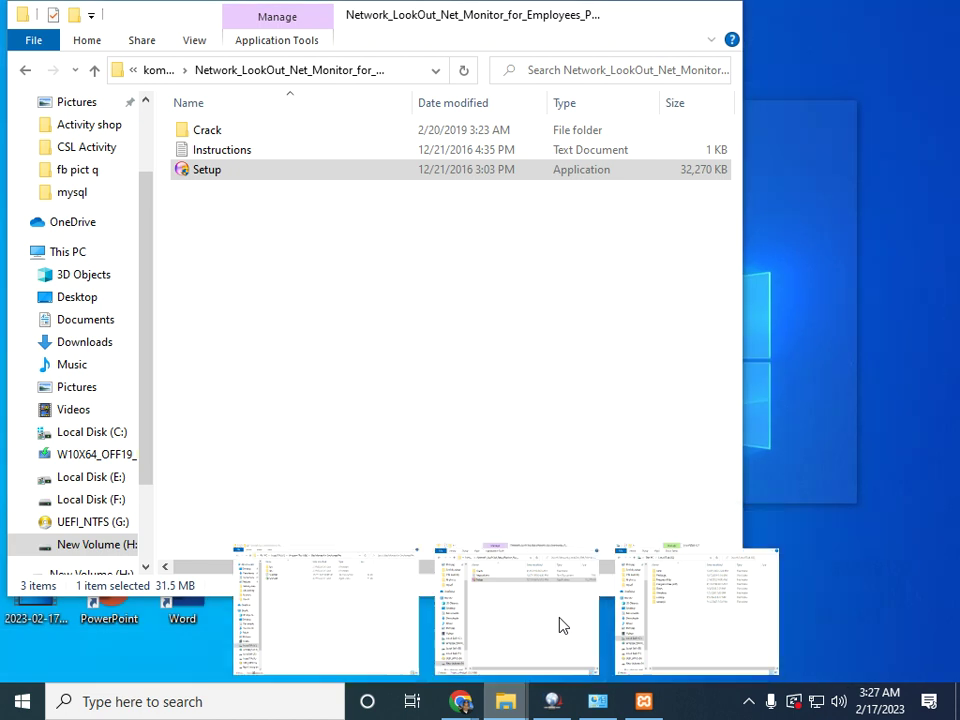
{"action": "left_click", "coordinate": [559, 626]}
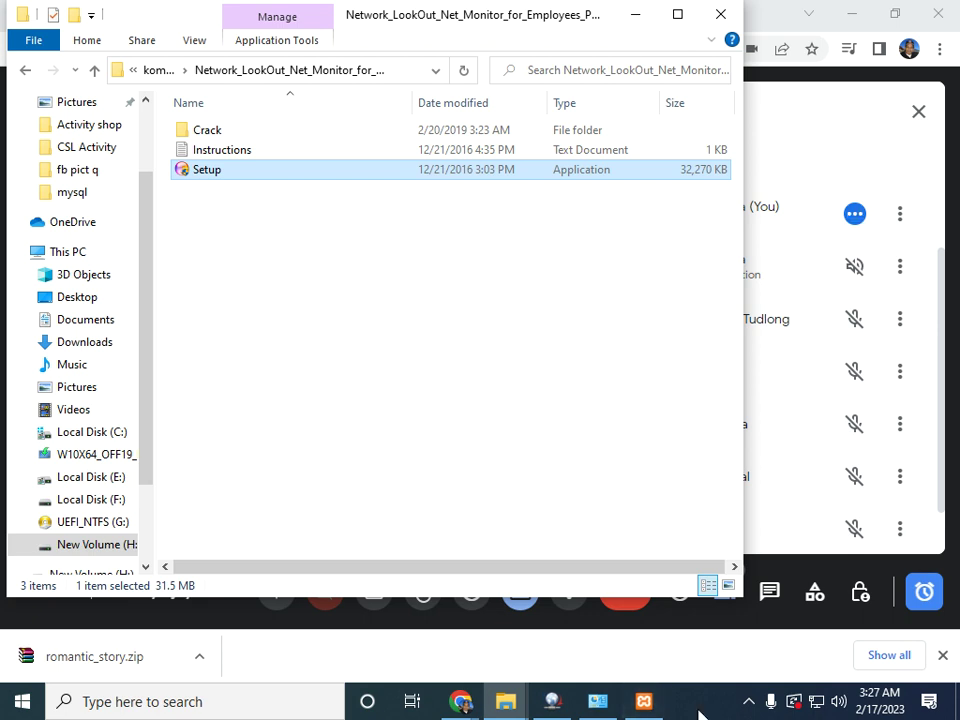
{"action": "left_click", "coordinate": [644, 702]}
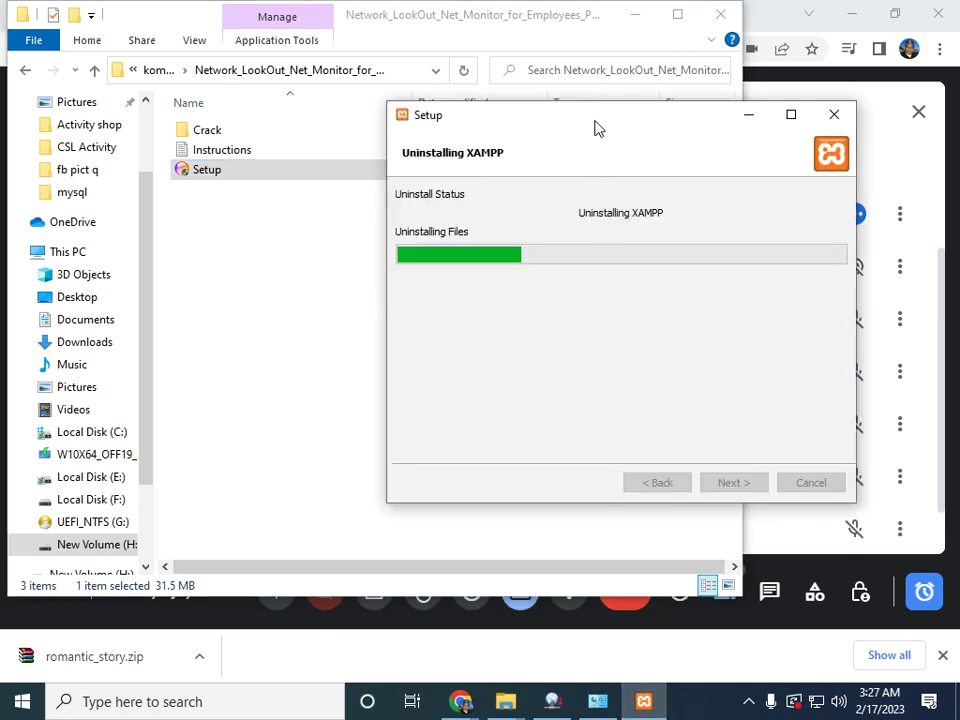
Step: Switch to the dafont tab in Chrome and replace its address with the search text "goob"
{"action": "left_click", "coordinate": [461, 700]}
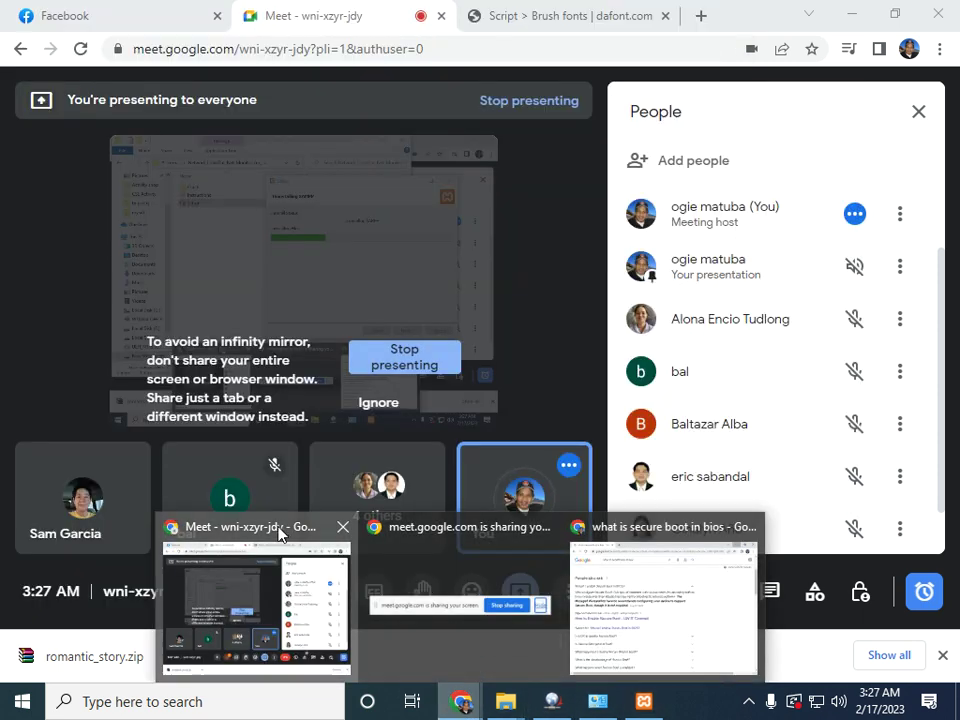
{"action": "left_click", "coordinate": [279, 529]}
{"action": "left_click", "coordinate": [578, 17]}
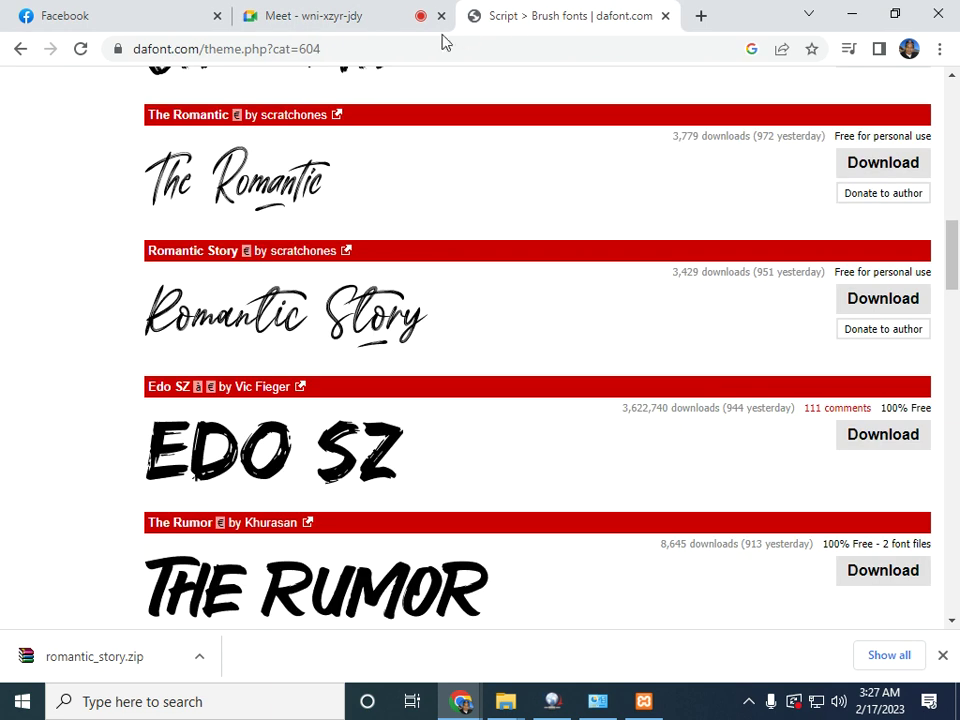
{"action": "left_click", "coordinate": [337, 50]}
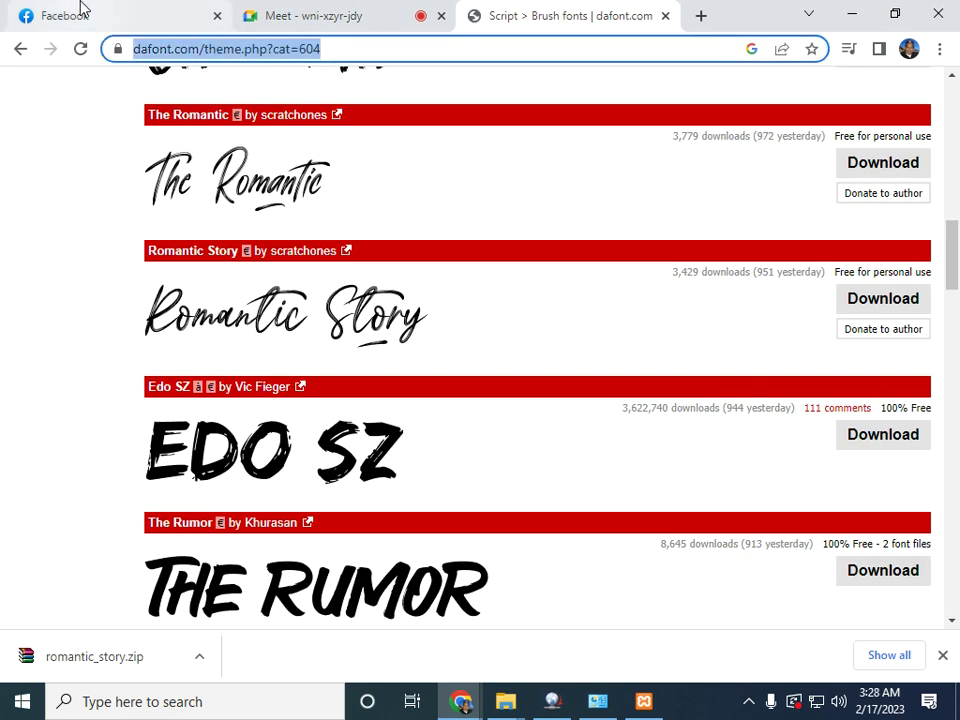
{"action": "type", "text": "go"}
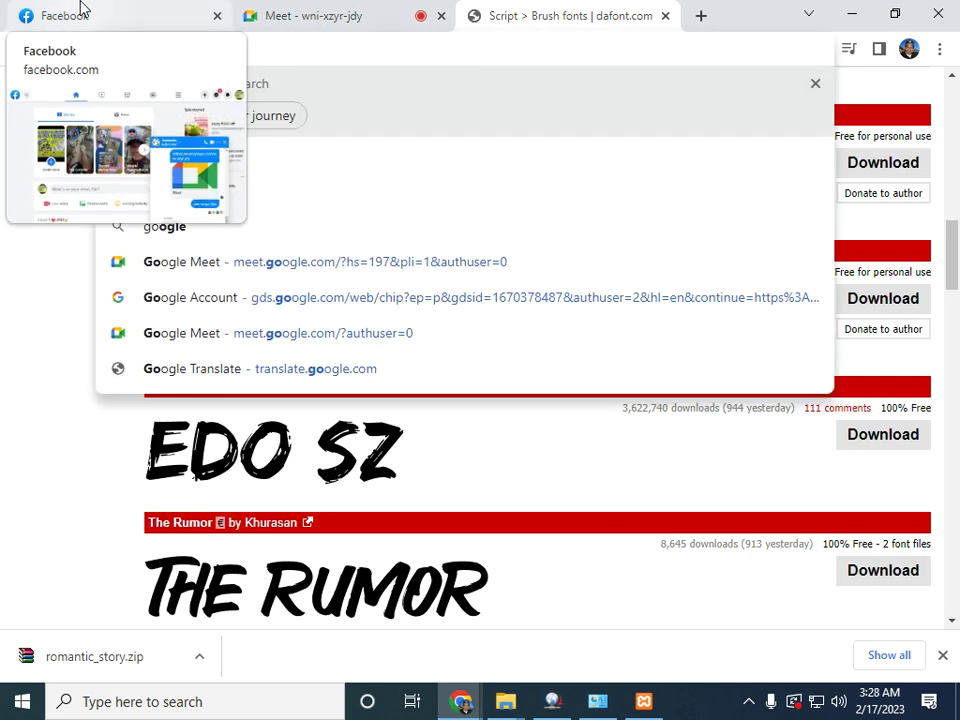
{"action": "type", "text": "ld"}
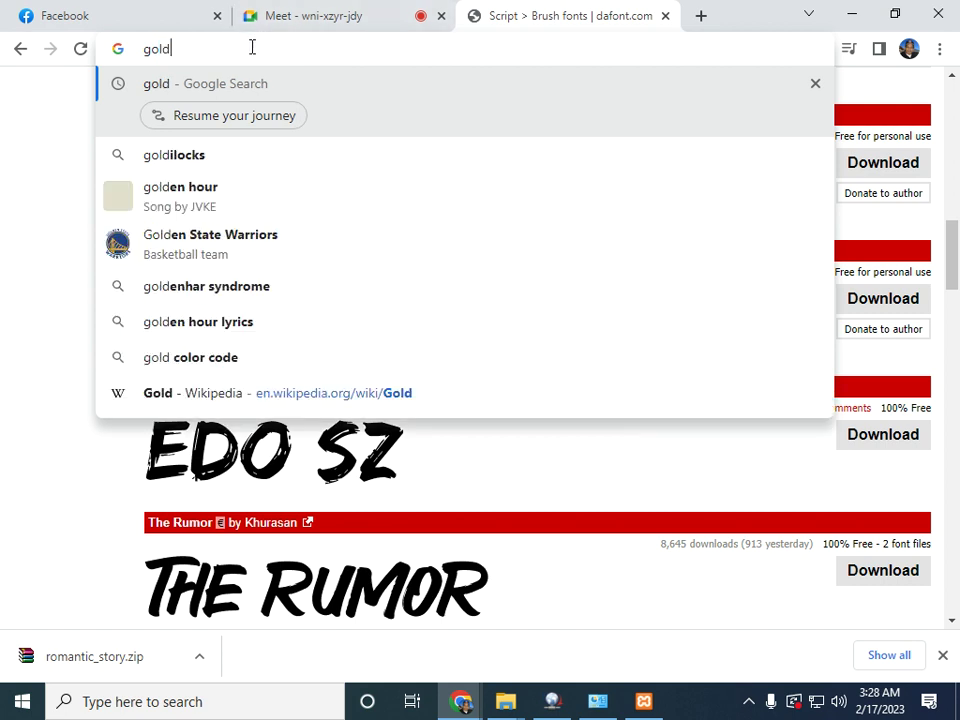
{"action": "key", "text": "BackSpace"}
{"action": "type", "text": "ob"}
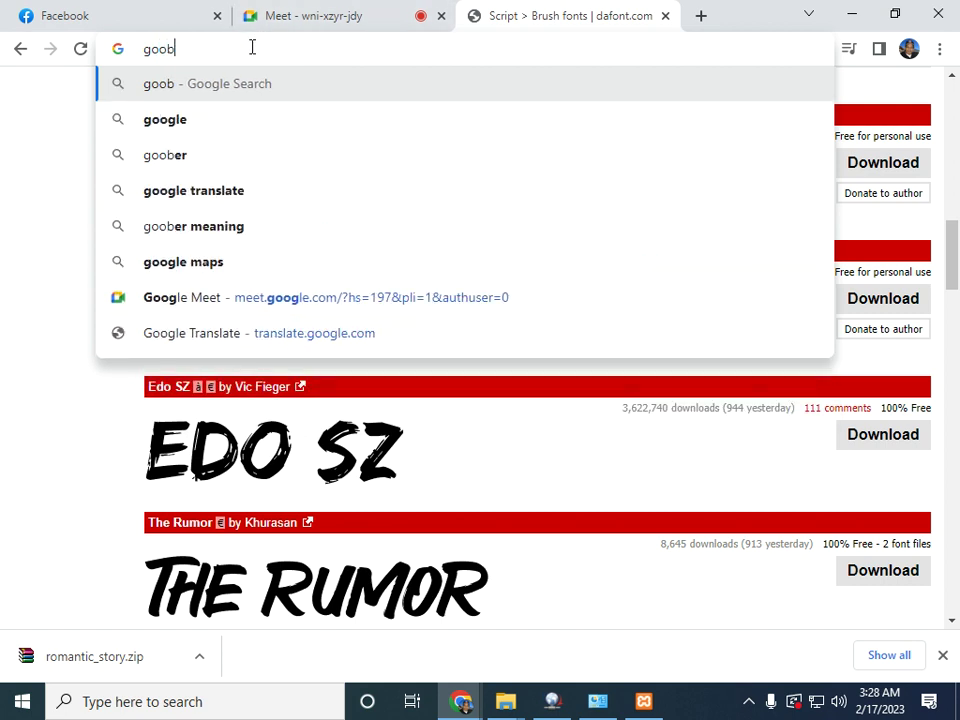